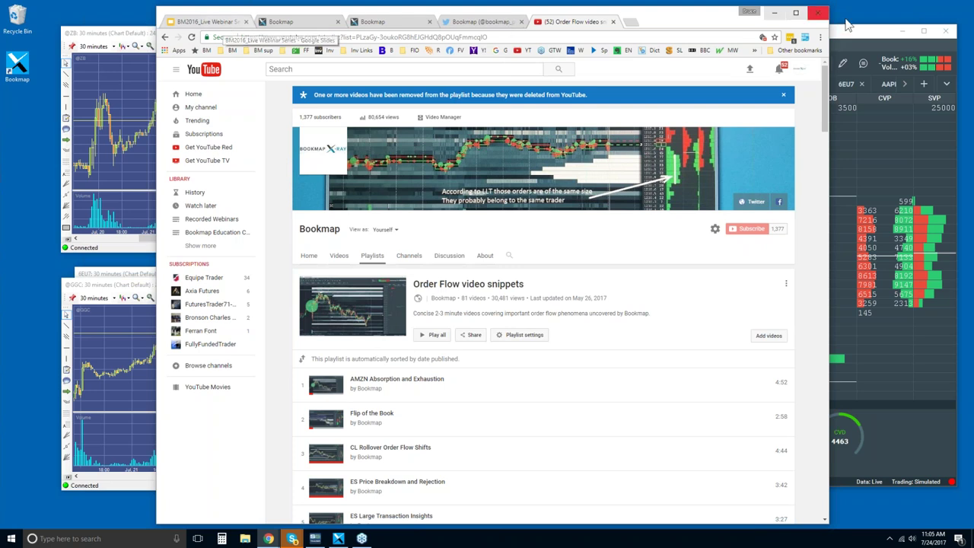
# - Switch to the maximized Bookmap window and collapse the indicator pane below the ESU7 chart
pyautogui.press('super+Up')
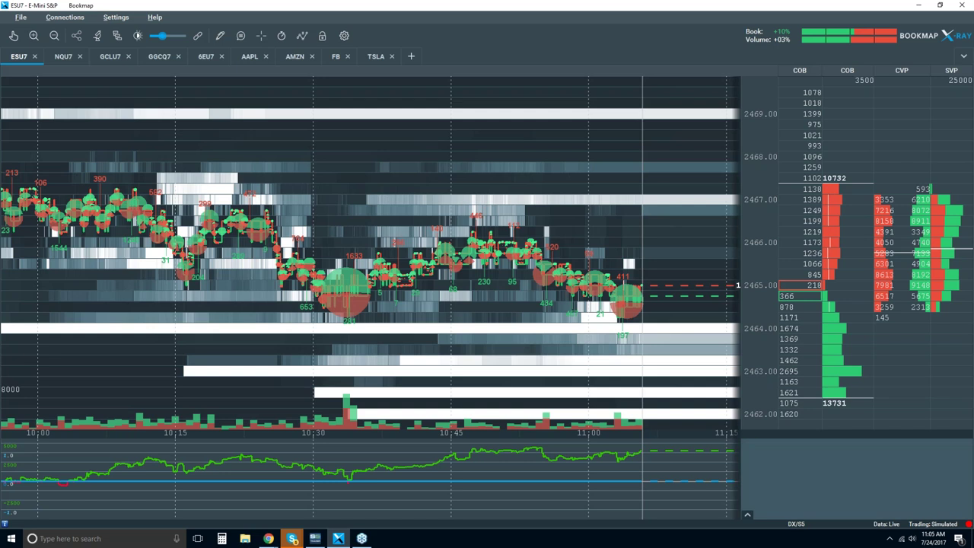
pyautogui.click(747, 434)
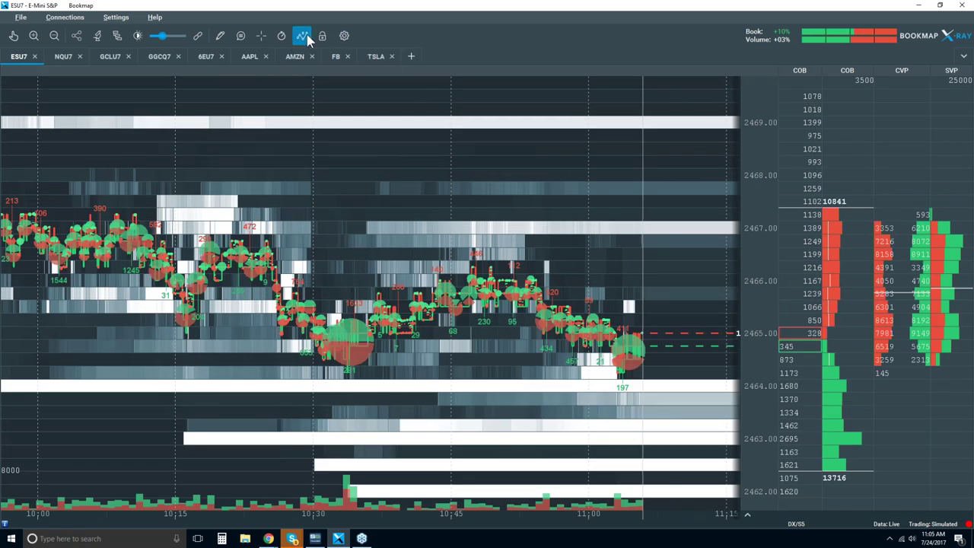
# - Hide the ESU7 chart's volume dots, best bid/ask, indicators, heatmap and extended layers, and show candlestick bars
pyautogui.click(344, 38)
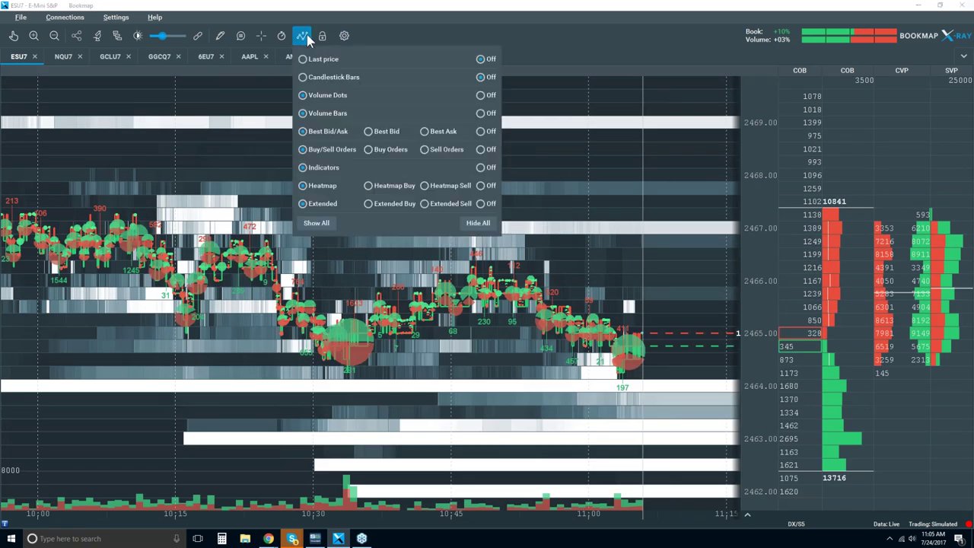
pyautogui.click(480, 95)
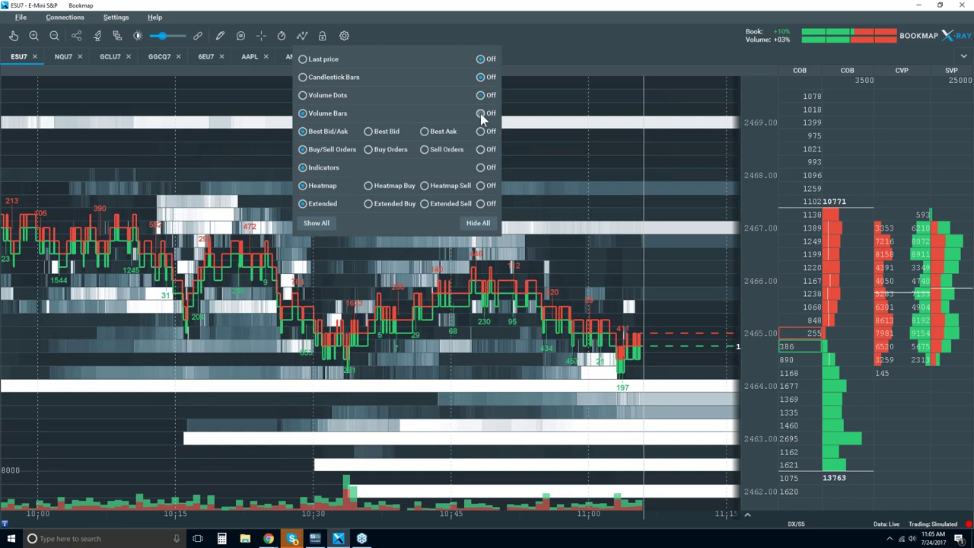
pyautogui.click(480, 131)
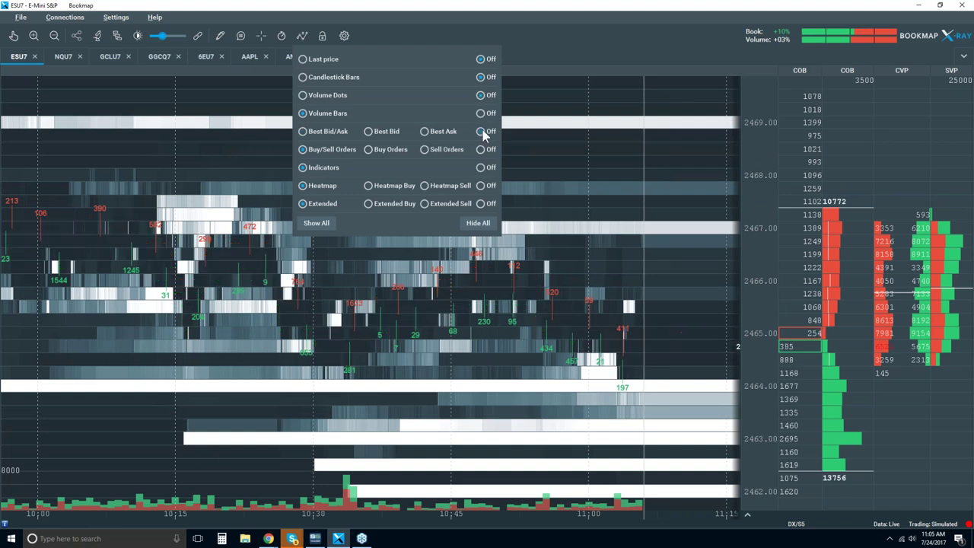
pyautogui.click(480, 167)
pyautogui.click(481, 186)
pyautogui.click(481, 204)
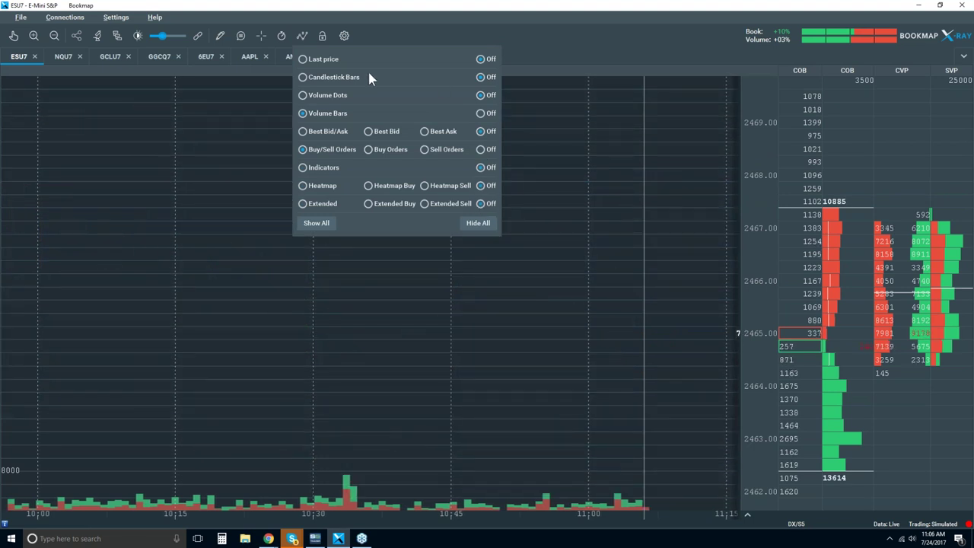
pyautogui.click(304, 77)
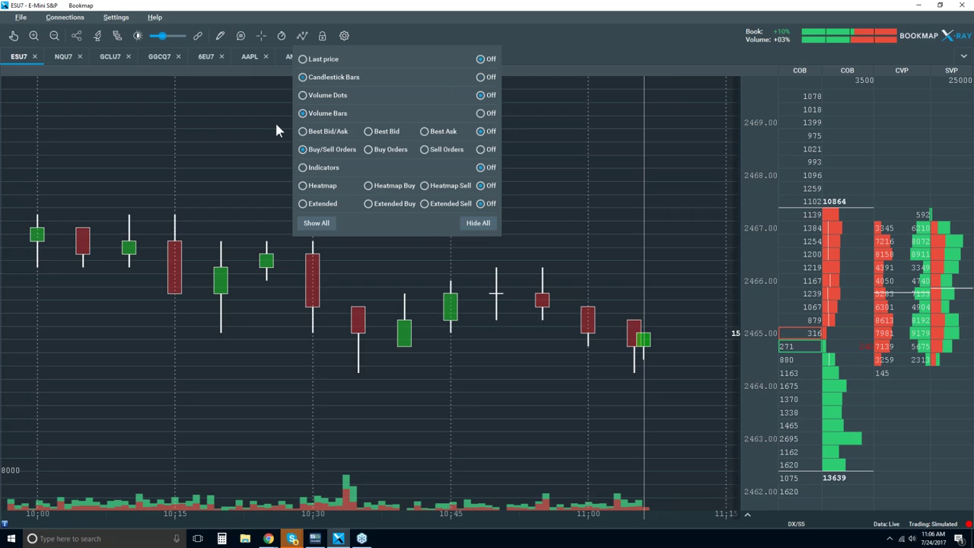
pyautogui.scroll(-1, 245, 133)
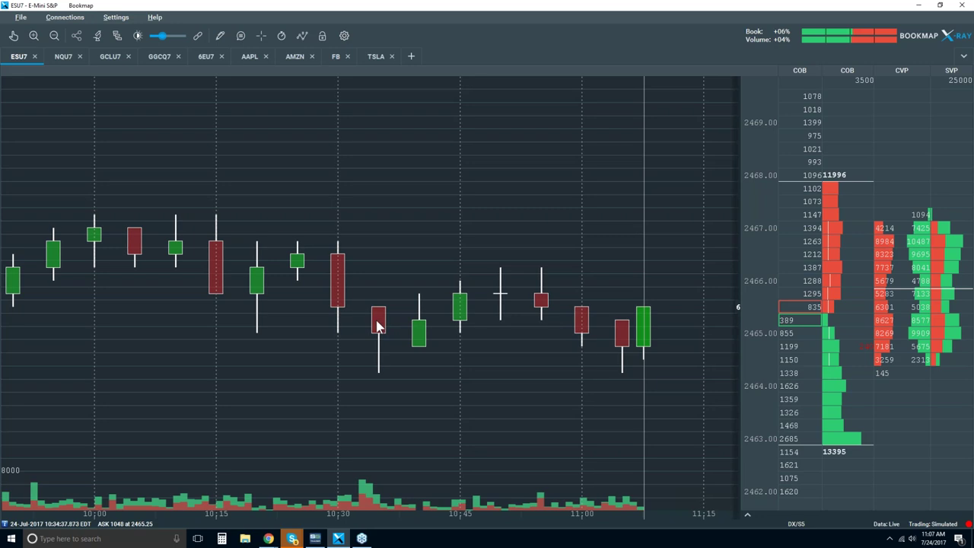
# - Show both the best bid and best ask lines over the candlesticks on the ESU7 chart
pyautogui.click(302, 36)
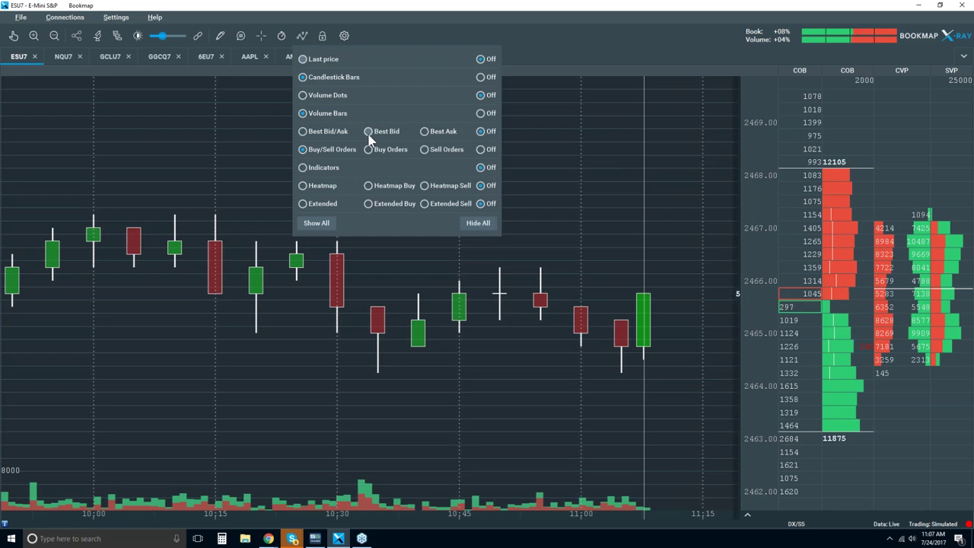
pyautogui.click(304, 132)
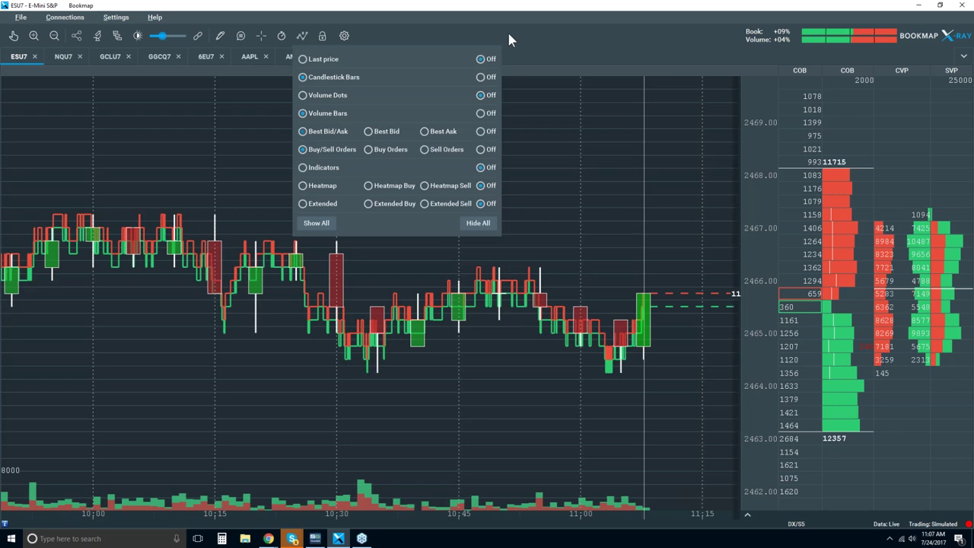
pyautogui.click(538, 29)
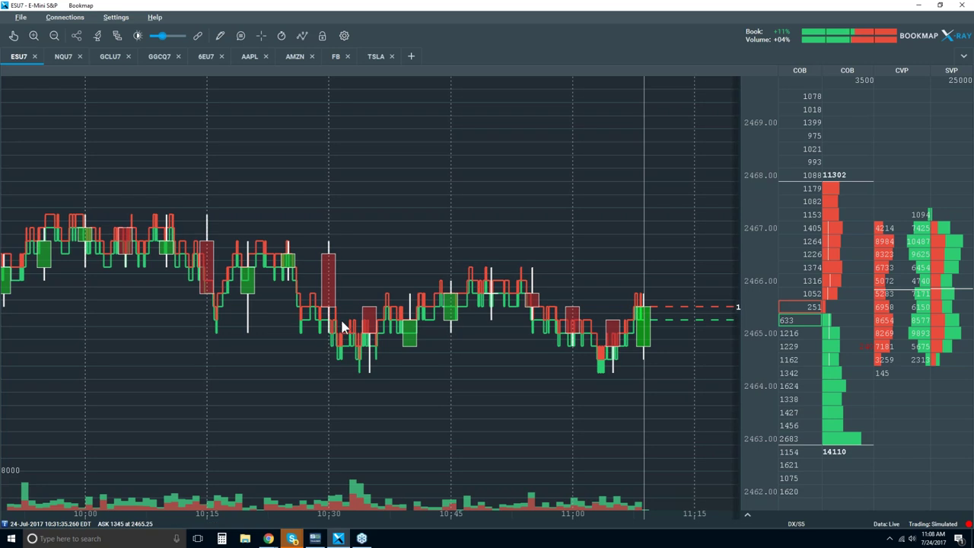
# - Show the volume dots on top of the ESU7 candlesticks and bid/ask lines
pyautogui.click(305, 35)
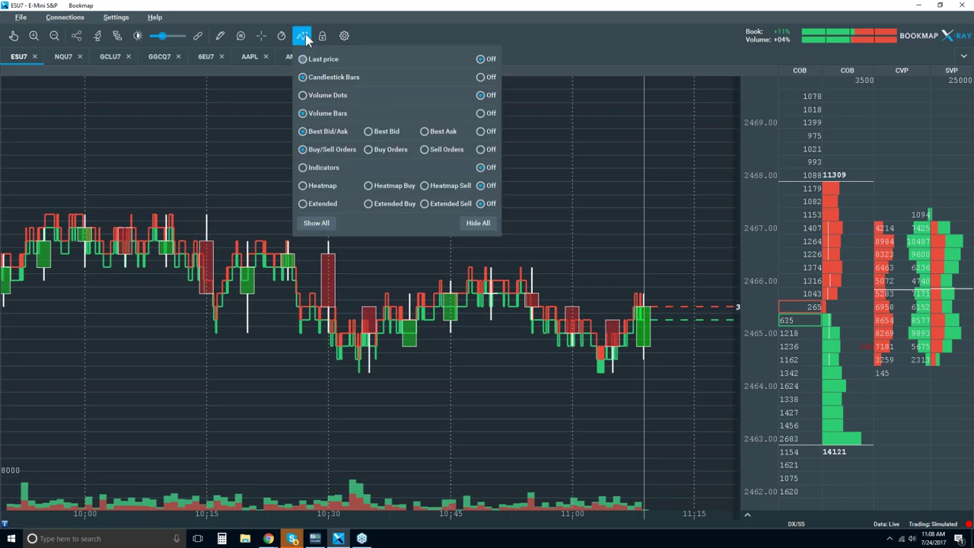
pyautogui.click(331, 95)
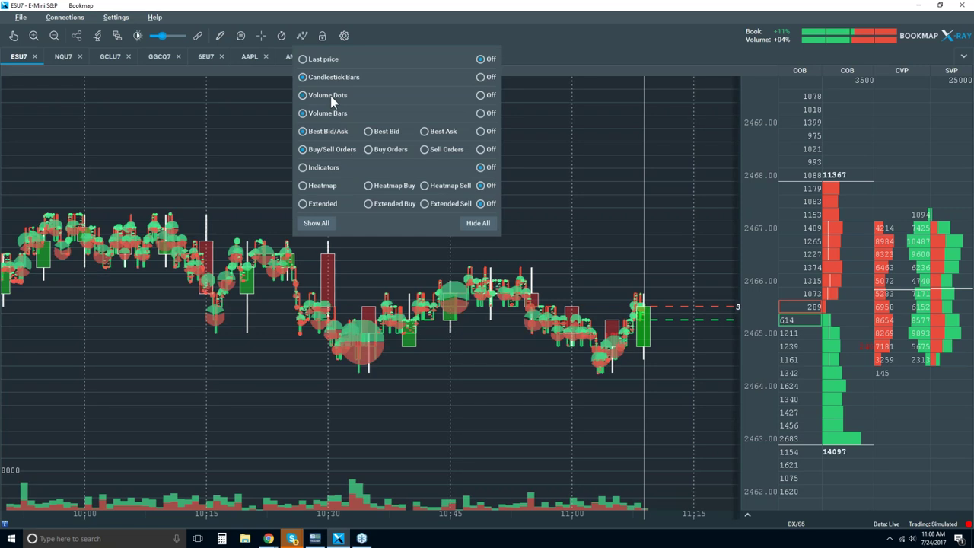
pyautogui.click(553, 145)
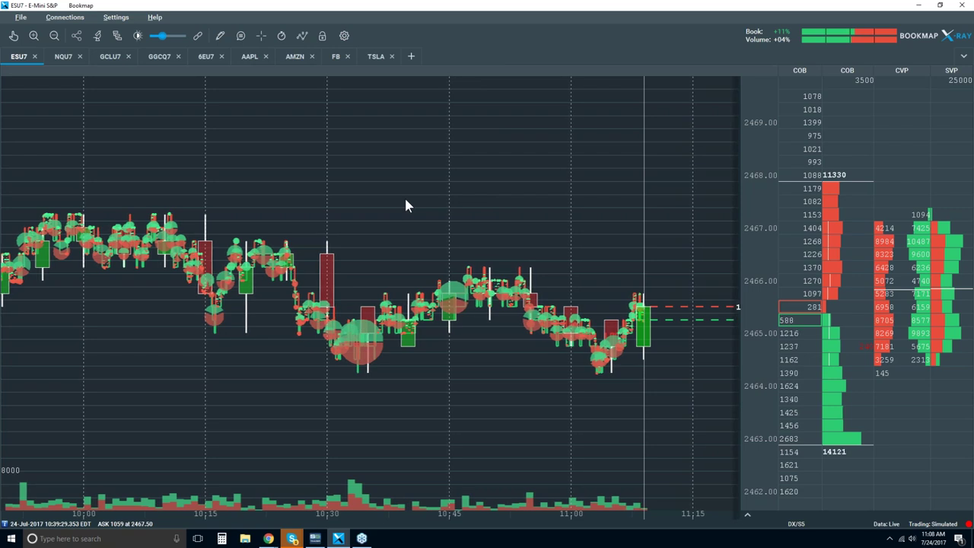
# - Zoom in on time and price to examine the volume dots and bid/ask moves between 10:30 and 10:35
pyautogui.click(14, 35)
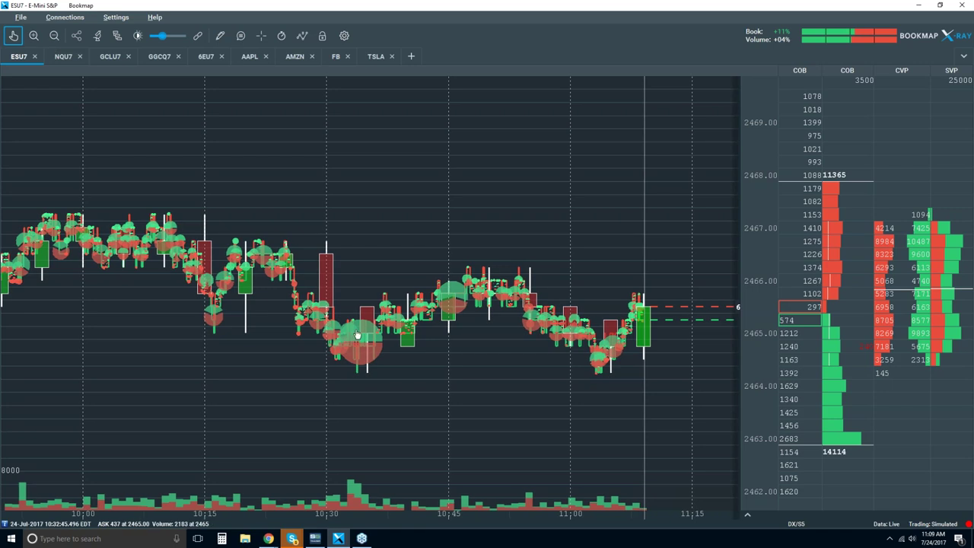
pyautogui.scroll(3, 331, 350)
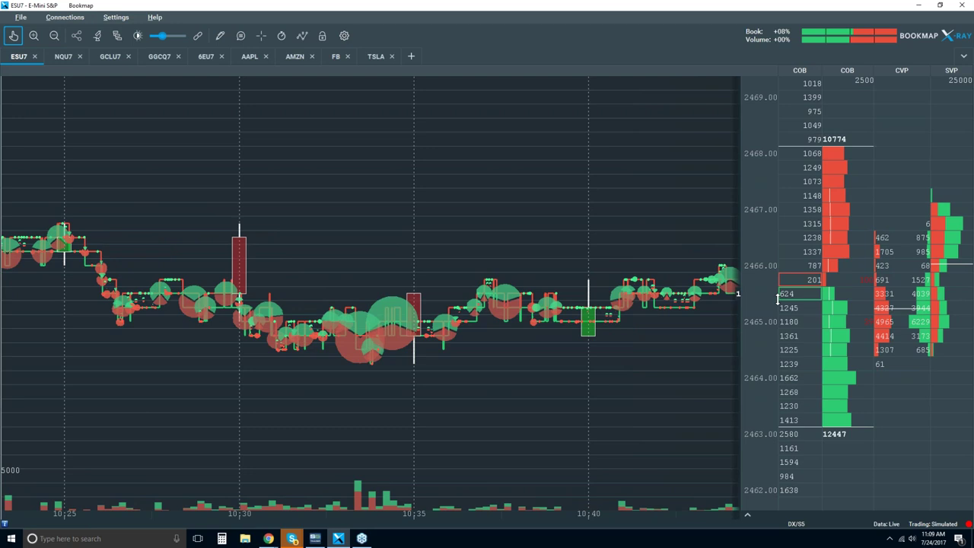
pyautogui.scroll(4, 804, 253)
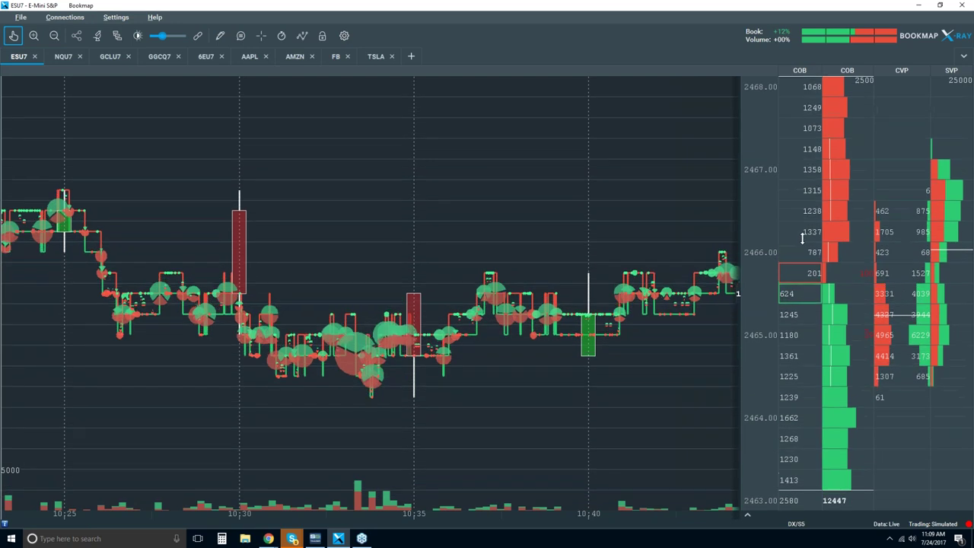
pyautogui.scroll(1, 802, 238)
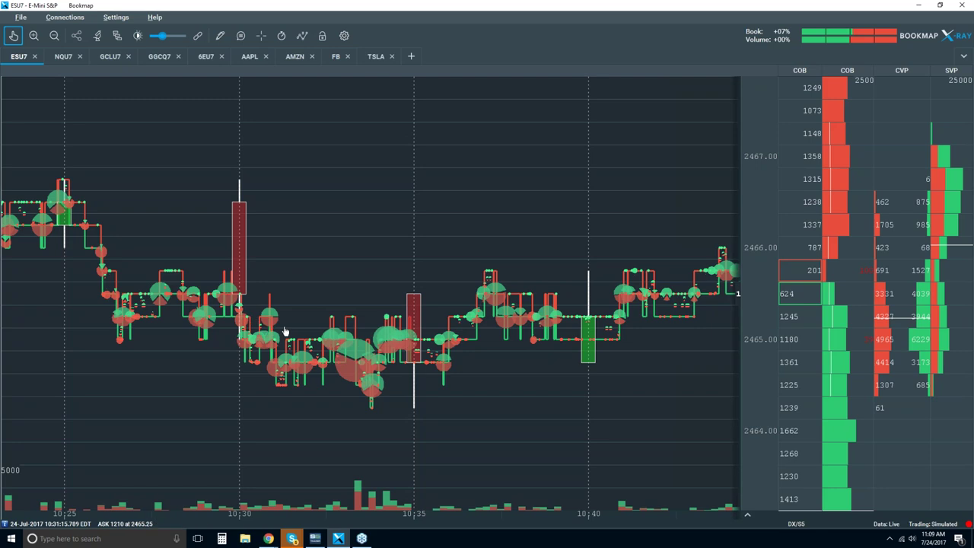
pyautogui.scroll(2, 341, 374)
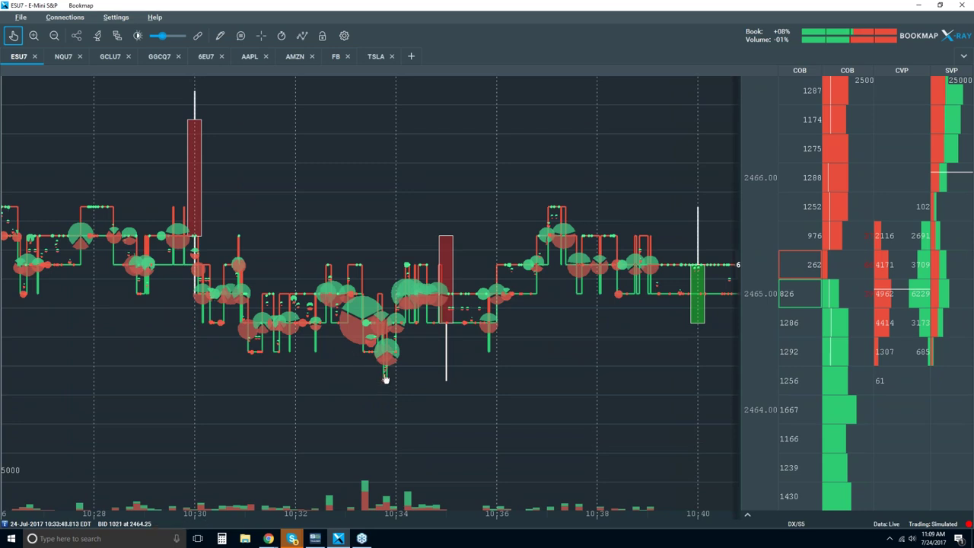
pyautogui.scroll(3, 376, 346)
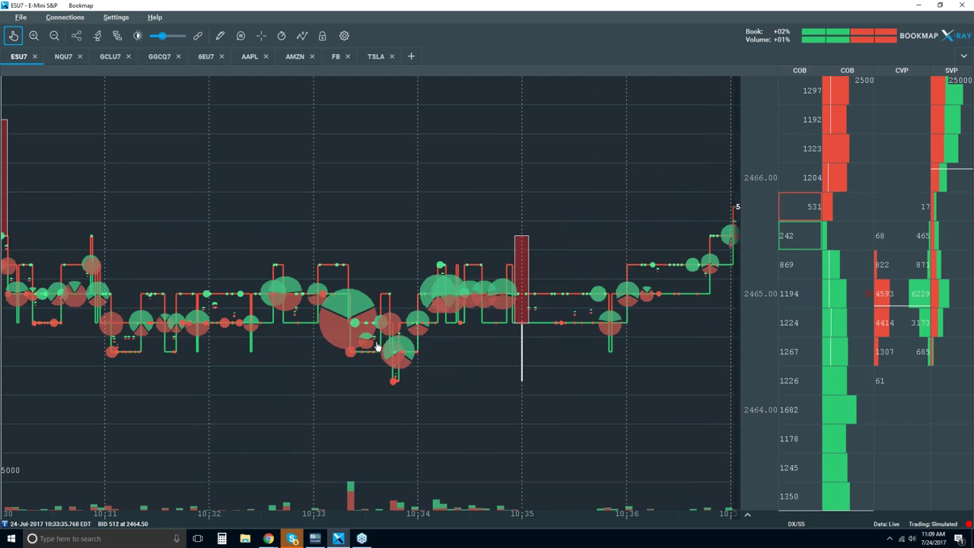
pyautogui.scroll(-3, 376, 346)
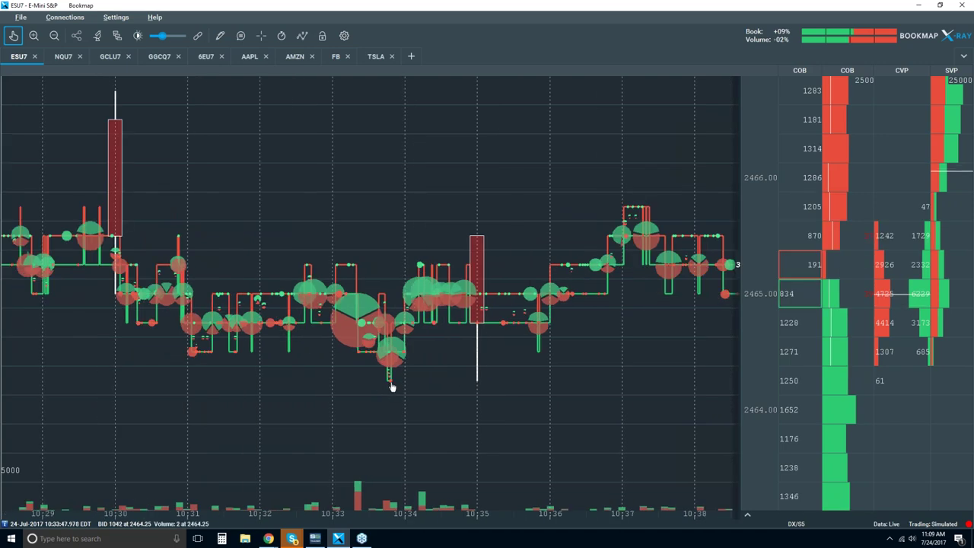
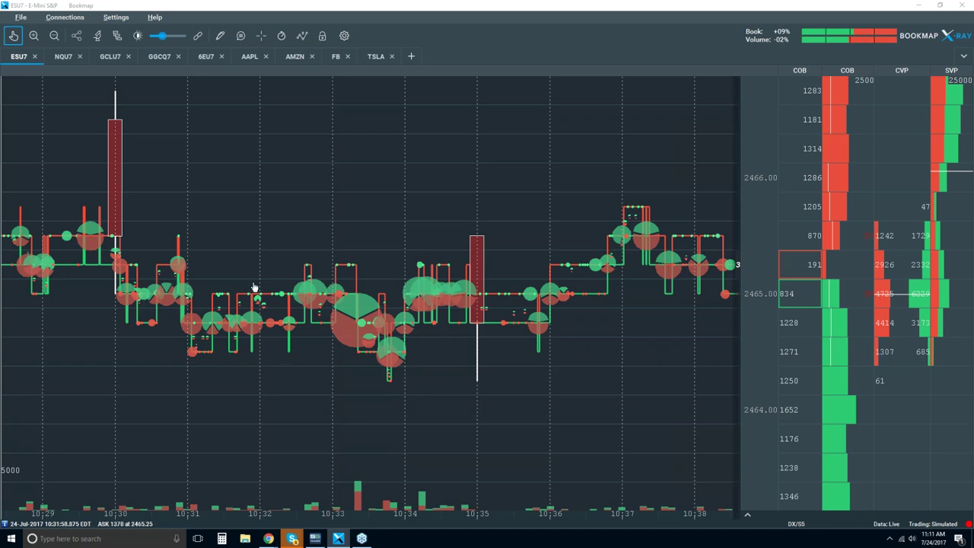
# - Magnify the sell volume dot near 10:32:09 on the 2464.75 bid line to a millisecond time scale
pyautogui.scroll(3, 270, 304)
pyautogui.scroll(2, 249, 276)
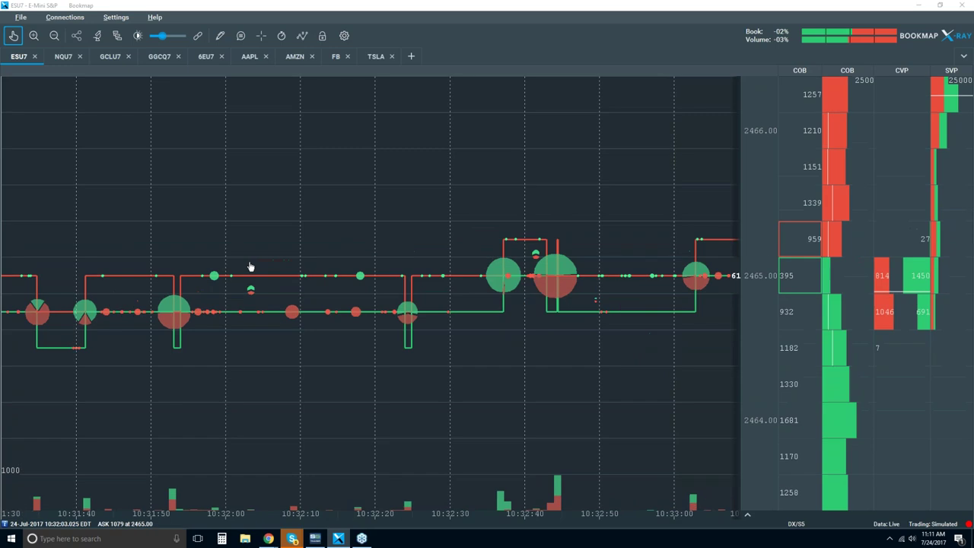
pyautogui.scroll(2, 274, 283)
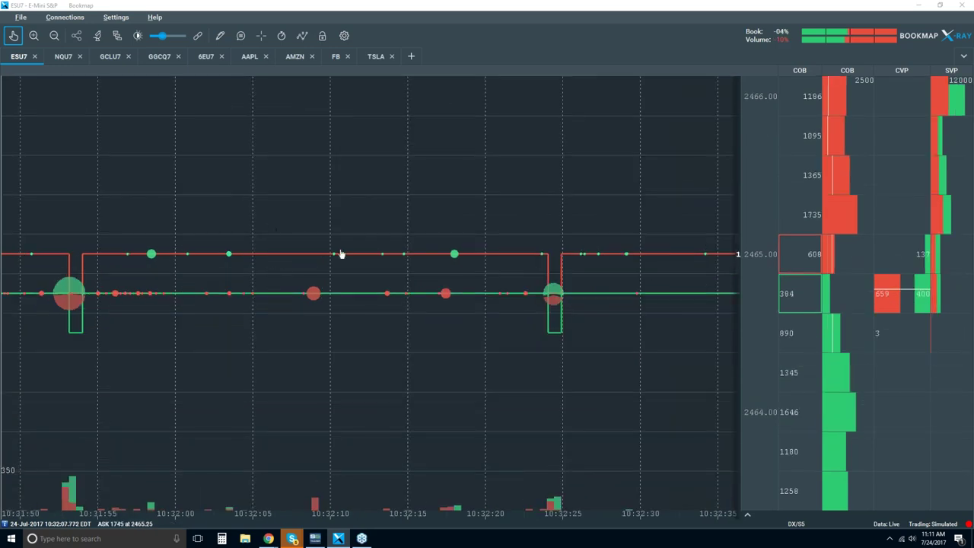
pyautogui.scroll(1, 300, 282)
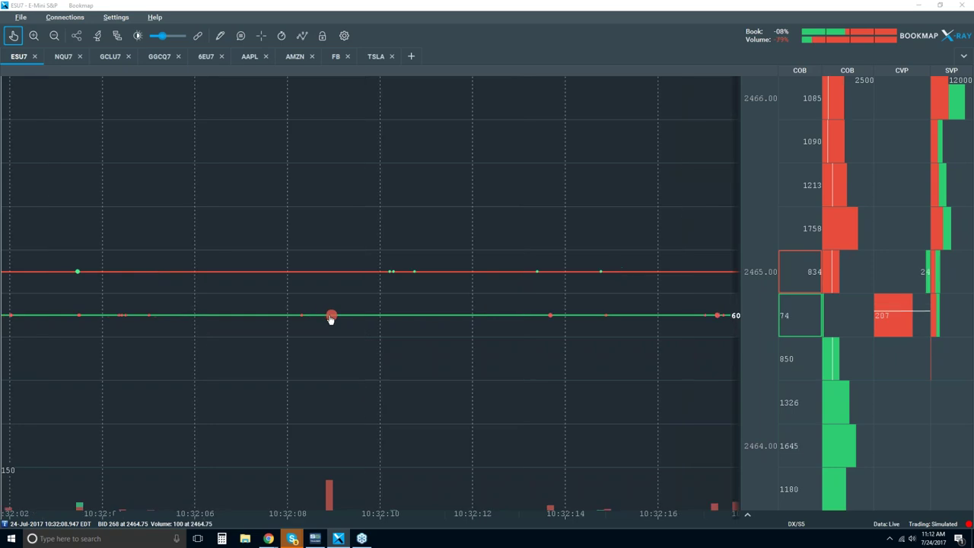
pyautogui.scroll(5, 330, 318)
pyautogui.scroll(10, 332, 319)
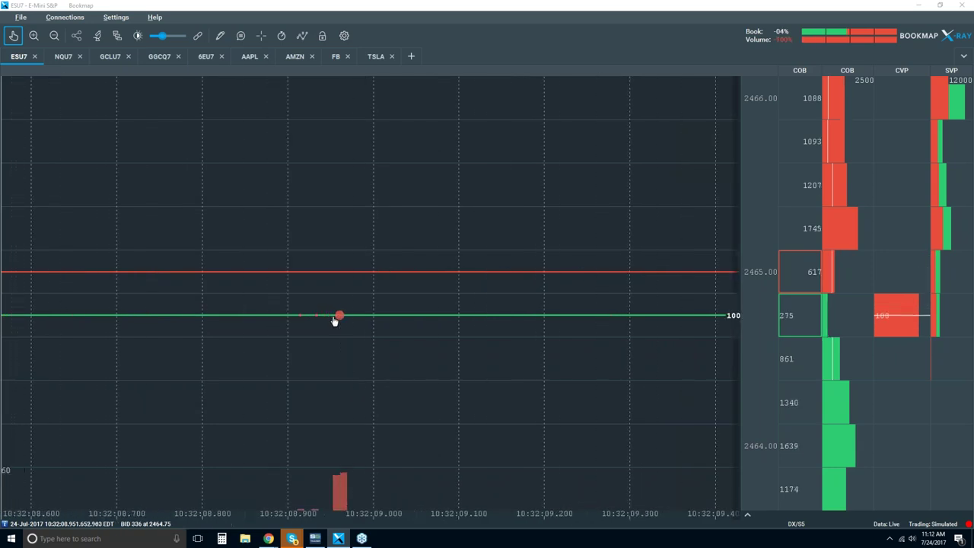
# - Examine the individual trades that make up the sell dot near 10:32:08.960 at microsecond resolution
pyautogui.scroll(8, 340, 319)
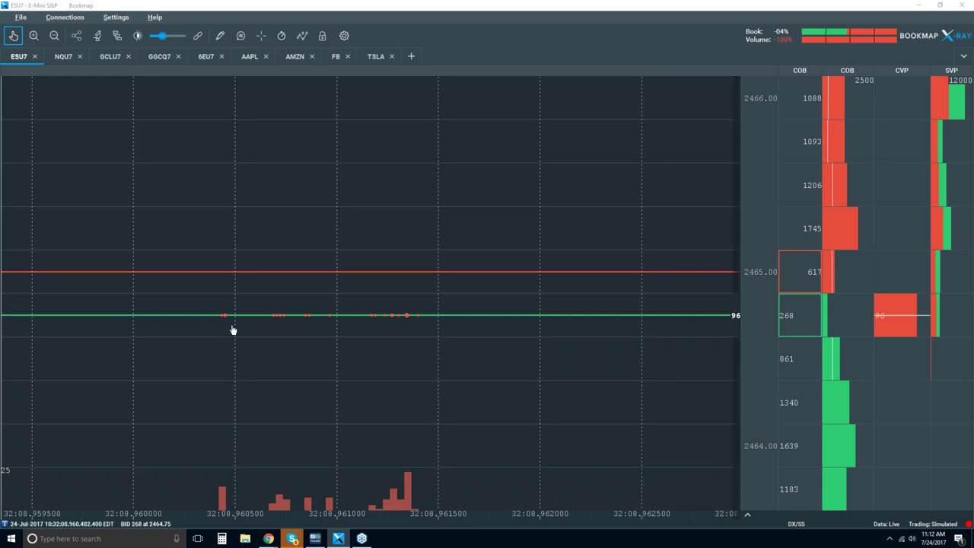
pyautogui.scroll(2, 320, 356)
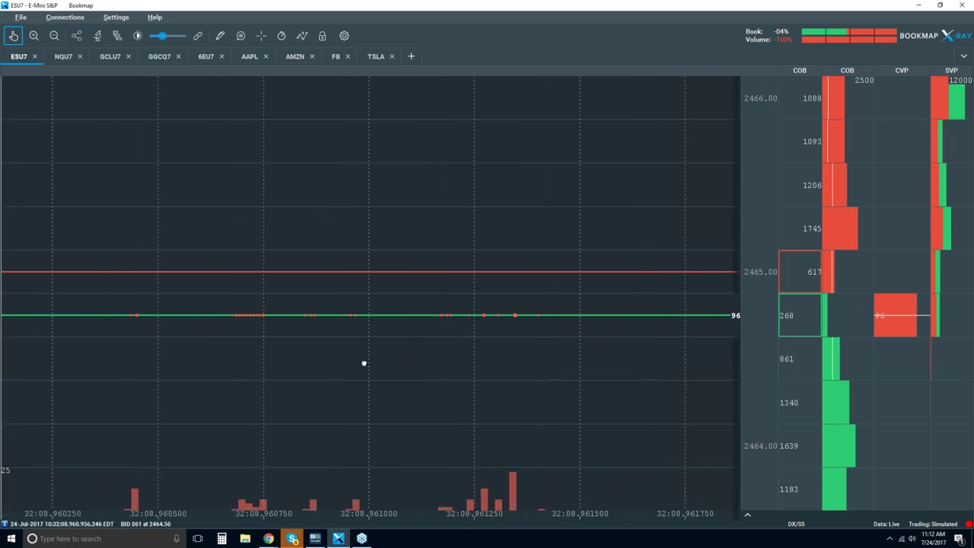
pyautogui.scroll(3, 298, 334)
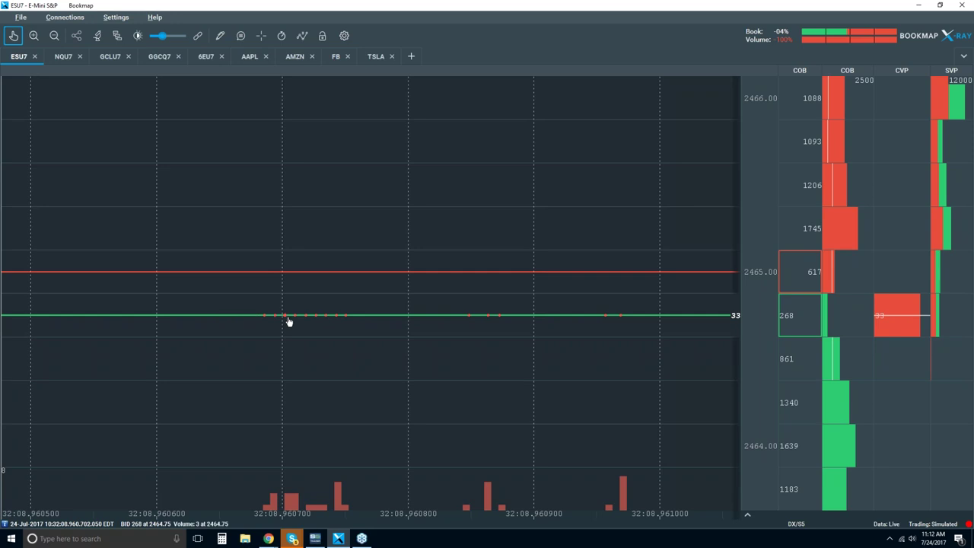
pyautogui.scroll(-2, 289, 322)
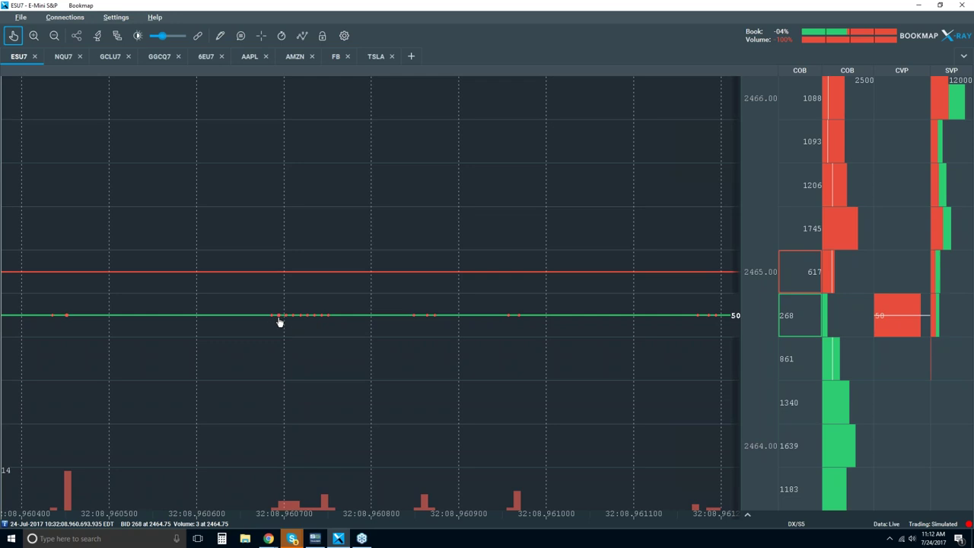
pyautogui.scroll(3, 296, 322)
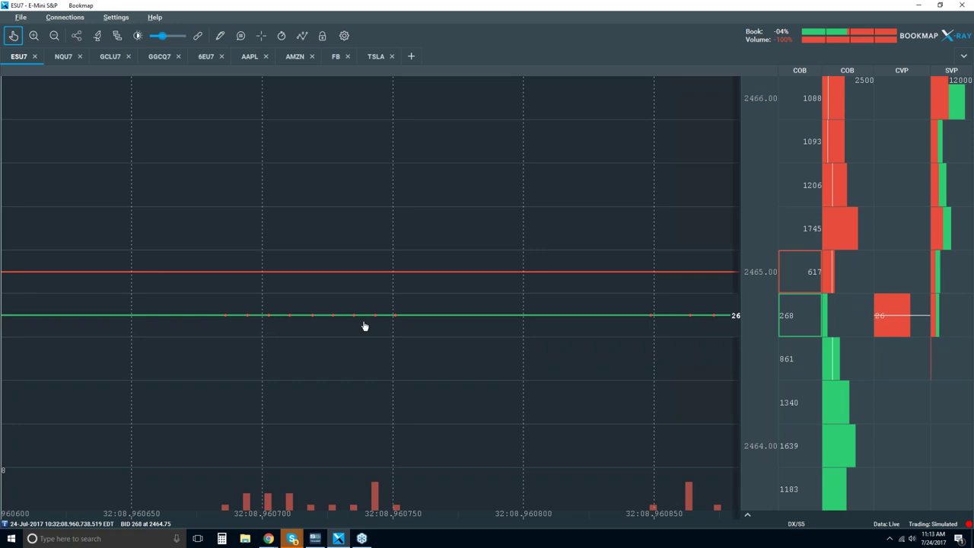
# - Zoom the time axis back out to ten-second intervals to view the trades merging into larger volume dots around 10:32
pyautogui.scroll(-5, 364, 325)
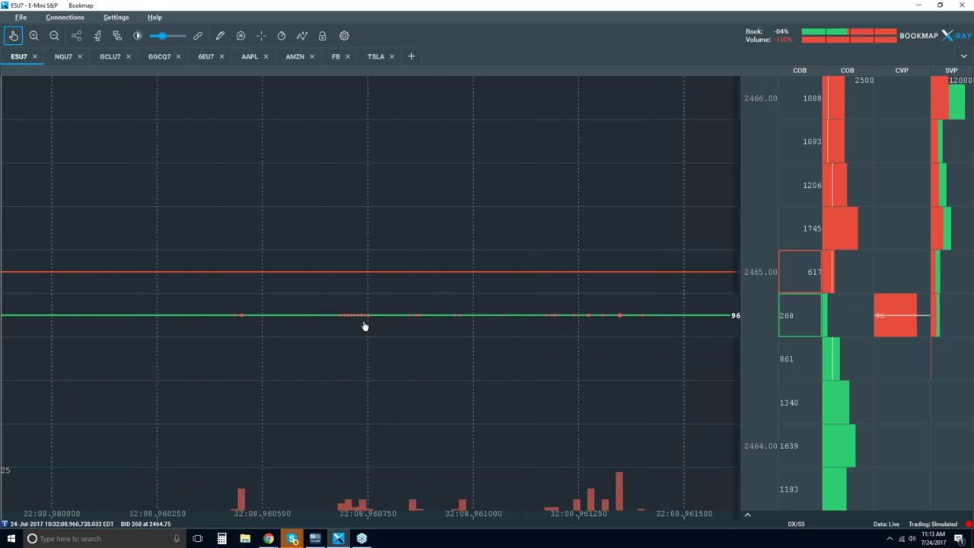
pyautogui.scroll(-2, 363, 325)
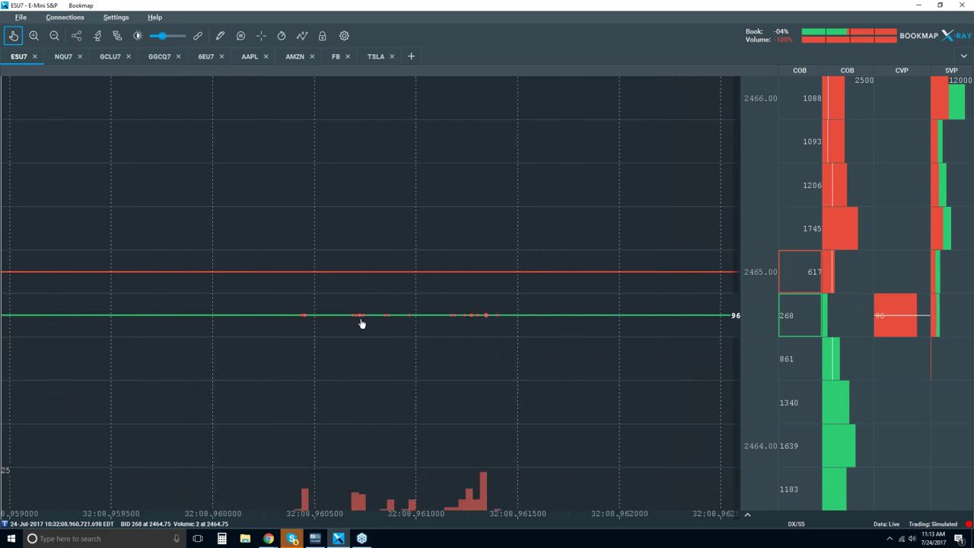
pyautogui.scroll(-2, 362, 323)
pyautogui.scroll(-2, 362, 323)
pyautogui.scroll(-3, 362, 324)
pyautogui.scroll(-2, 363, 324)
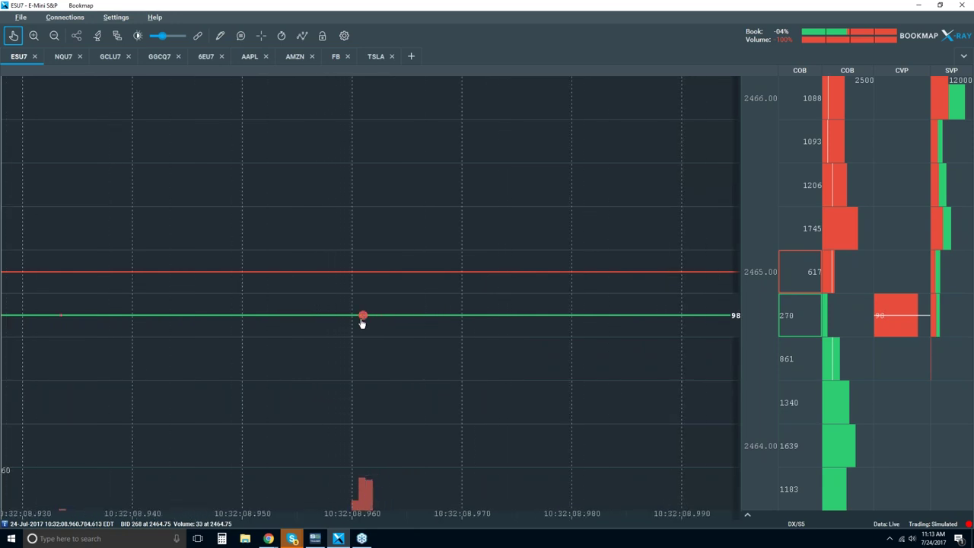
pyautogui.scroll(-3, 362, 323)
pyautogui.scroll(-10, 362, 323)
pyautogui.scroll(-7, 362, 323)
pyautogui.scroll(-3, 363, 324)
pyautogui.scroll(-4, 362, 323)
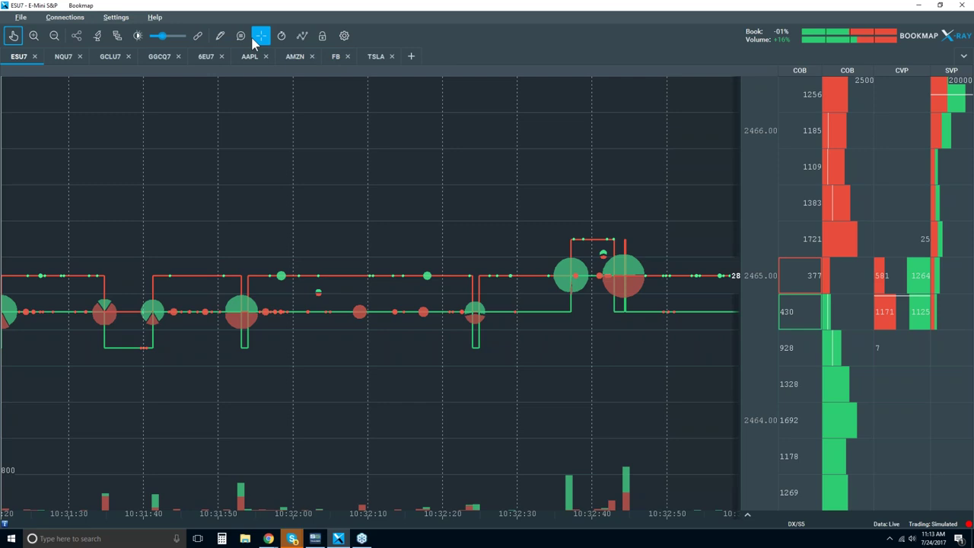
# - Magnify the sell dot near 10:32:08.960 to microsecond scale and enable the data tooltip to inspect its individual trades at 2464.75
pyautogui.scroll(5, 378, 333)
pyautogui.scroll(10, 459, 333)
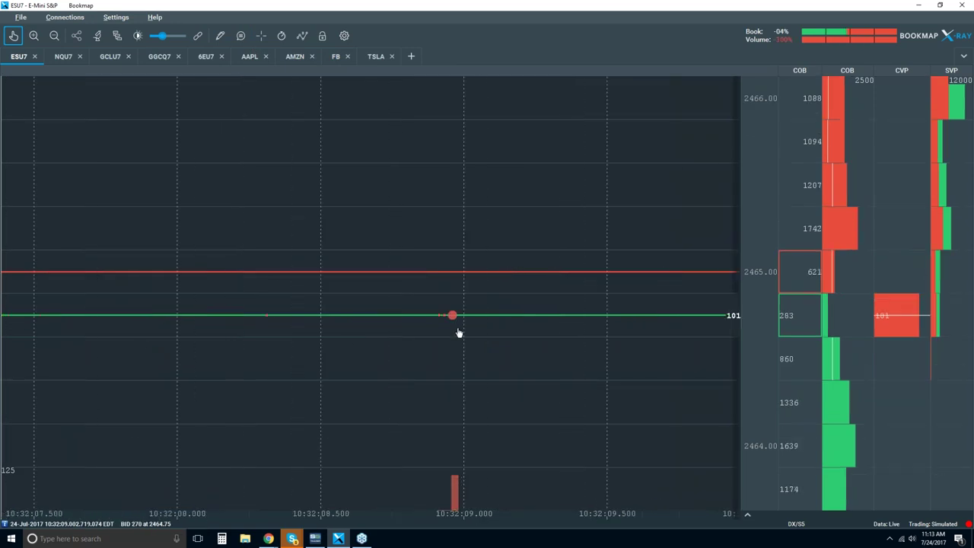
pyautogui.scroll(5, 397, 318)
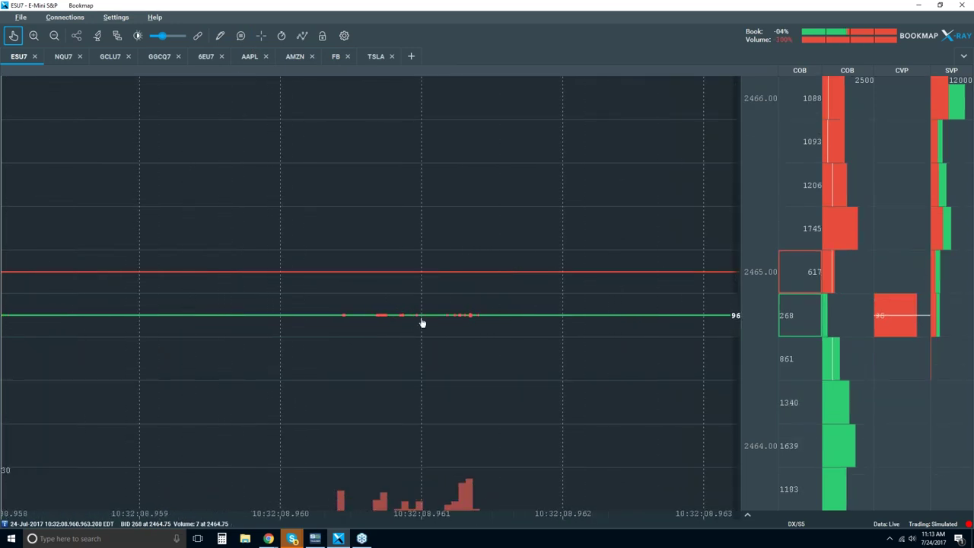
pyautogui.click(242, 35)
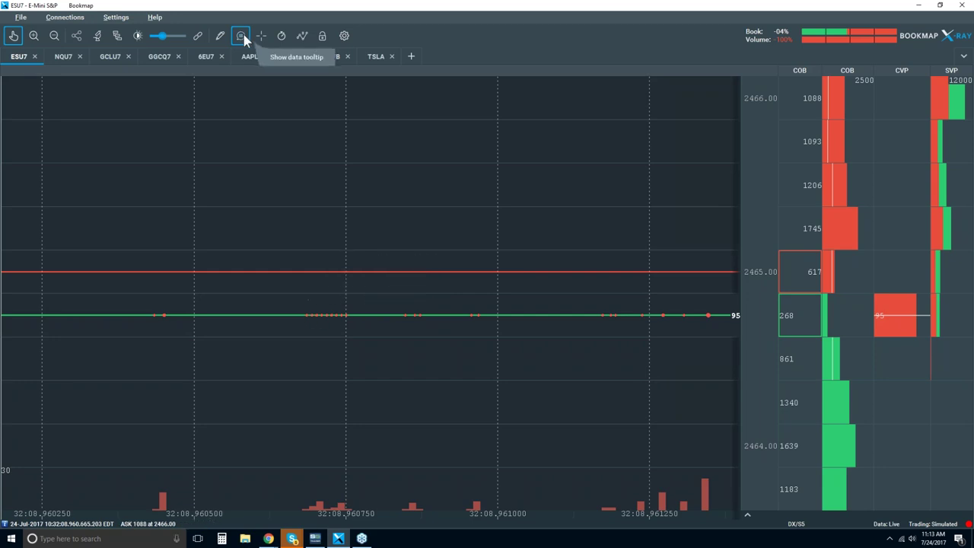
pyautogui.moveTo(315, 323)
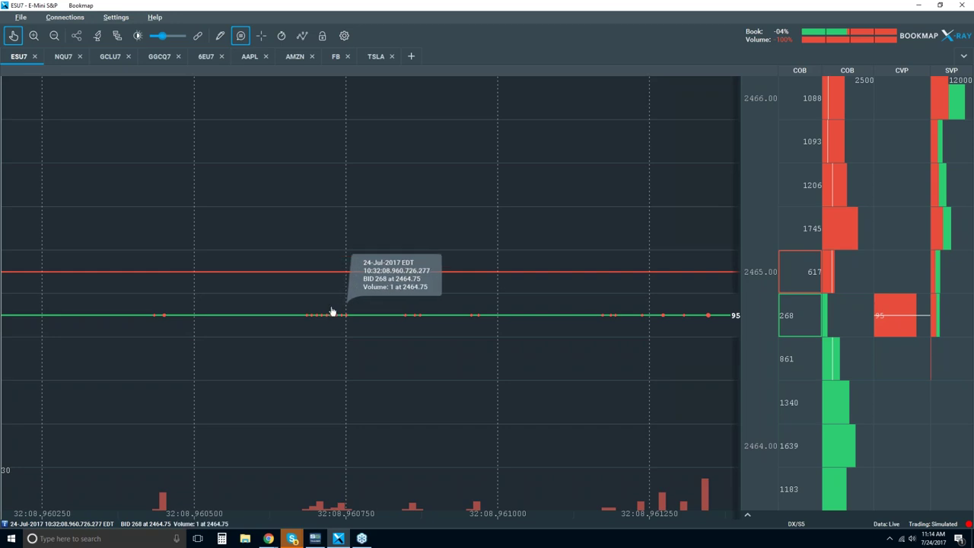
# - Zoom the time axis back out to ten-second intervals and read the merged sell dot's data at 10:32:08.948
pyautogui.scroll(-8, 332, 298)
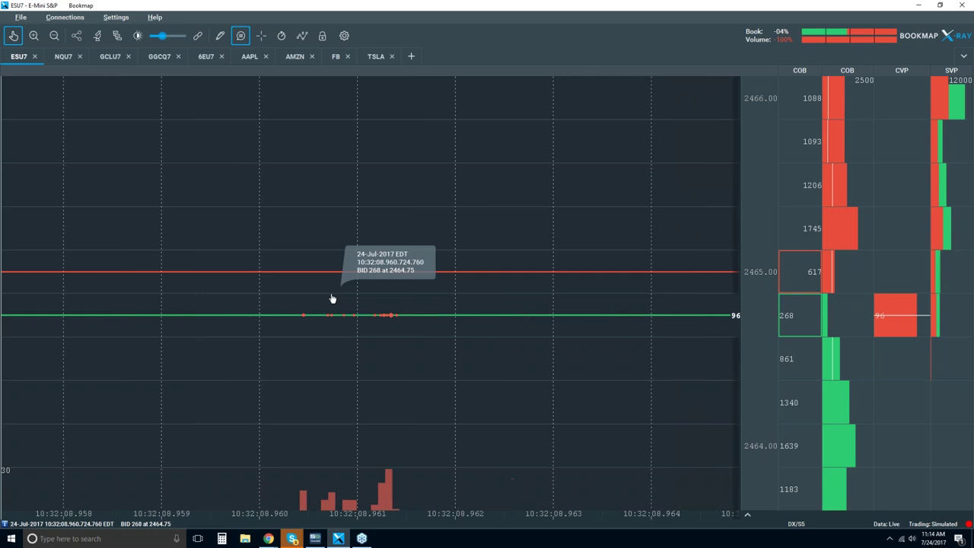
pyautogui.scroll(-10, 332, 298)
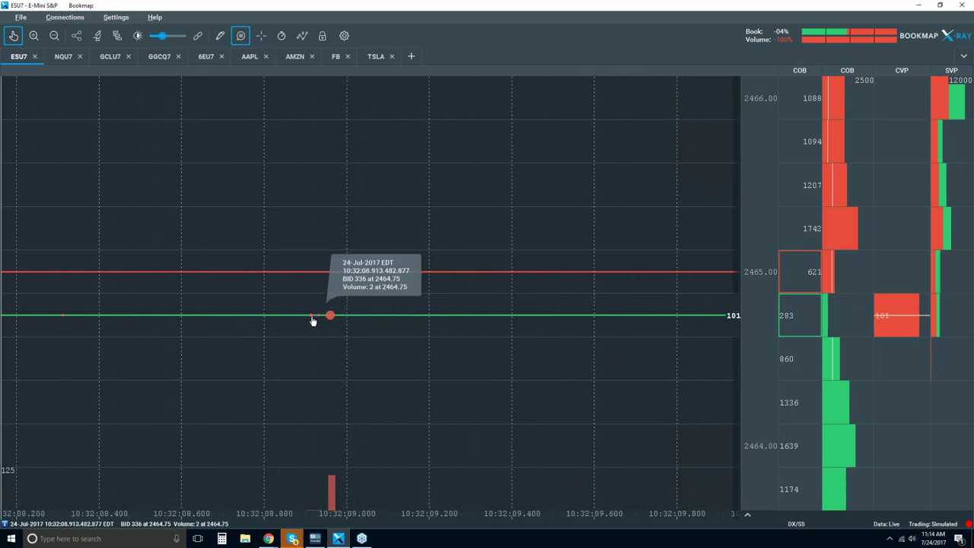
pyautogui.scroll(-8, 327, 332)
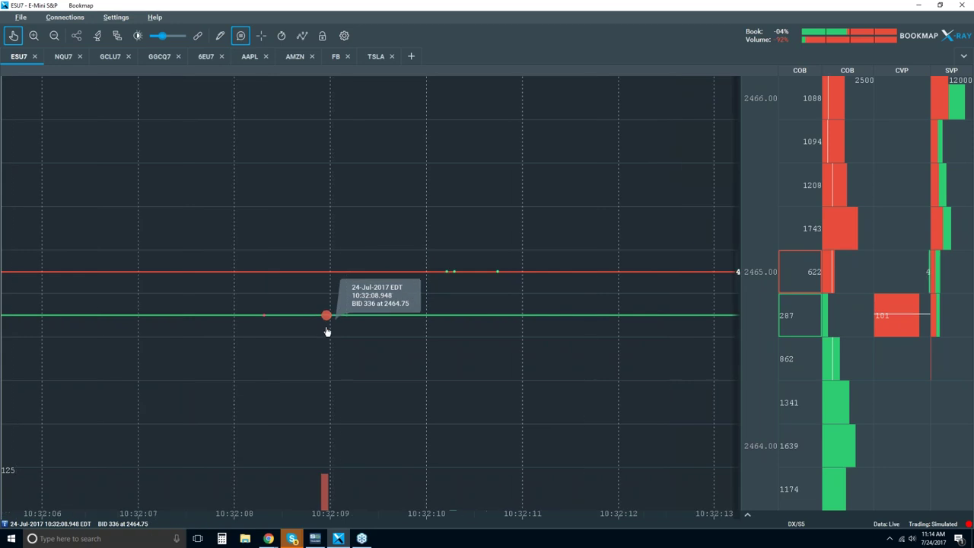
pyautogui.scroll(-2, 327, 332)
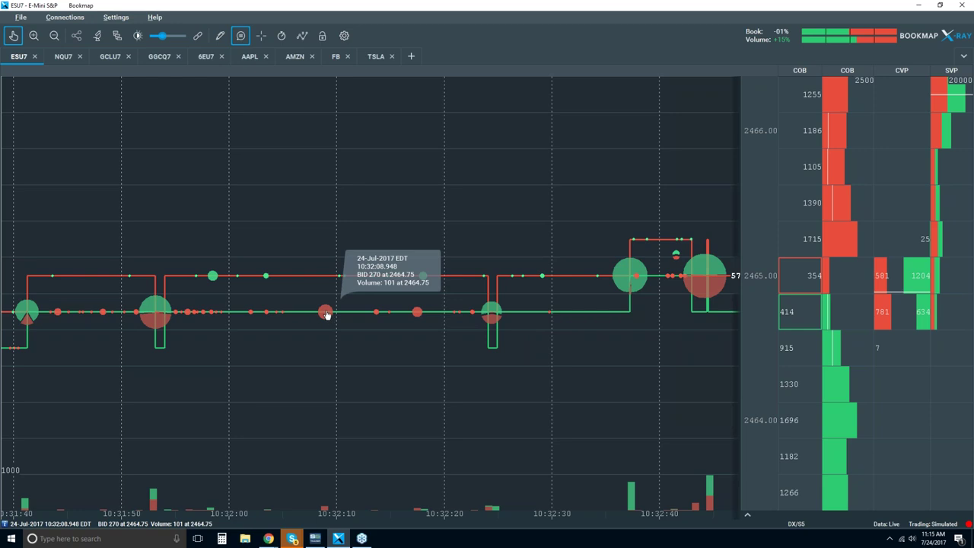
# - Zoom the chart out to 15-minute intervals to view the volume dots and bid/ask lines alongside the candlesticks from 10:00 to 10:45
pyautogui.scroll(-3, 326, 314)
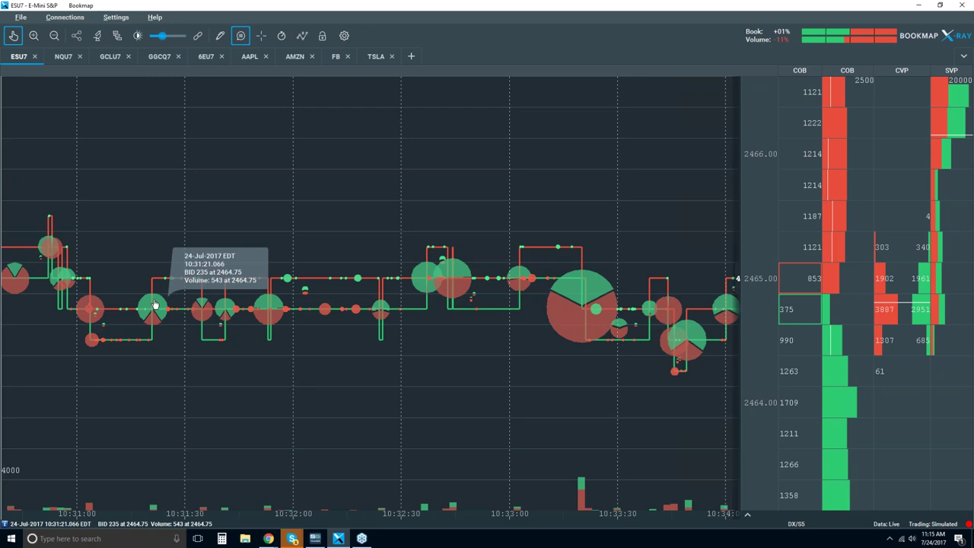
pyautogui.scroll(-3, 295, 284)
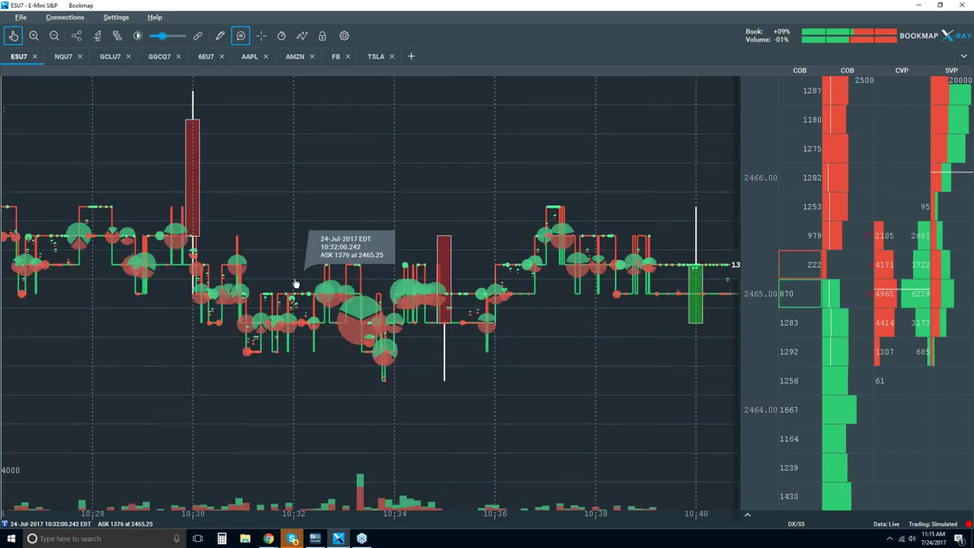
pyautogui.scroll(-5, 295, 284)
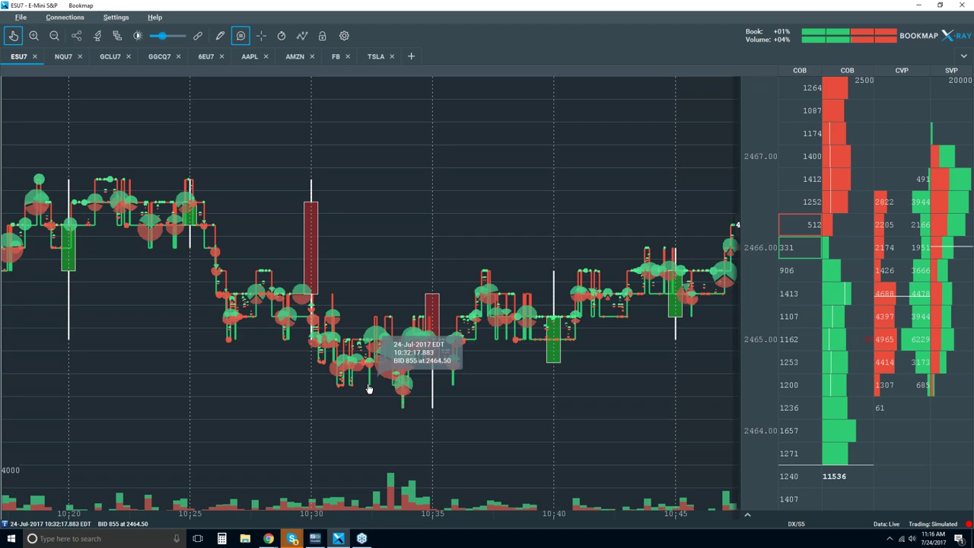
pyautogui.scroll(-2, 368, 389)
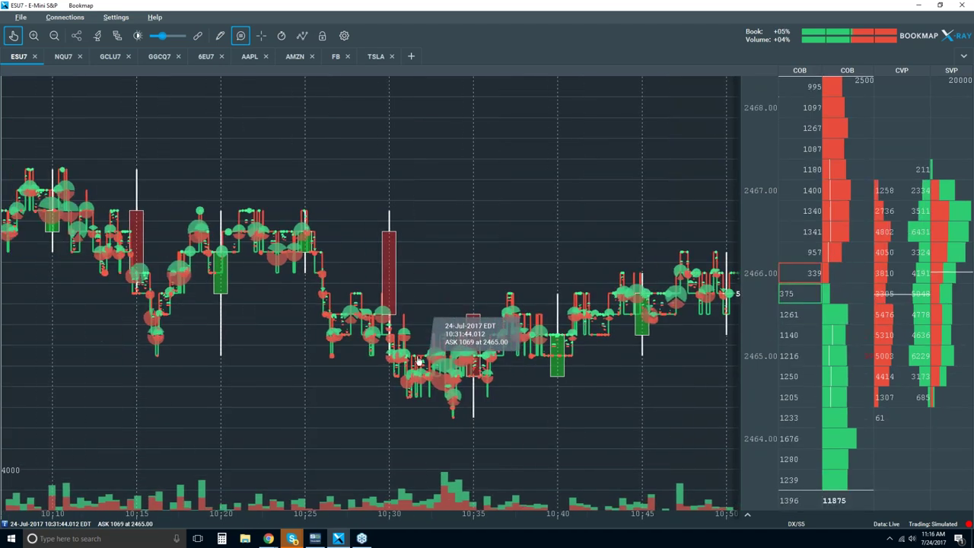
pyautogui.scroll(-2, 405, 337)
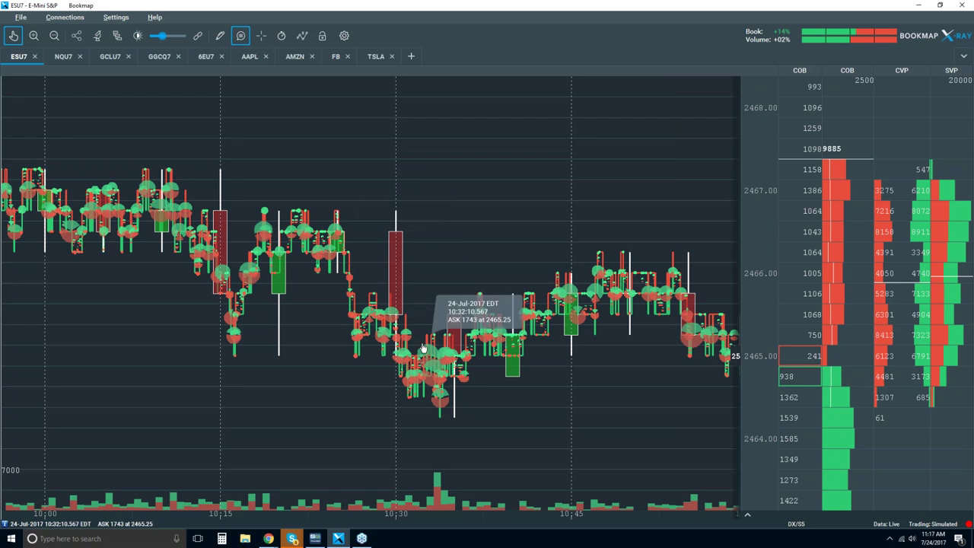
# - Widen the numeric current order book column slightly and return the chart to the live price with a somewhat wider price range
pyautogui.moveTo(735, 70); pyautogui.dragTo(757, 71)
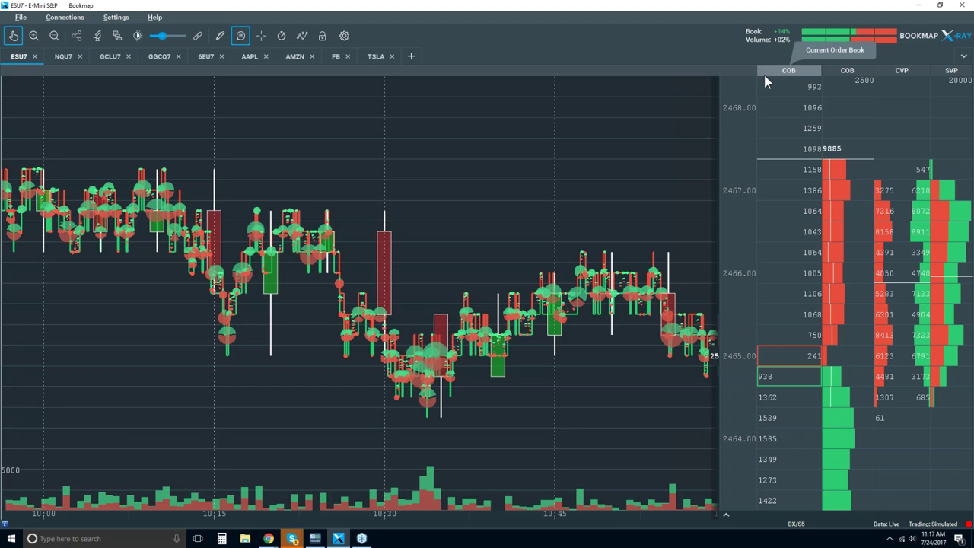
pyautogui.moveTo(761, 74); pyautogui.dragTo(770, 73)
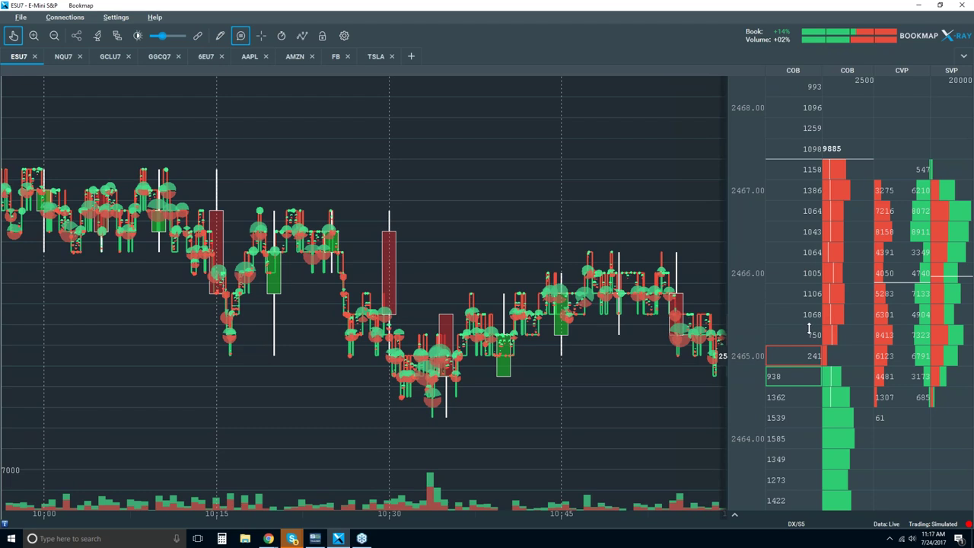
pyautogui.click(17, 38)
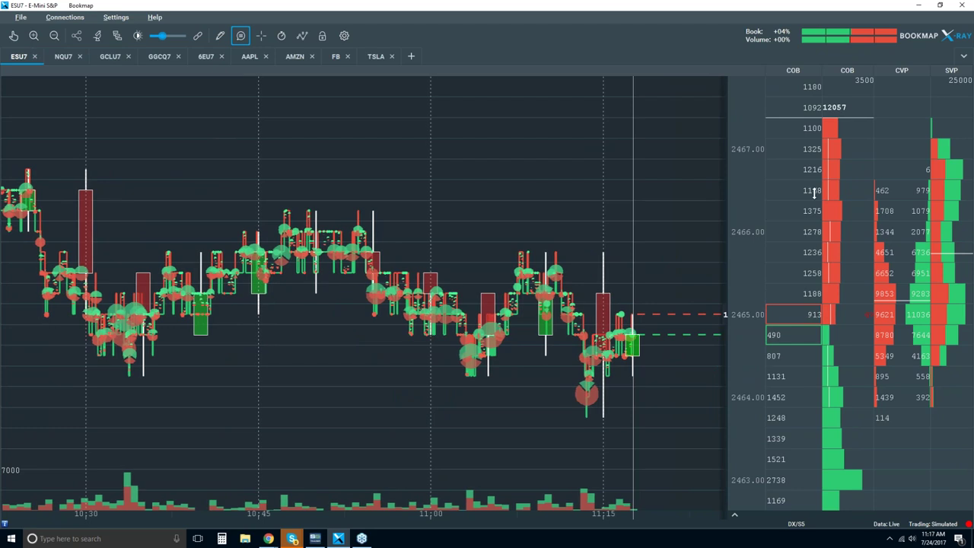
pyautogui.scroll(-1, 861, 215)
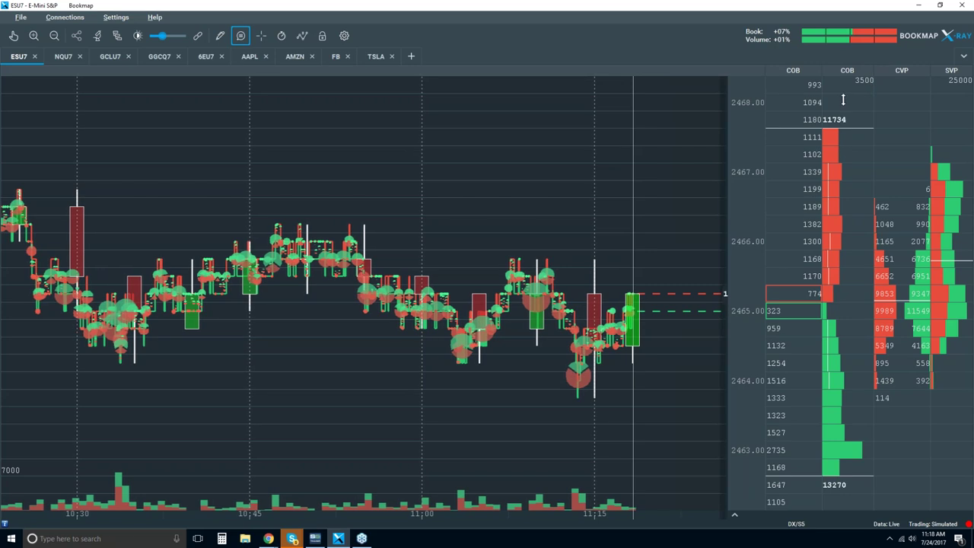
# - Review the format options of the order book bars column, such as bars only, numbers only and split display
pyautogui.rightClick(841, 100)
pyautogui.click(864, 106)
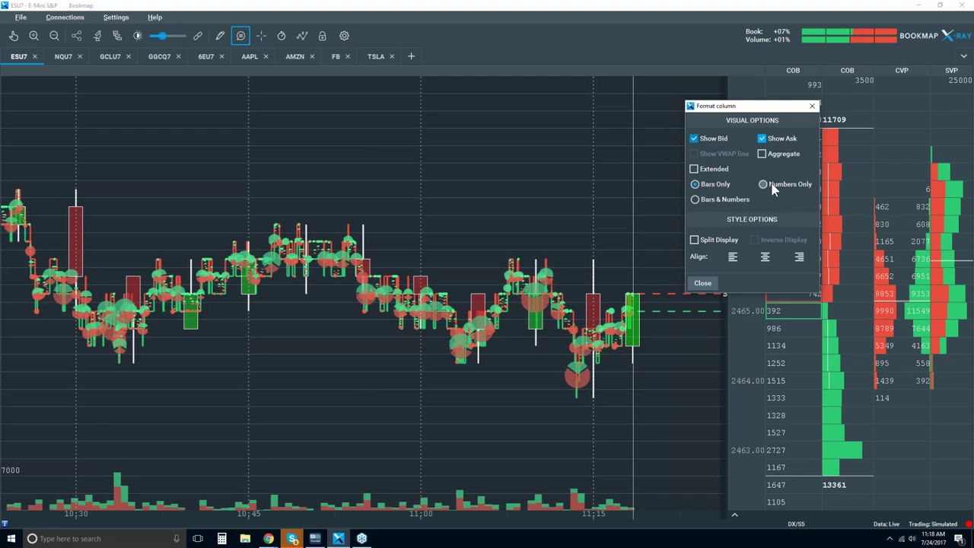
pyautogui.click(811, 105)
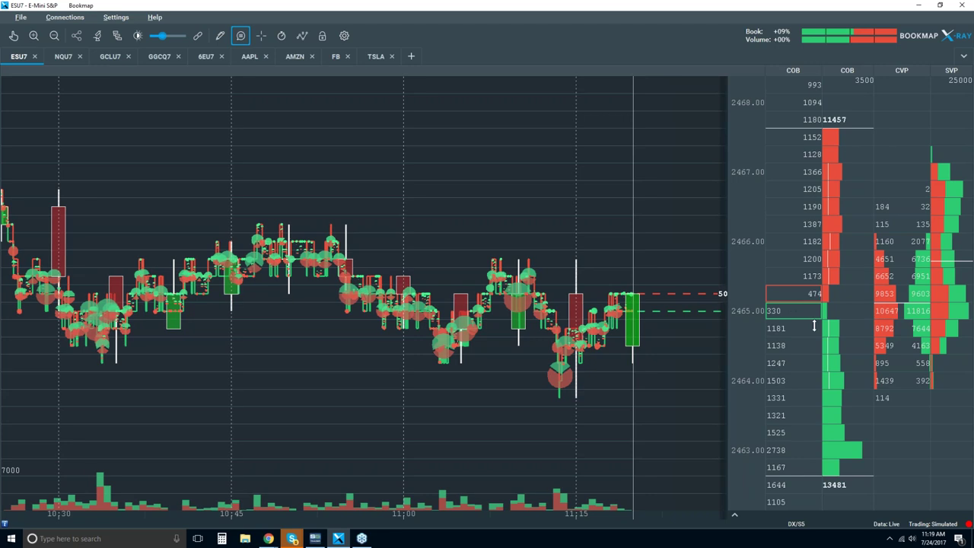
# - Turn on the Heatmap and Extended layers of the ES chart
pyautogui.click(302, 36)
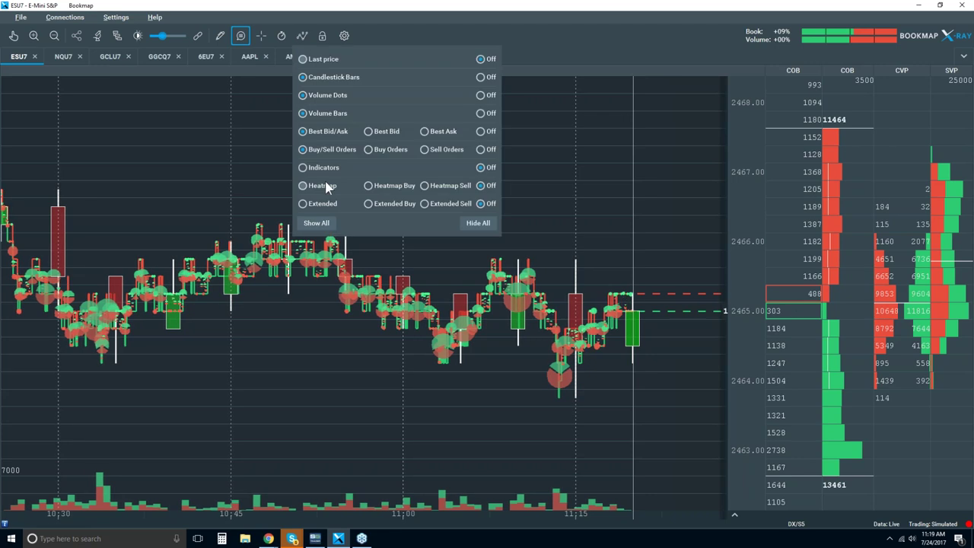
pyautogui.click(302, 186)
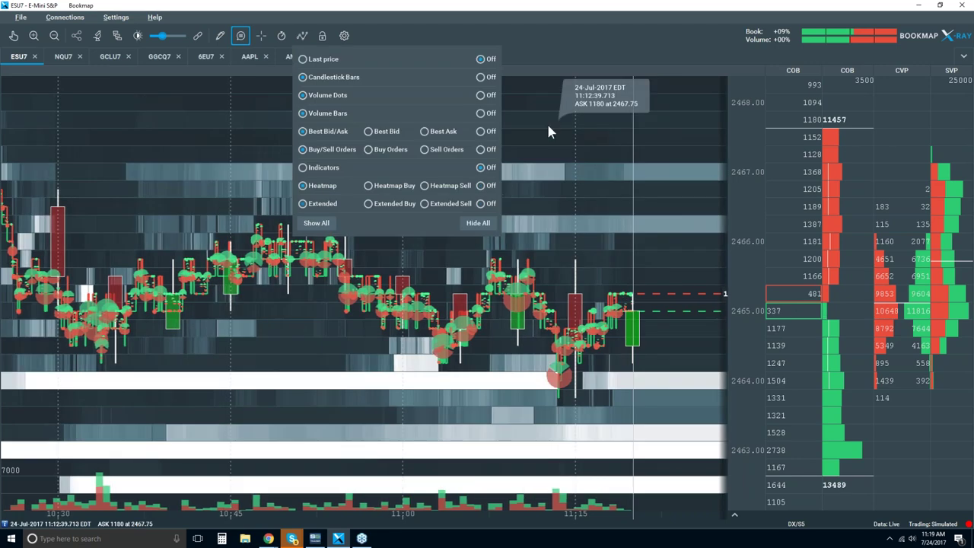
pyautogui.click(547, 127)
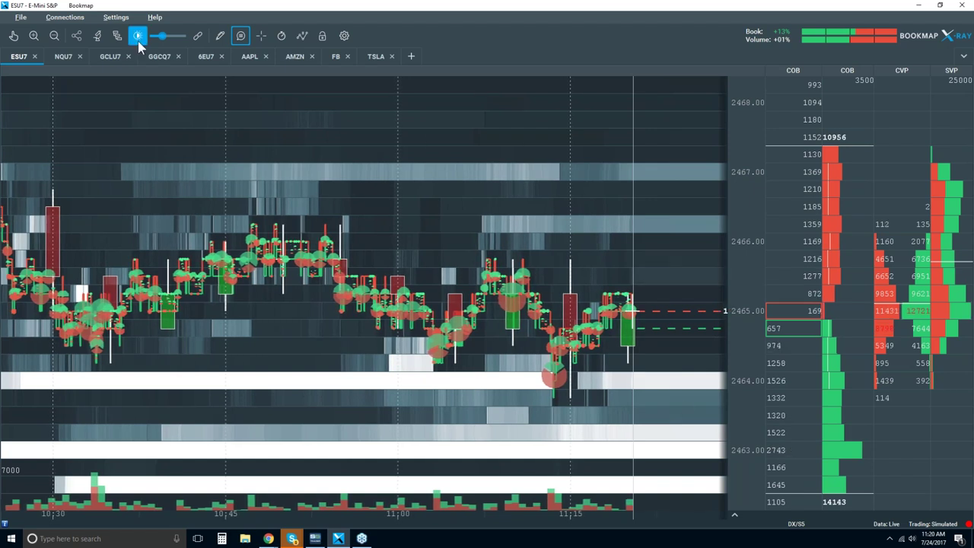
# - Raise the heatmap's black cut-off to about 30, white cut-off to about 95 and large size highlight to about 65
pyautogui.moveTo(163, 36); pyautogui.dragTo(168, 36)
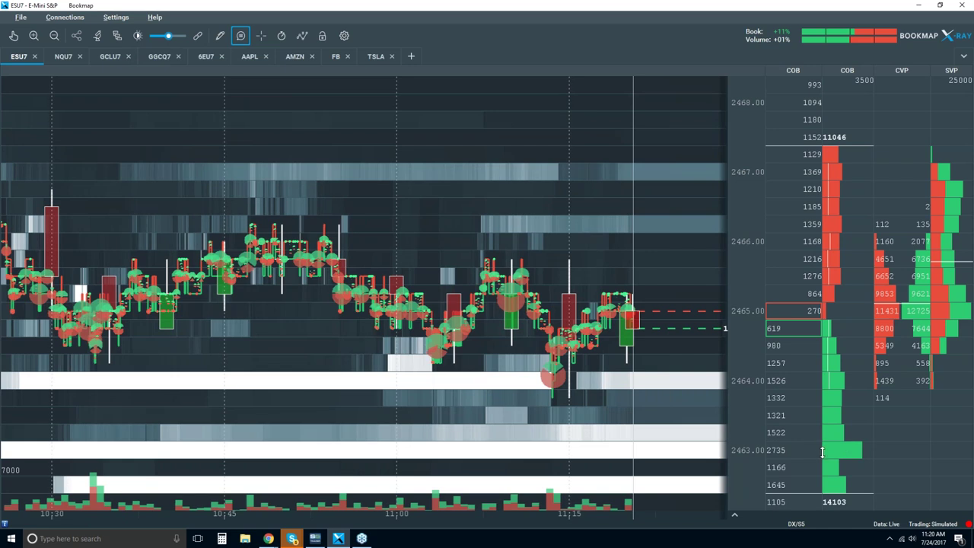
pyautogui.scroll(1, 728, 378)
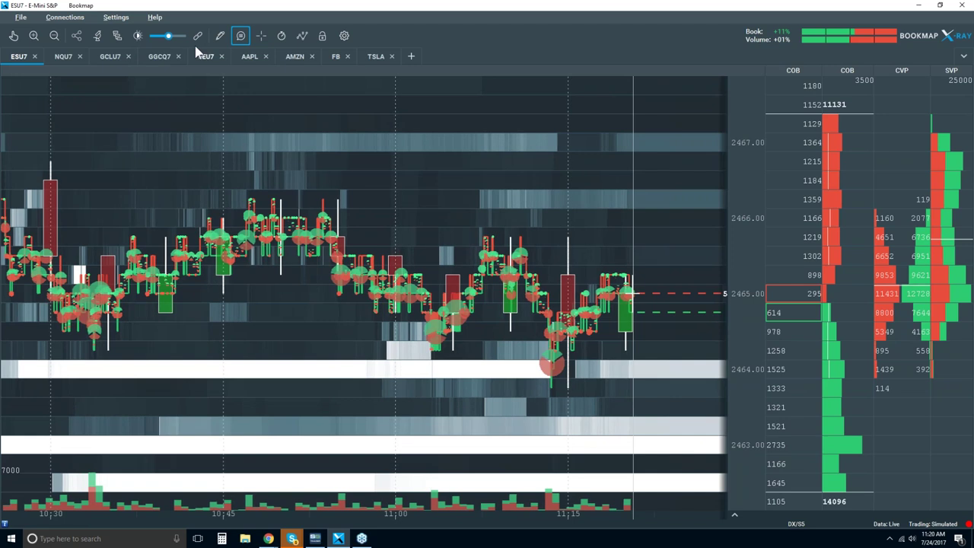
pyautogui.click(137, 35)
pyautogui.moveTo(470, 97); pyautogui.dragTo(348, 84)
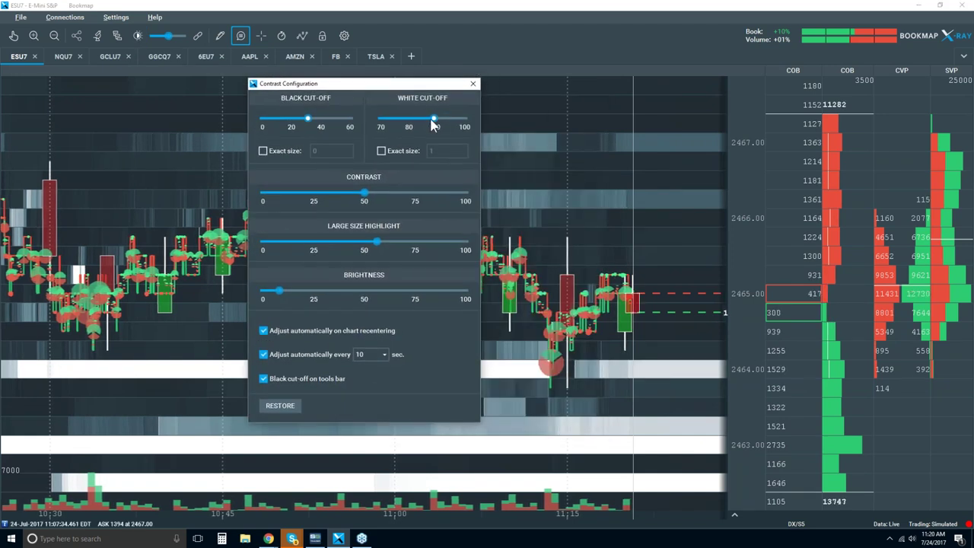
pyautogui.moveTo(435, 123); pyautogui.dragTo(454, 128)
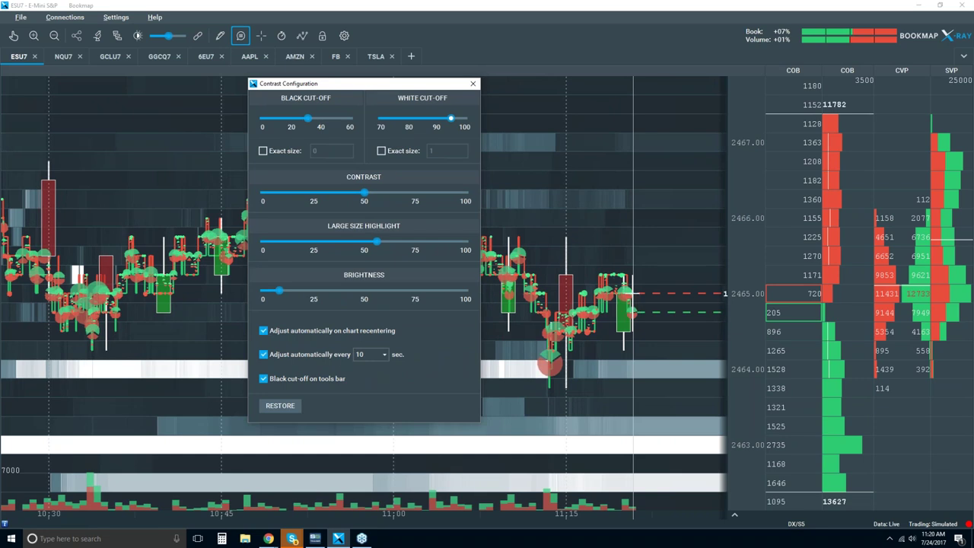
pyautogui.moveTo(602, 281)
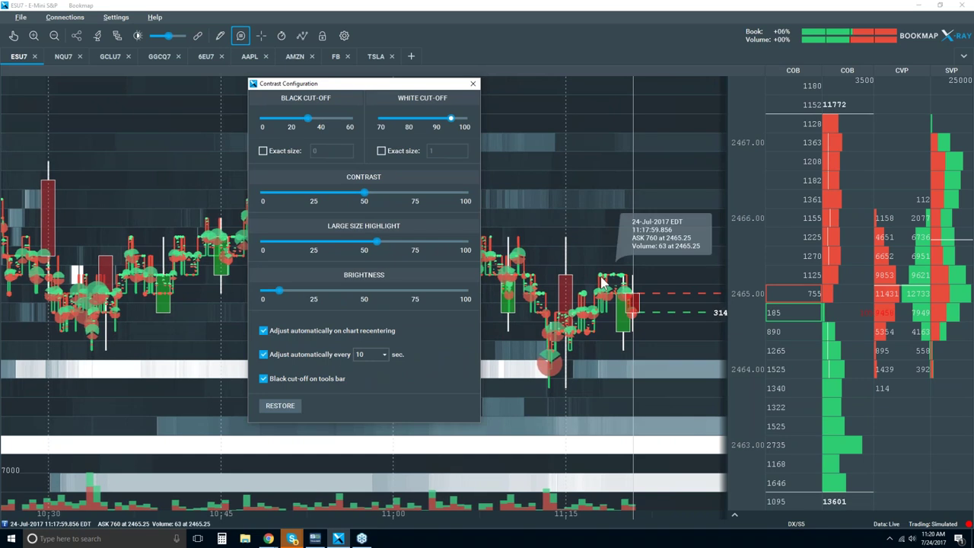
pyautogui.moveTo(378, 243); pyautogui.dragTo(397, 245)
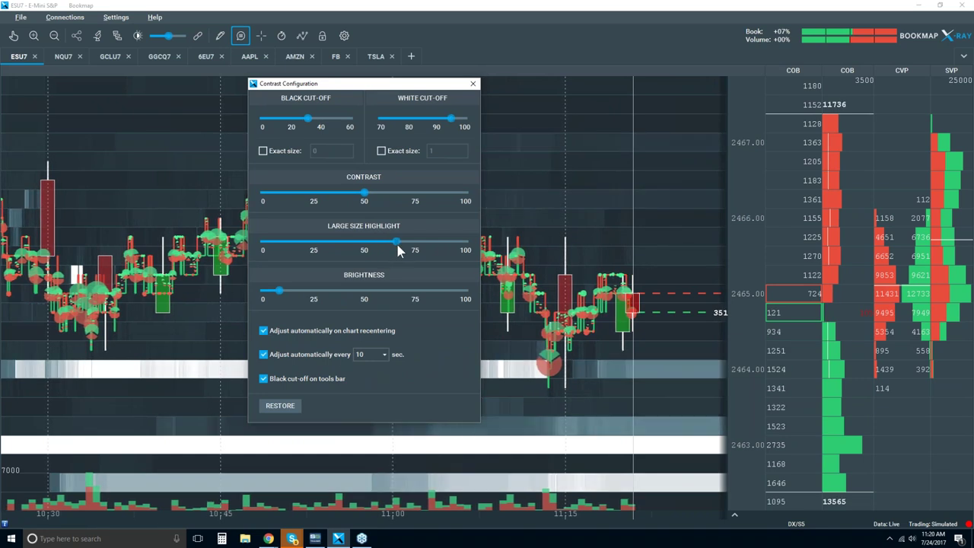
pyautogui.click(473, 83)
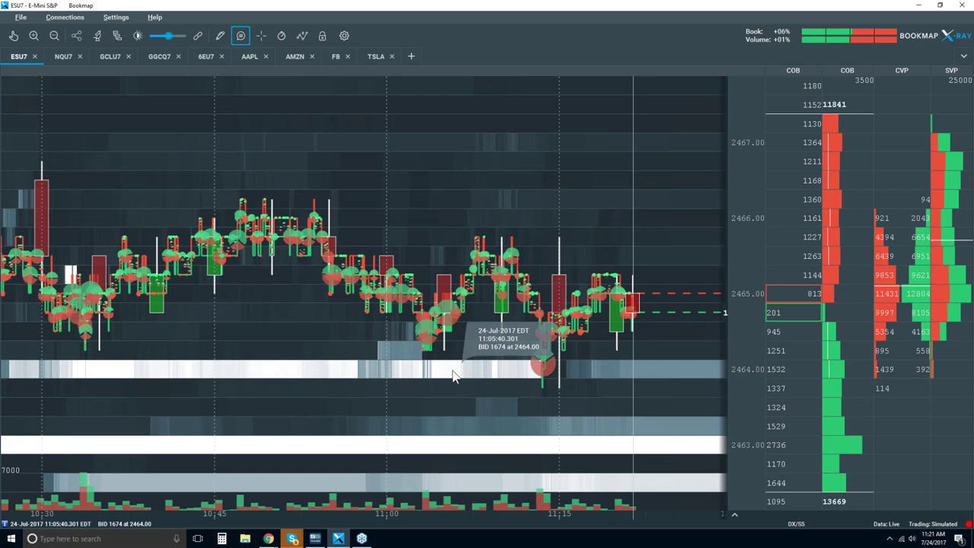
# - Magnify the large volume dots near 11:13:34 at 2464.00 to a five-second time scale and inspect their data
pyautogui.scroll(-3, 499, 339)
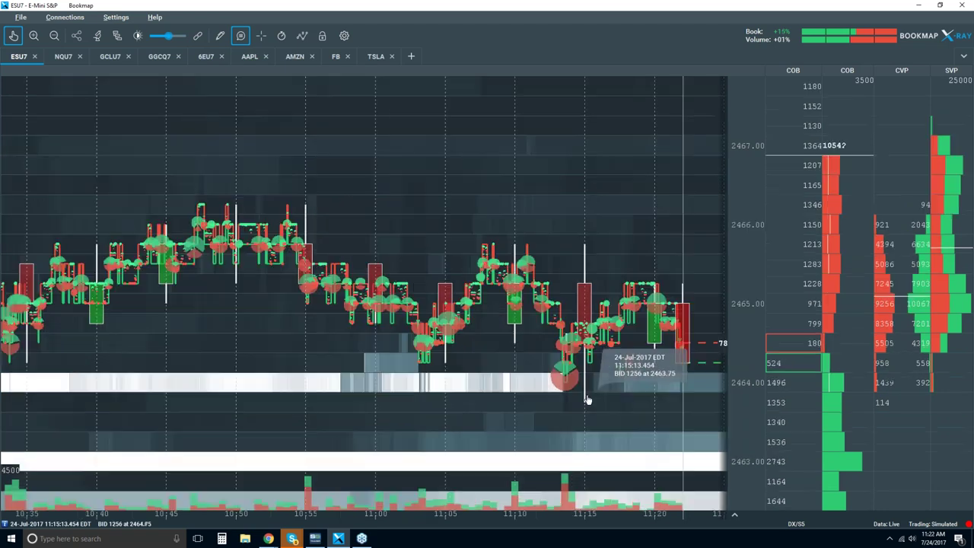
pyautogui.scroll(3, 582, 397)
pyautogui.scroll(5, 561, 365)
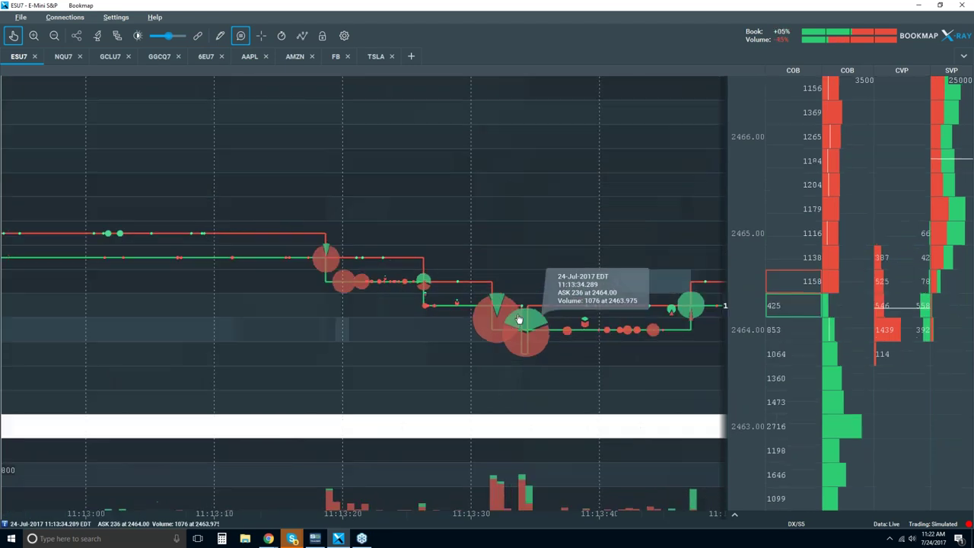
pyautogui.scroll(2, 517, 320)
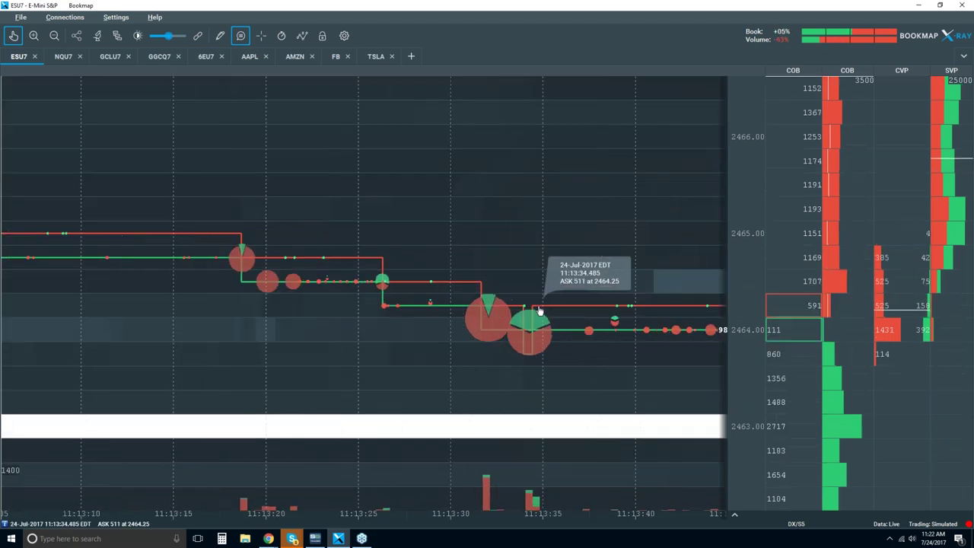
# - Lower the heatmap's white cut-off to about 91 and examine the liquidity at 2464.00 around 11:13:32 on a two-second scale
pyautogui.click(138, 36)
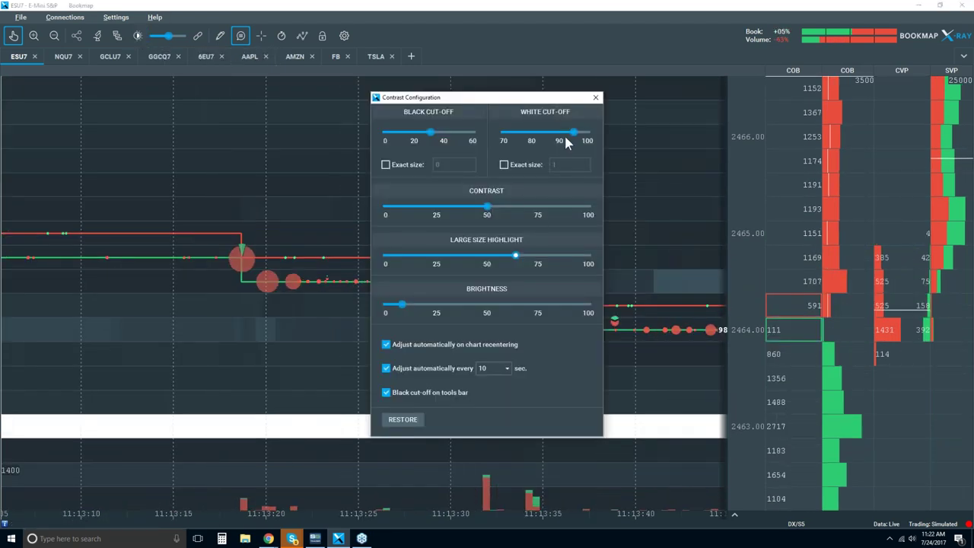
pyautogui.moveTo(575, 134); pyautogui.dragTo(564, 134)
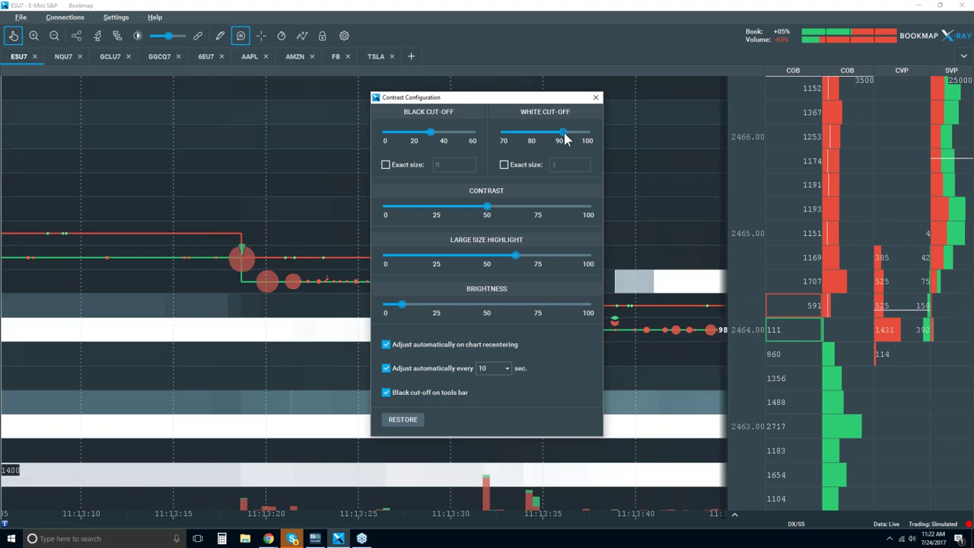
pyautogui.click(596, 98)
pyautogui.scroll(2, 508, 289)
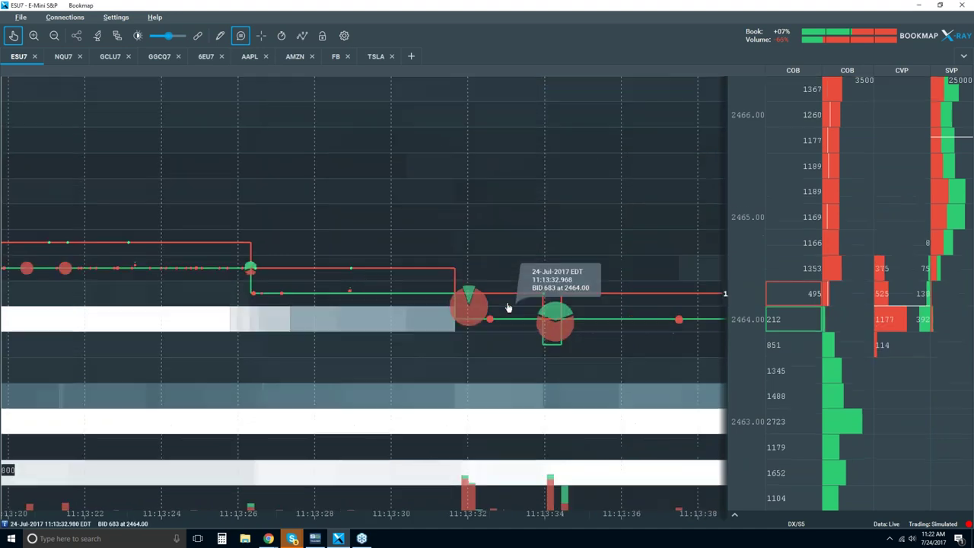
# - Magnify the trades around 11:13:32 to a half-second time scale and inspect the bid, ask and resting liquidity at 2464.00
pyautogui.scroll(2, 508, 289)
pyautogui.scroll(2, 429, 289)
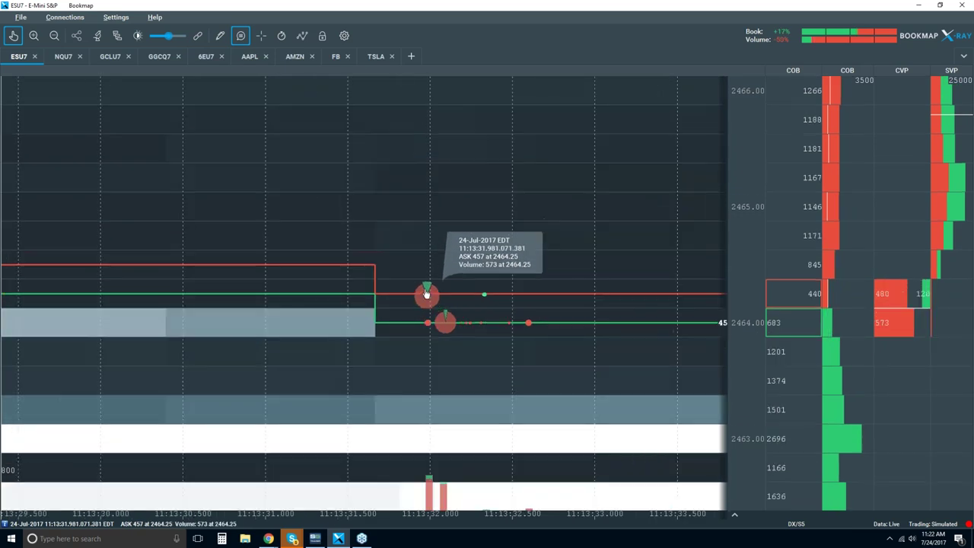
pyautogui.scroll(2, 376, 321)
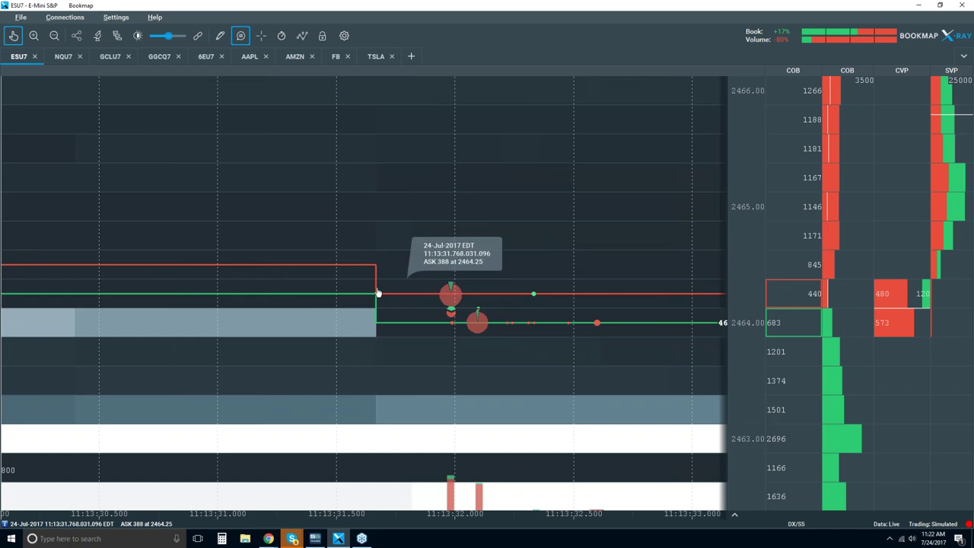
pyautogui.scroll(-4, 353, 300)
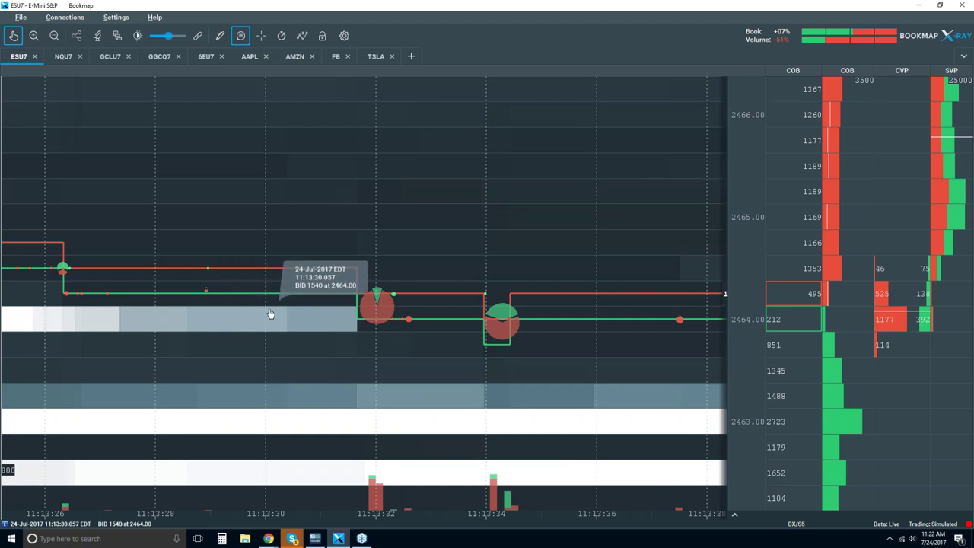
pyautogui.moveTo(322, 311); pyautogui.dragTo(467, 230)
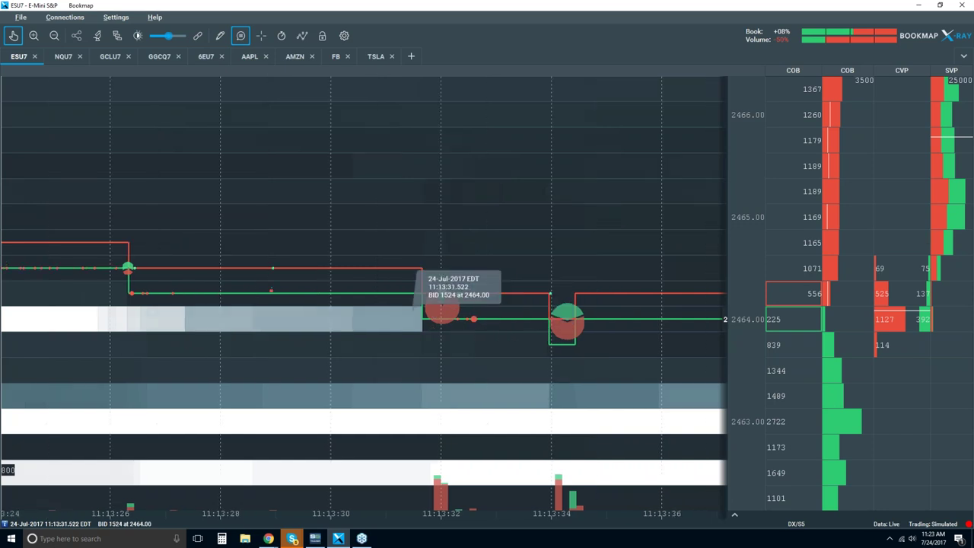
# - Examine the ask liquidity block at 2464.50 around 11:13:42 and the trading that follows it up to 11:16
pyautogui.scroll(-3, 513, 334)
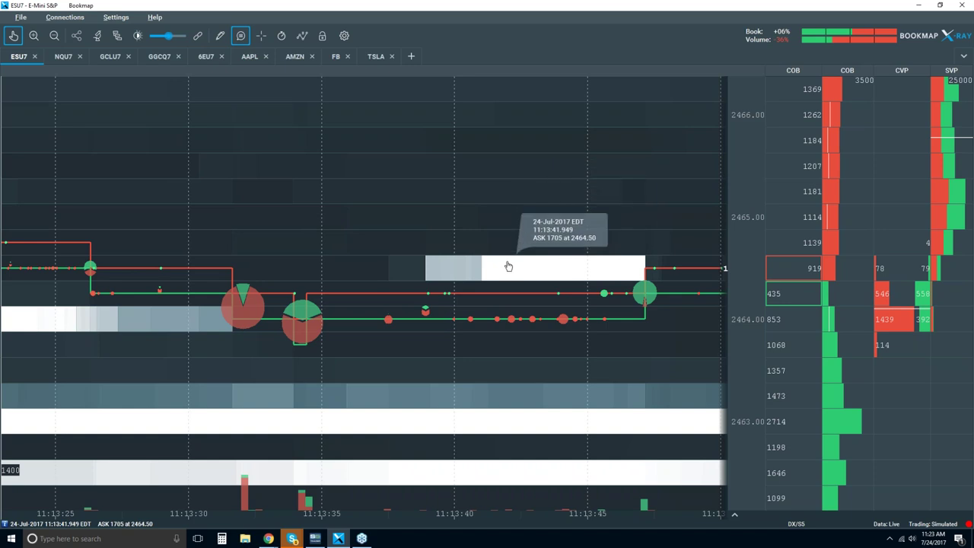
pyautogui.scroll(-2, 509, 265)
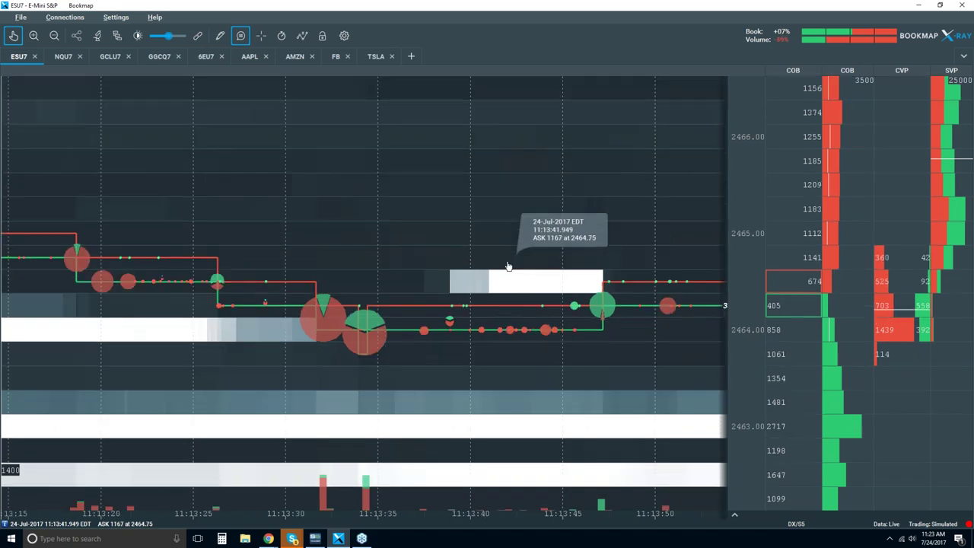
pyautogui.scroll(-3, 508, 266)
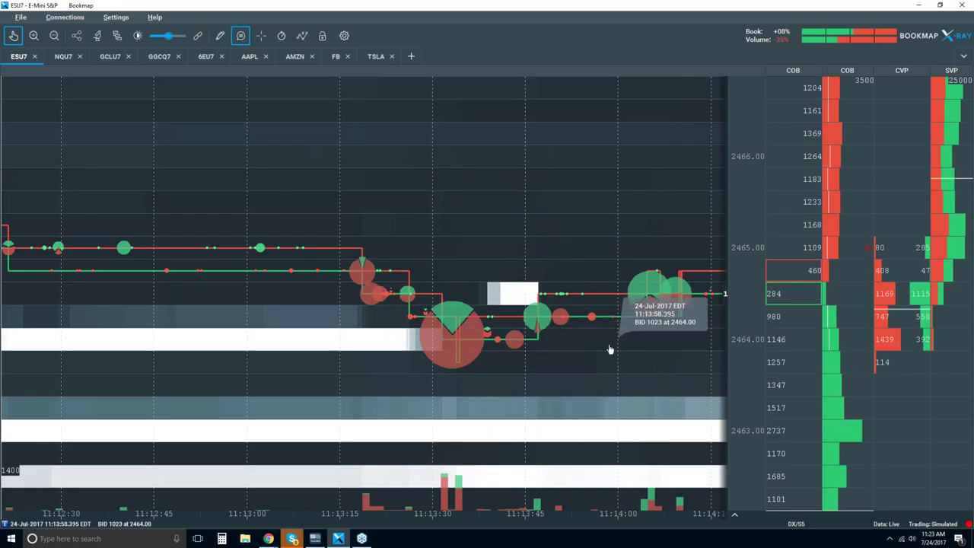
pyautogui.scroll(-2, 451, 337)
pyautogui.scroll(-3, 438, 299)
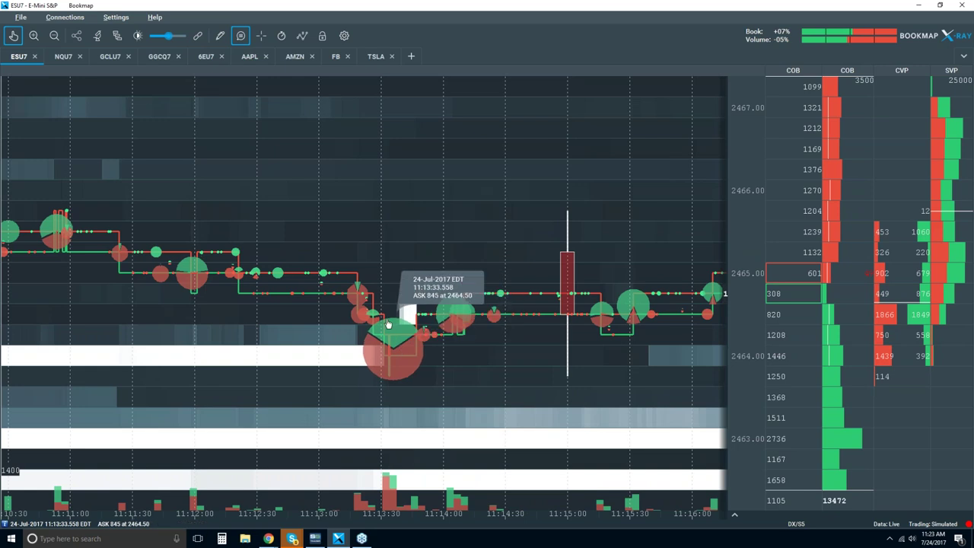
# - Inspect the large volume dot at 11:13:32 on a two-second scale and compare it with the surrounding price action on a two-minute scale
pyautogui.scroll(3, 389, 318)
pyautogui.scroll(4, 388, 318)
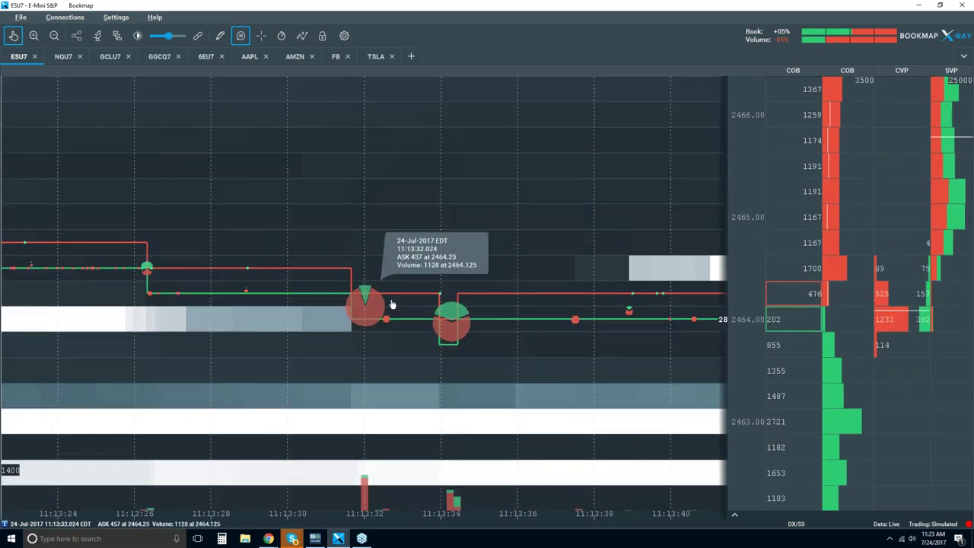
pyautogui.scroll(-5, 563, 301)
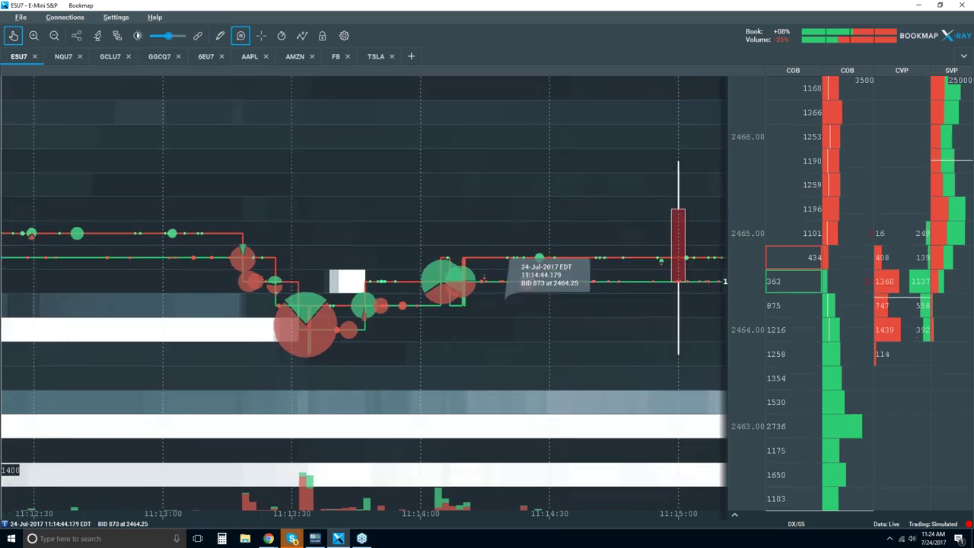
pyautogui.scroll(-5, 494, 304)
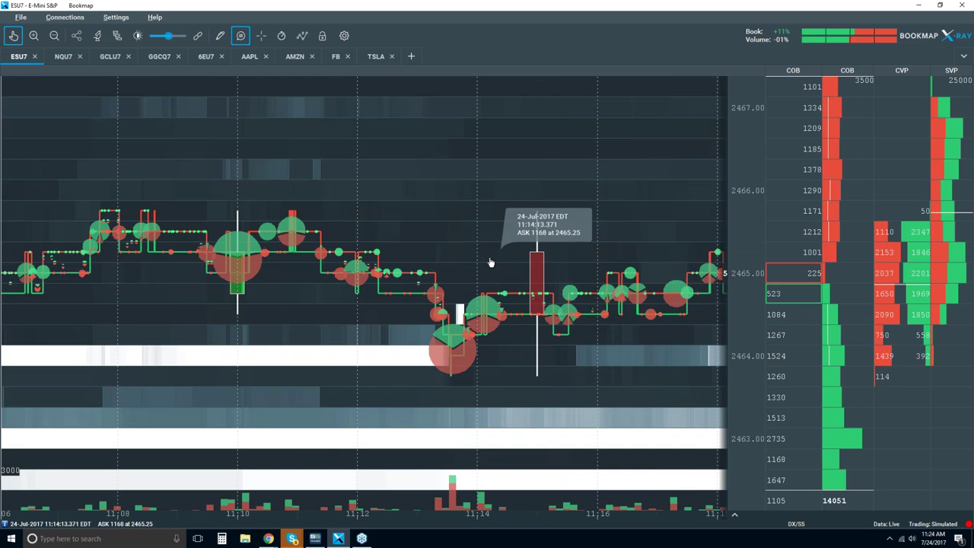
# - Widen the ES chart to a 15-minute time scale up to the live price and examine the liquidity bands since 10:00
pyautogui.scroll(-3, 491, 262)
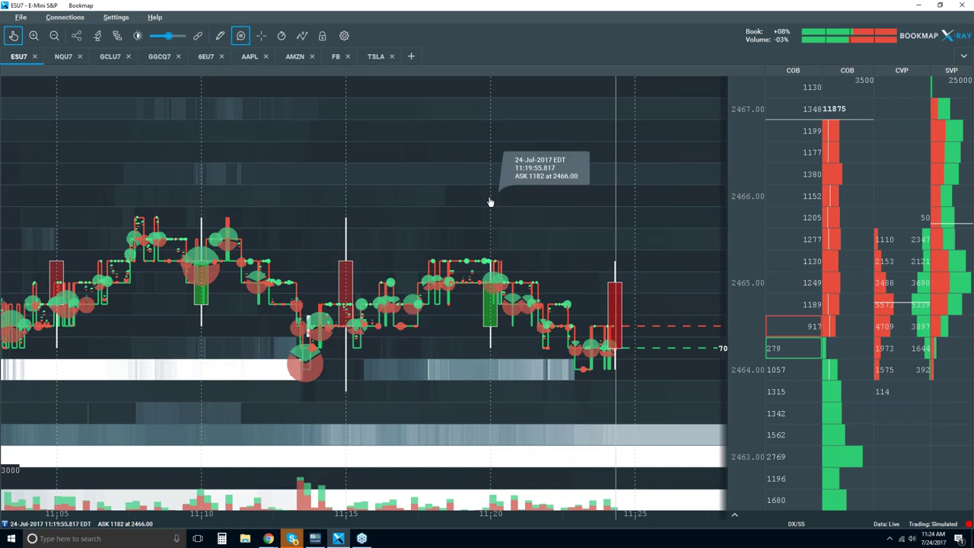
pyautogui.scroll(-3, 264, 166)
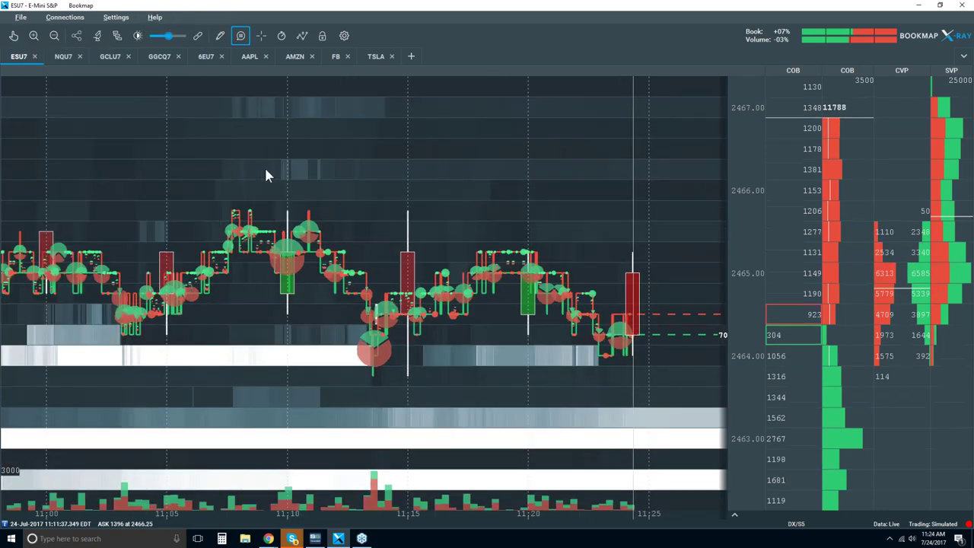
pyautogui.scroll(-2, 264, 165)
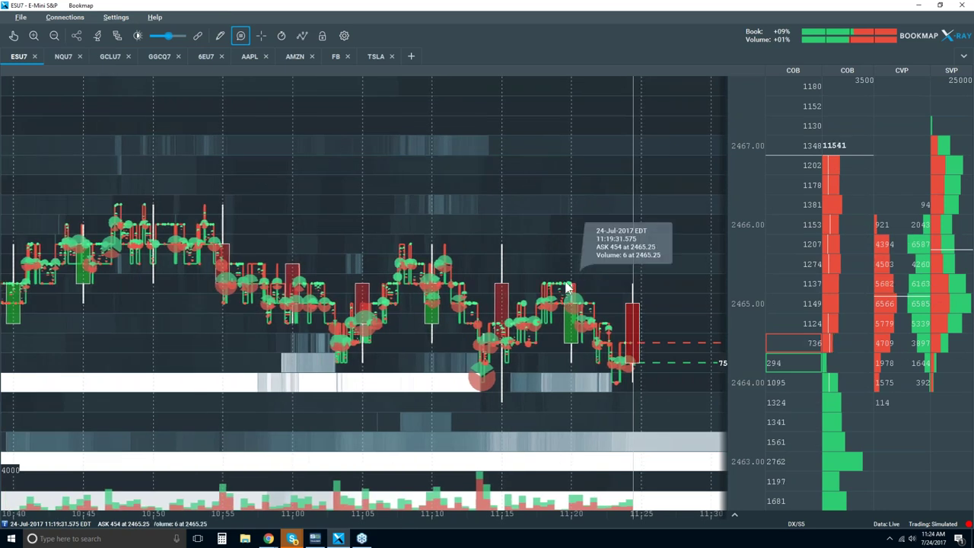
pyautogui.scroll(-2, 565, 287)
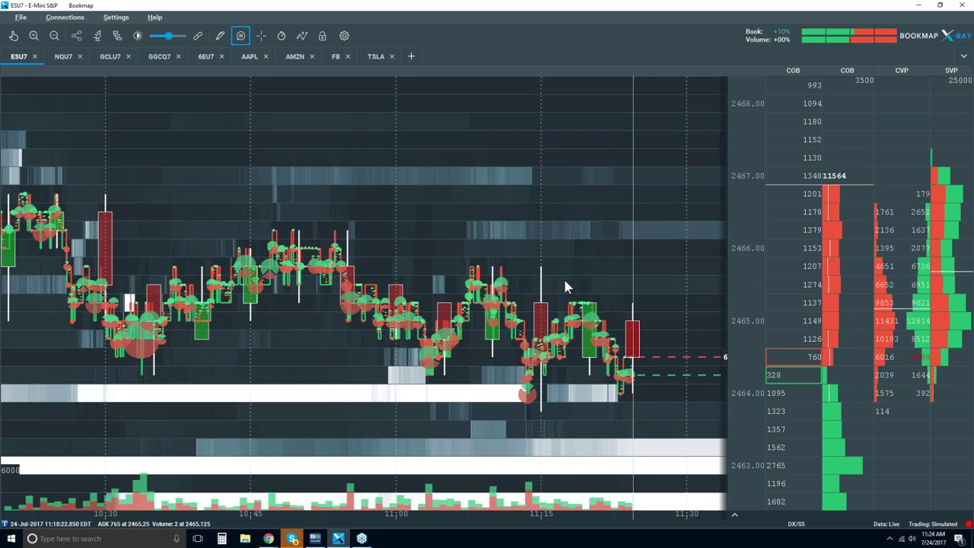
pyautogui.scroll(-2, 564, 286)
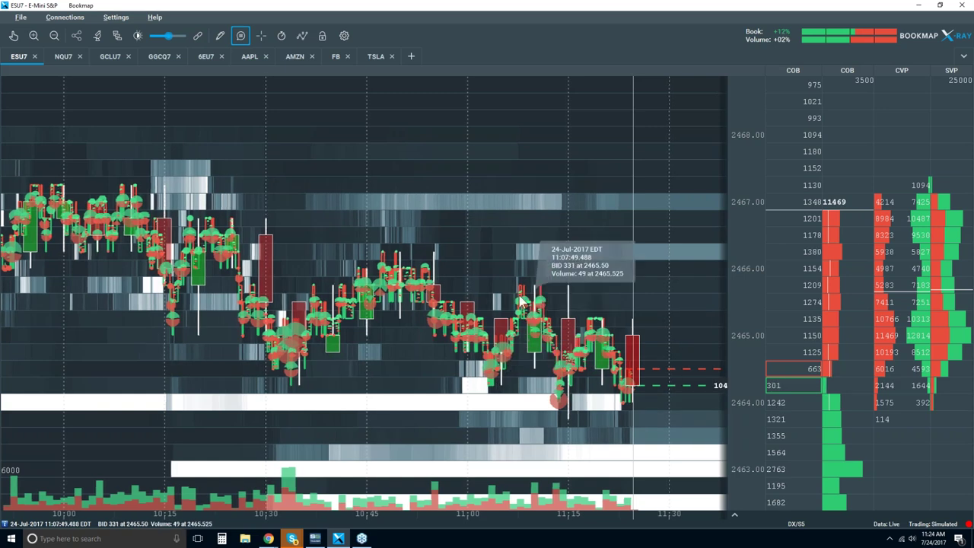
# - Narrow the chart to a five-minute time scale and examine how the liquidity at 2464.00 develops around the 11:13 volume dot
pyautogui.scroll(3, 532, 304)
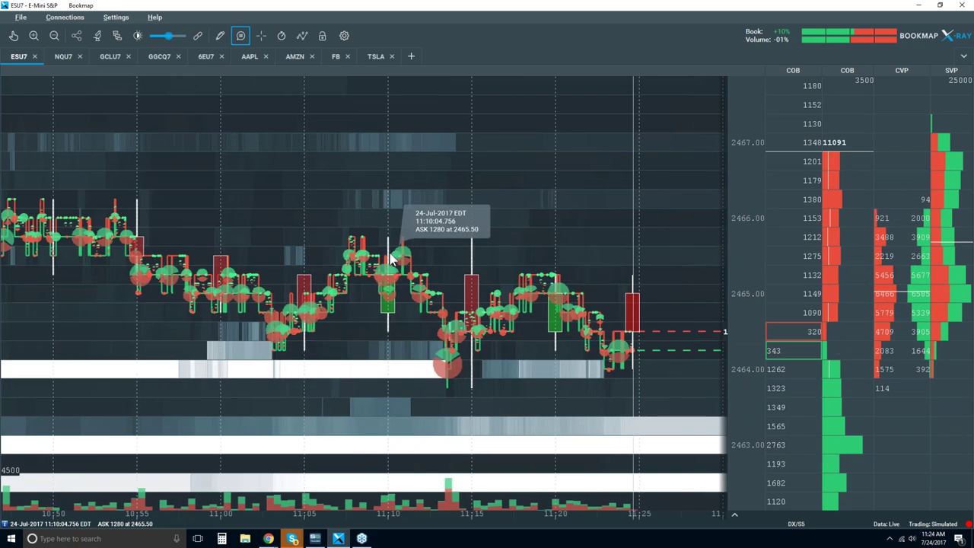
pyautogui.scroll(2, 410, 381)
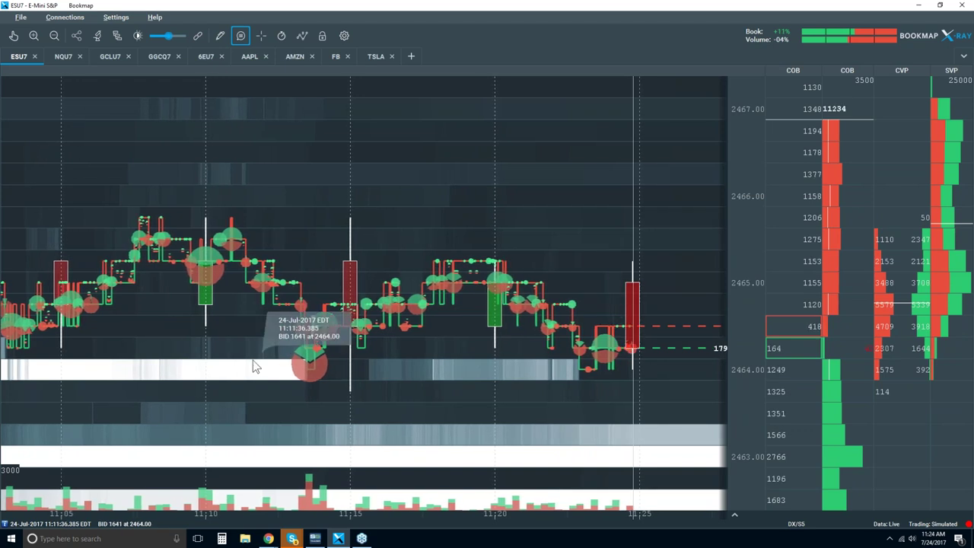
pyautogui.scroll(-1, 307, 306)
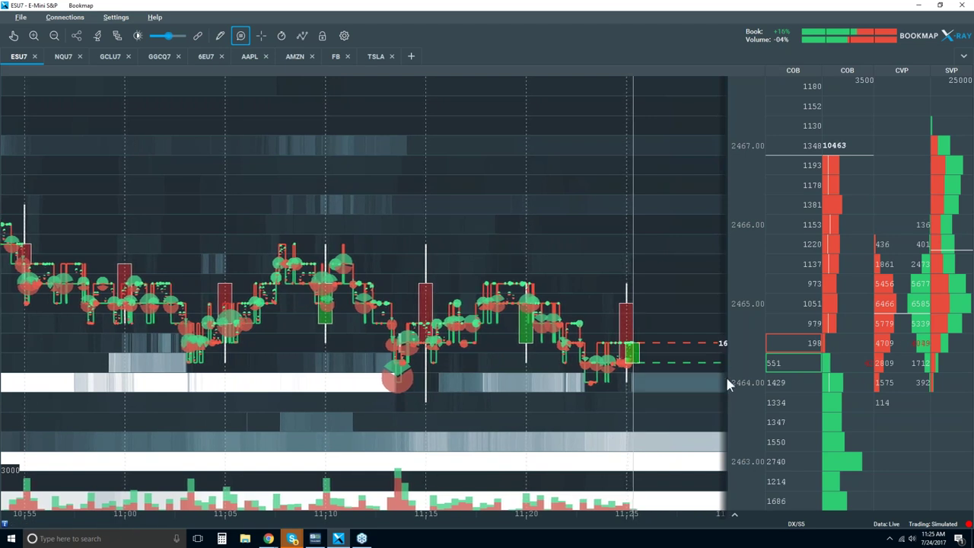
# - Extend the visible price range to about 2461.00–2469.00 and examine the liquidity bands below the current price
pyautogui.scroll(-1, 782, 285)
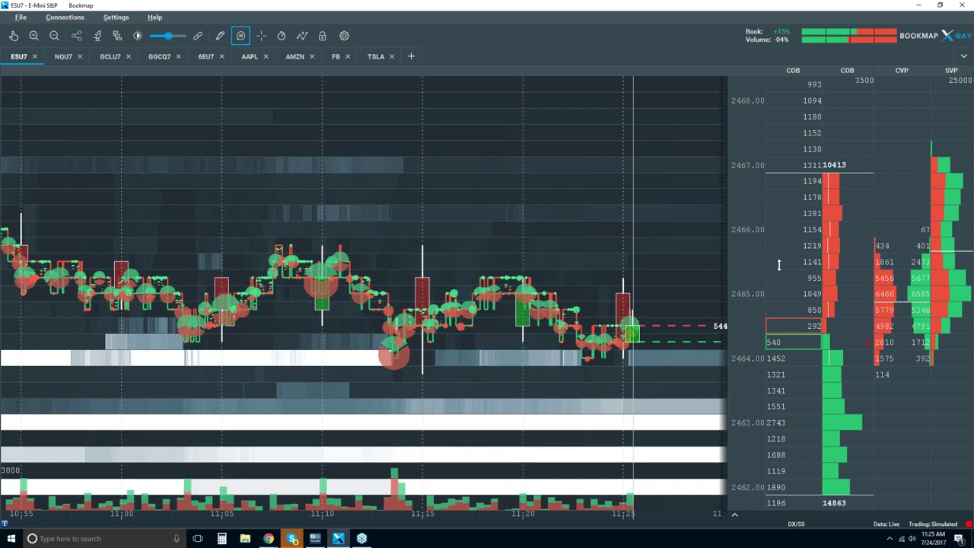
pyautogui.scroll(-1, 778, 264)
pyautogui.scroll(-3, 779, 268)
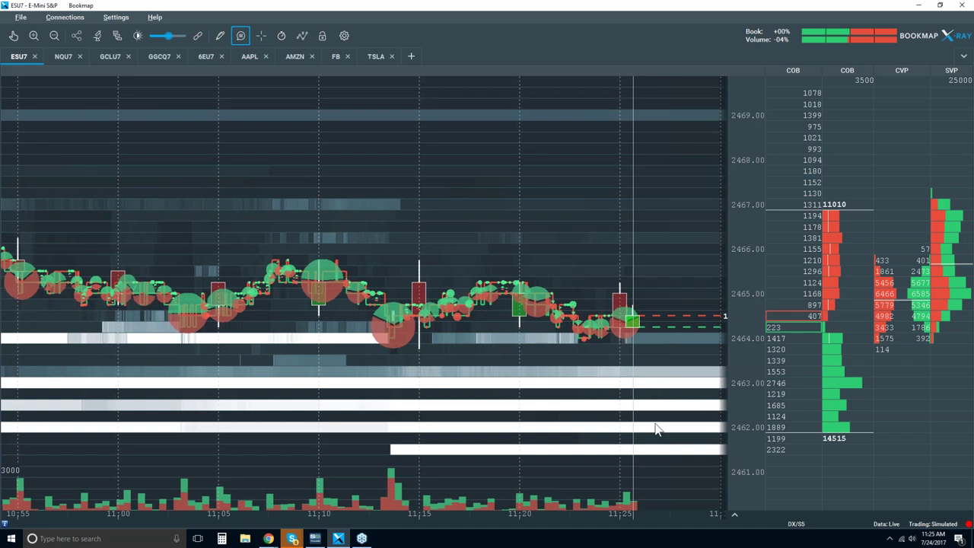
pyautogui.scroll(4, 797, 272)
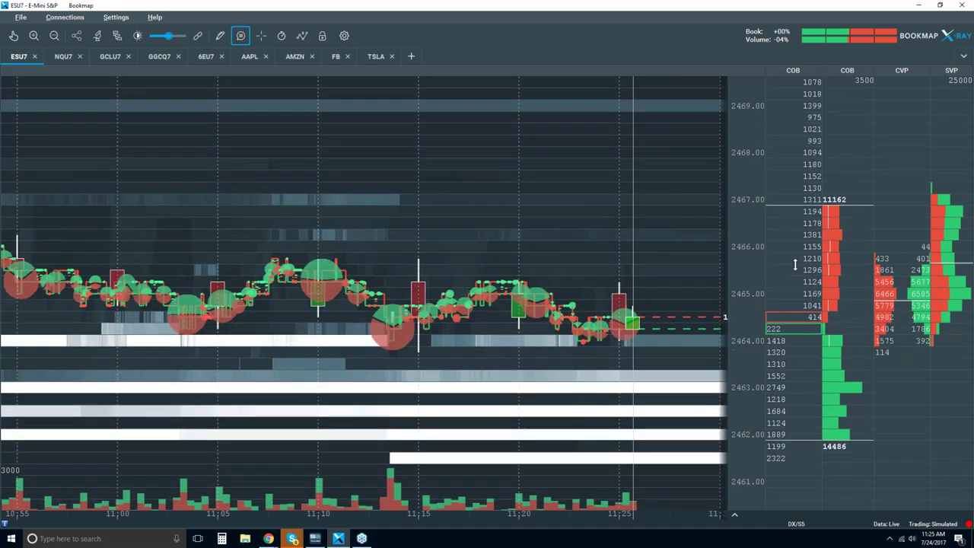
pyautogui.scroll(-2, 792, 258)
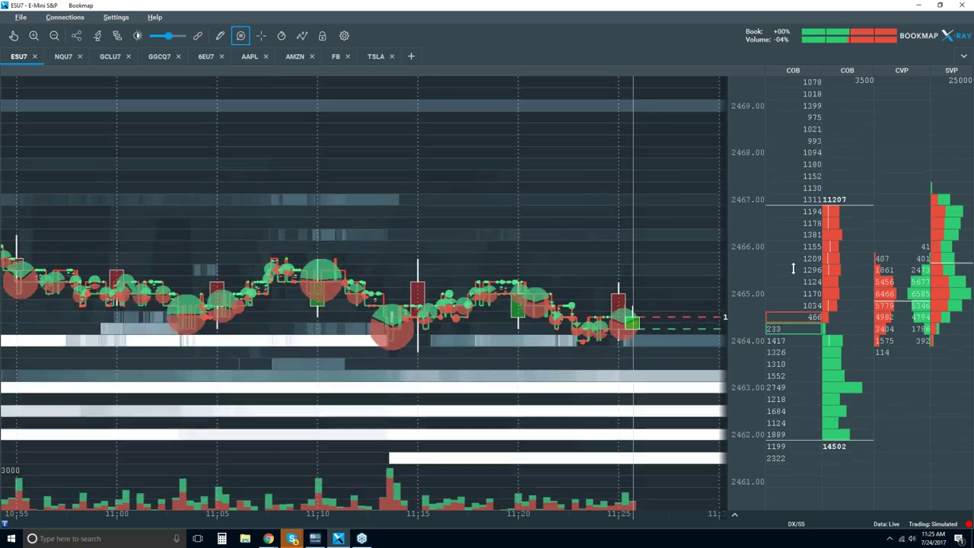
pyautogui.scroll(1, 792, 265)
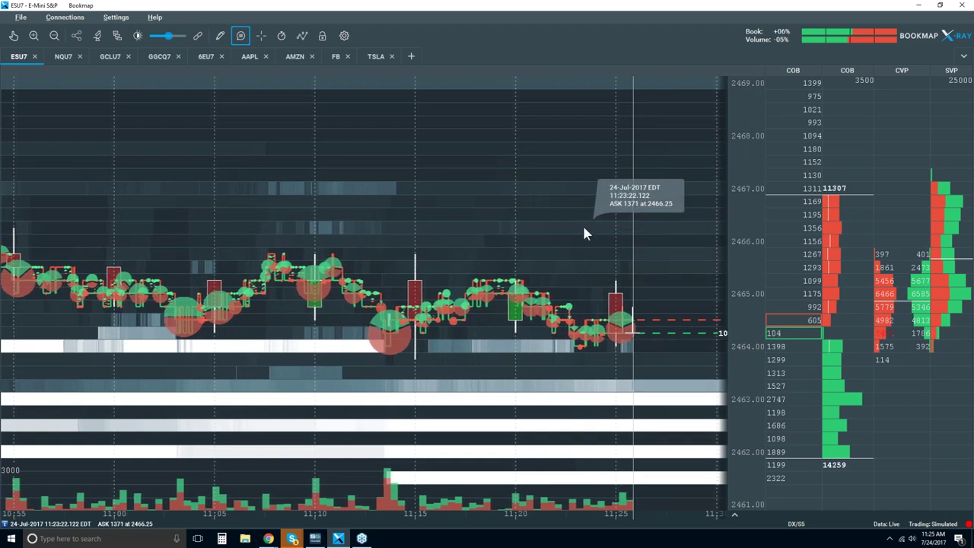
# - Examine the live price testing 2464.00 after 11:25 on a five-minute time scale
pyautogui.scroll(2, 584, 228)
pyautogui.scroll(1, 584, 228)
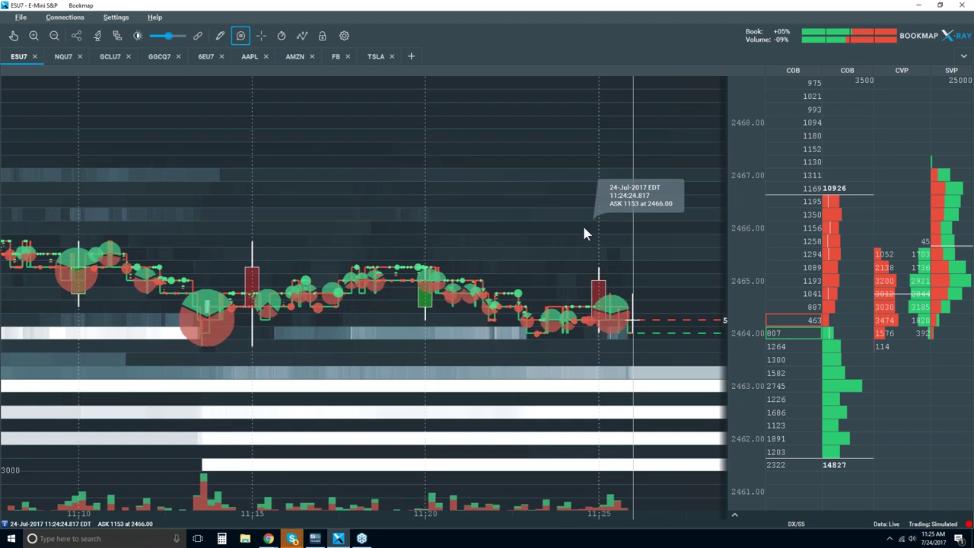
pyautogui.scroll(-4, 584, 234)
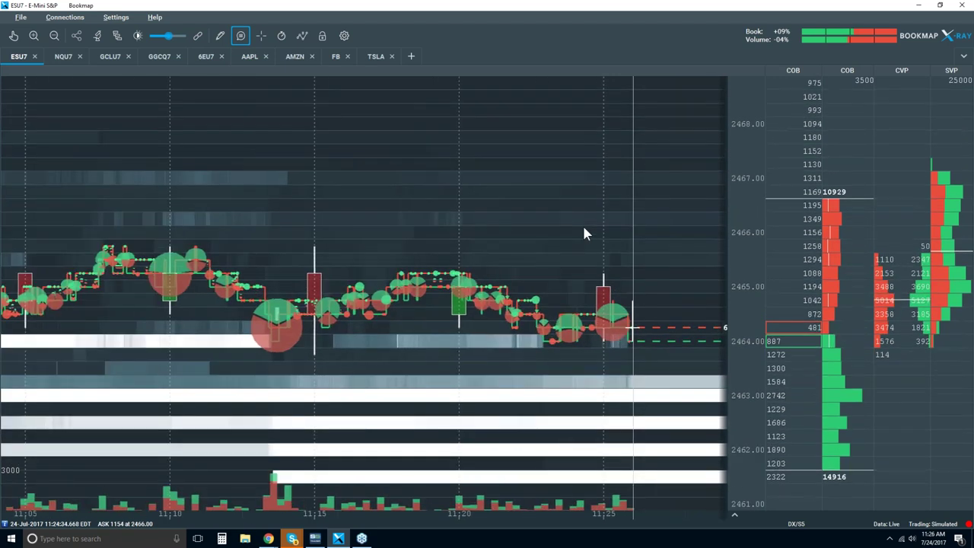
pyautogui.scroll(-2, 583, 228)
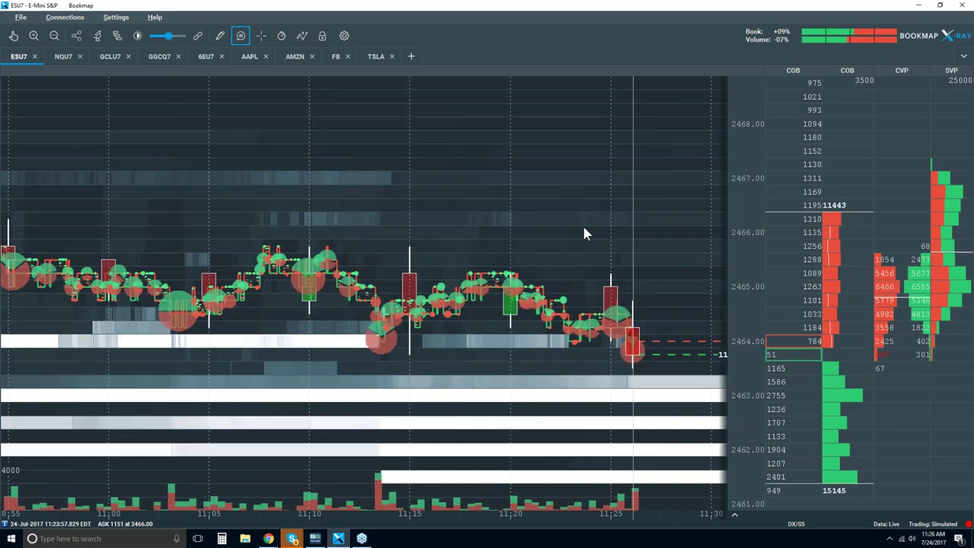
pyautogui.moveTo(598, 328)
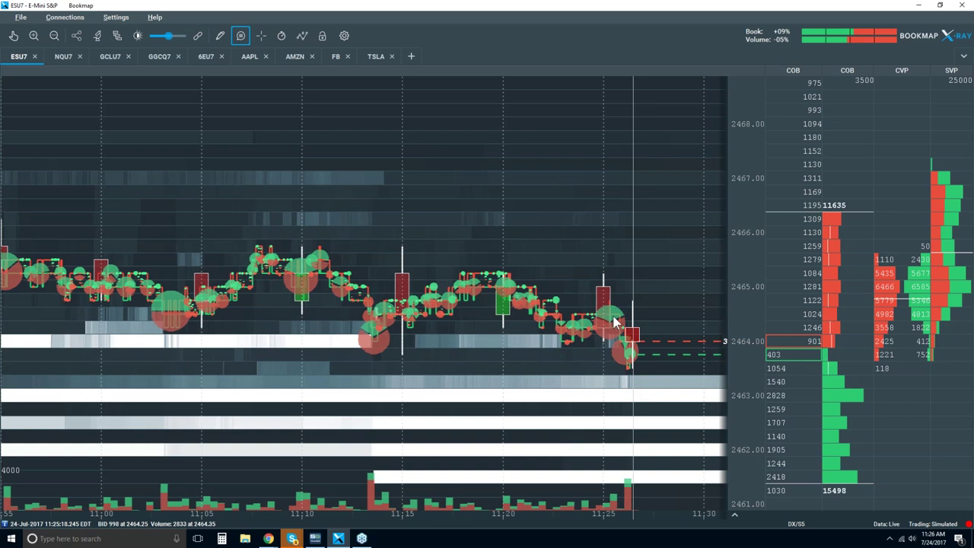
# - Magnify the volume dots near 11:26 to a two-minute scale, inspect their data, and compare them with trading since 11:00
pyautogui.scroll(3, 626, 326)
pyautogui.scroll(1, 615, 323)
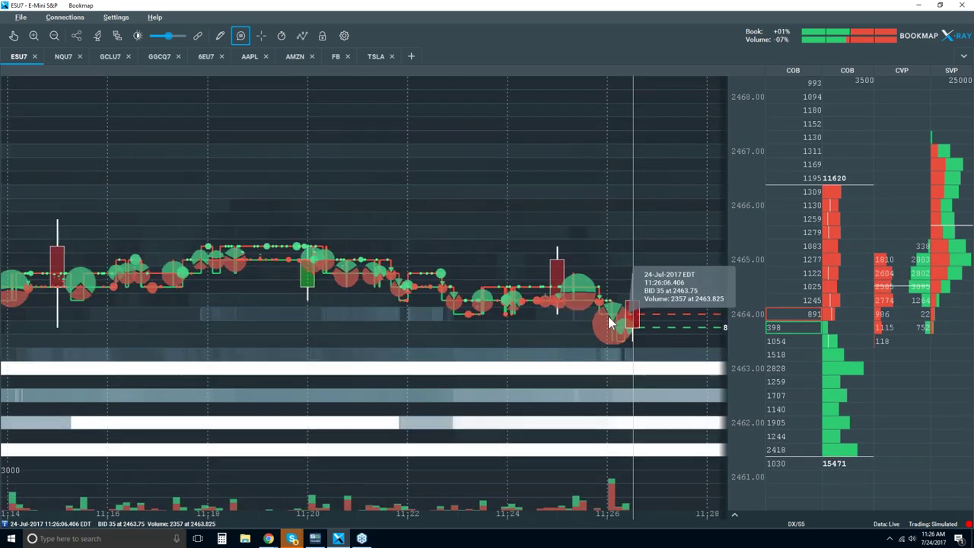
pyautogui.scroll(-3, 608, 323)
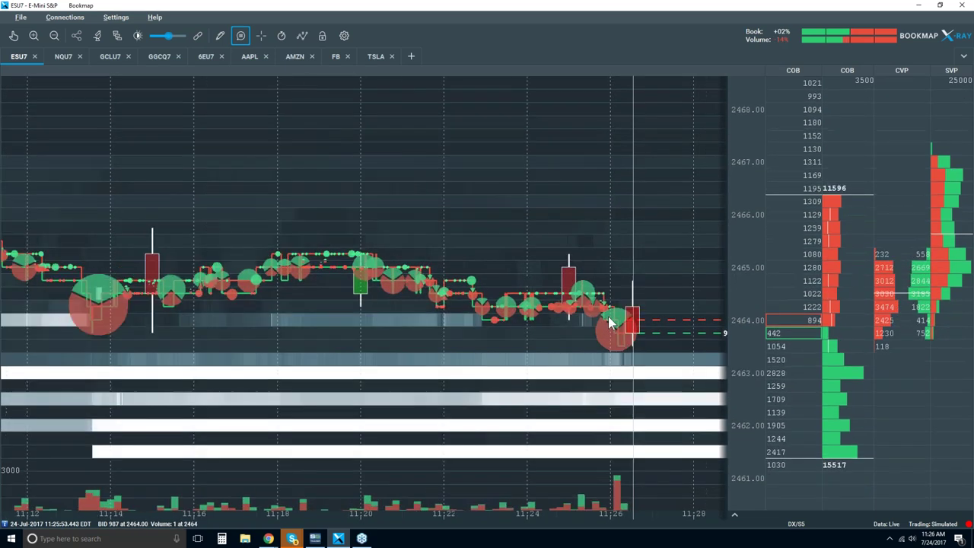
pyautogui.scroll(-1, 608, 324)
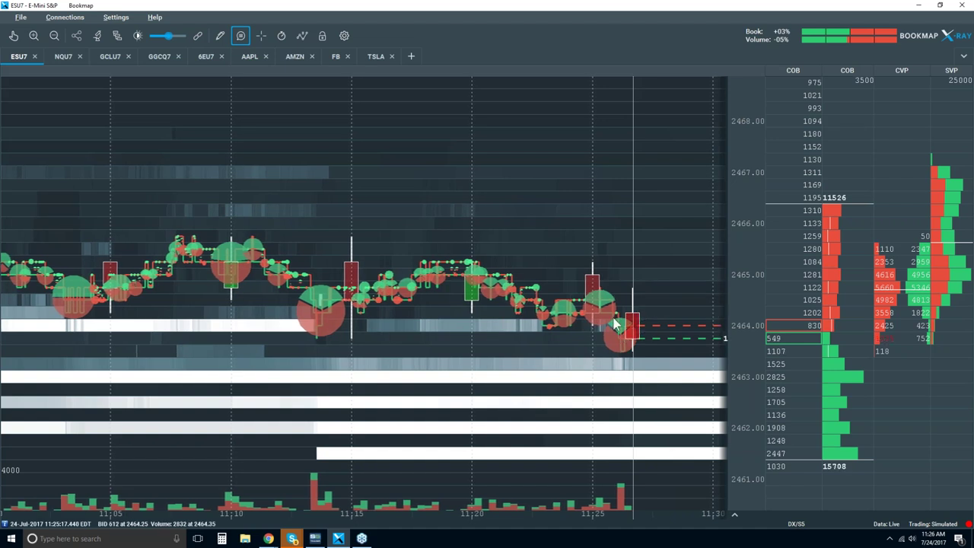
pyautogui.scroll(-1, 614, 323)
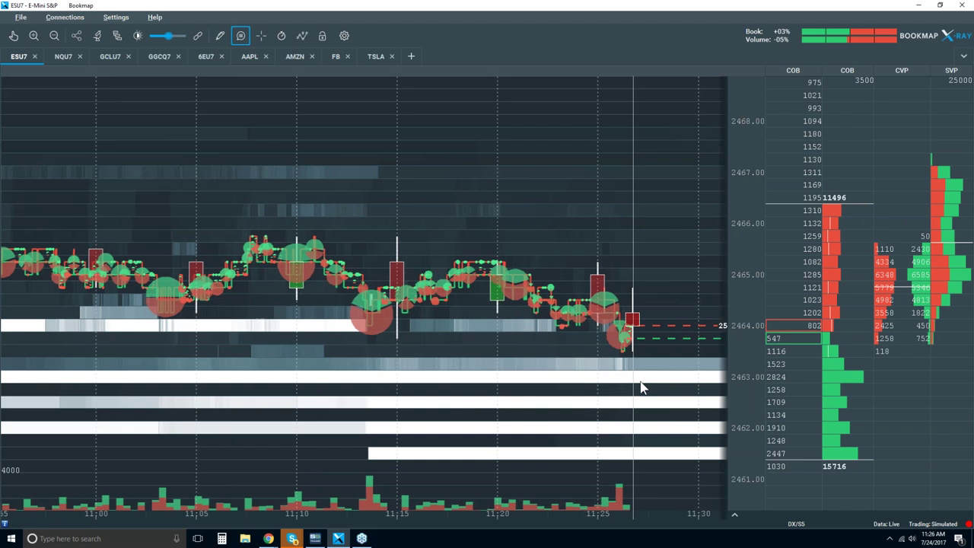
# - Inspect the volume dots from 11:25 to 11:27 on a one-minute scale and compare them with the five-minute view
pyautogui.scroll(3, 600, 272)
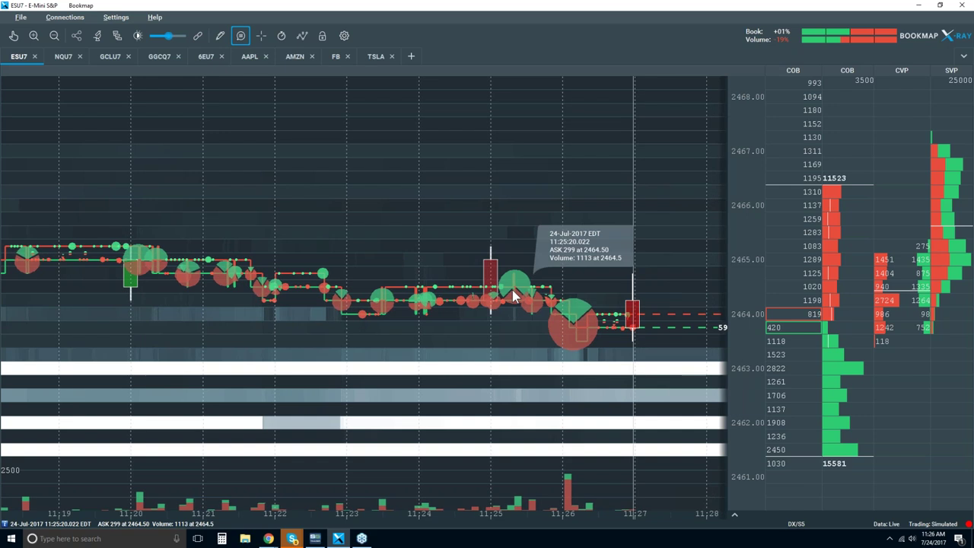
pyautogui.scroll(-3, 512, 290)
pyautogui.scroll(-4, 511, 290)
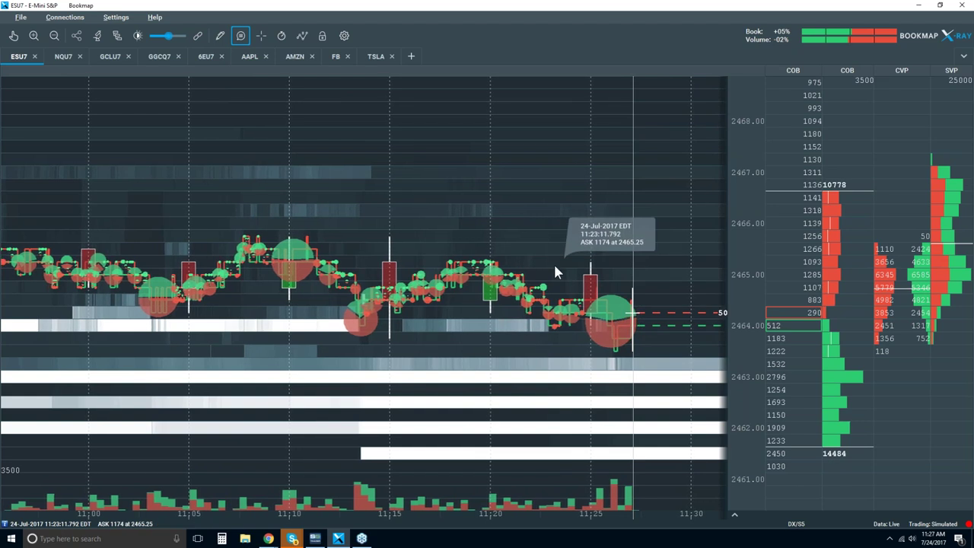
pyautogui.scroll(5, 539, 335)
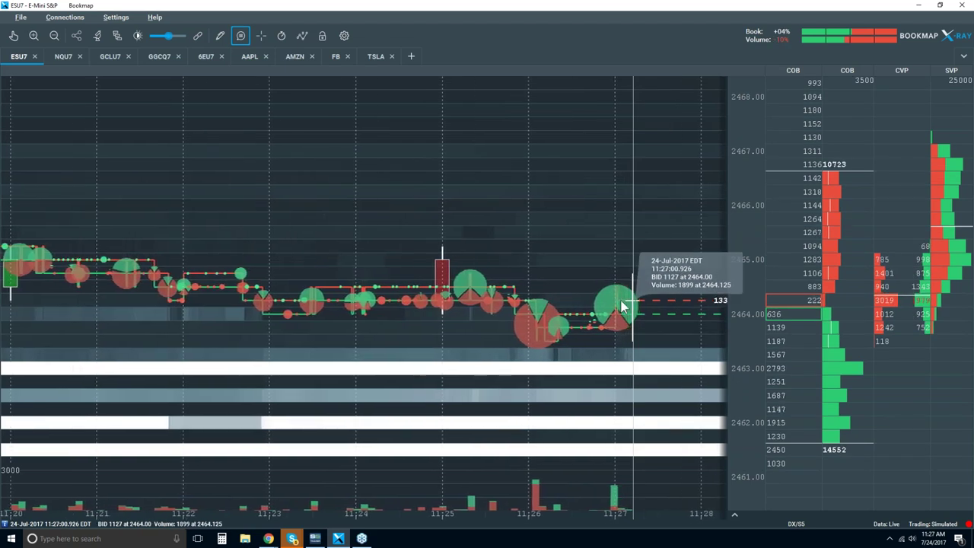
# - Compare the 11:26 and 11:27 volume dots across two-minute and thirty-second scales above the liquidity bands near 2463.00
pyautogui.scroll(-1, 621, 306)
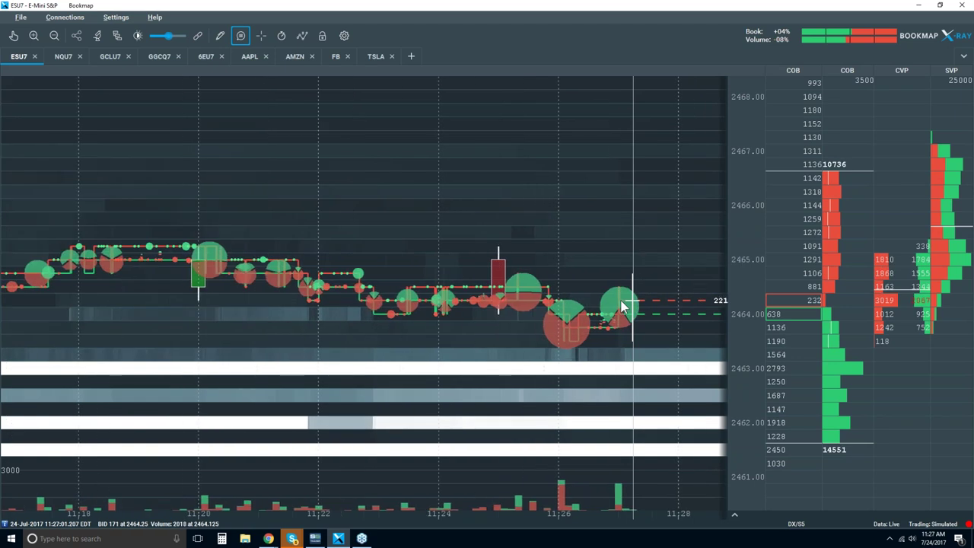
pyautogui.scroll(-2, 622, 306)
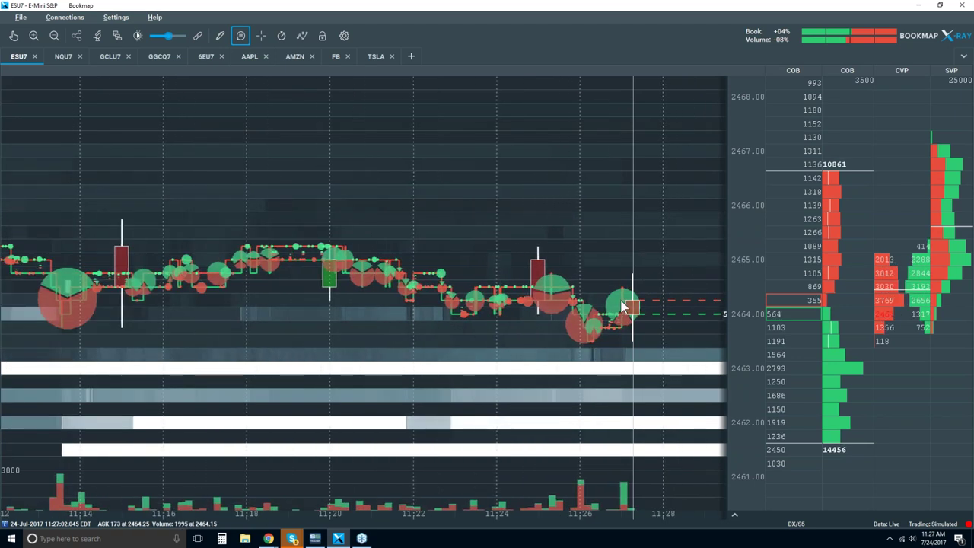
pyautogui.moveTo(586, 328)
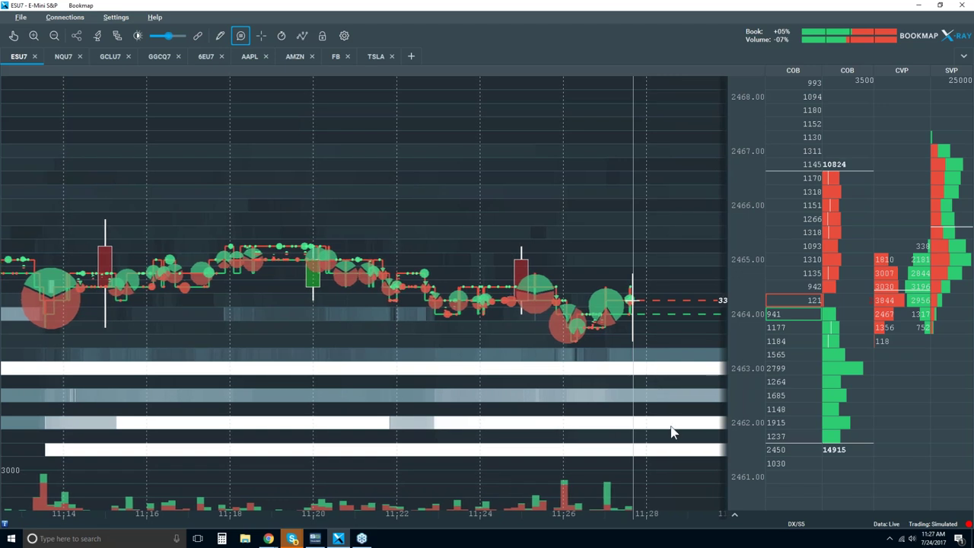
pyautogui.scroll(5, 613, 265)
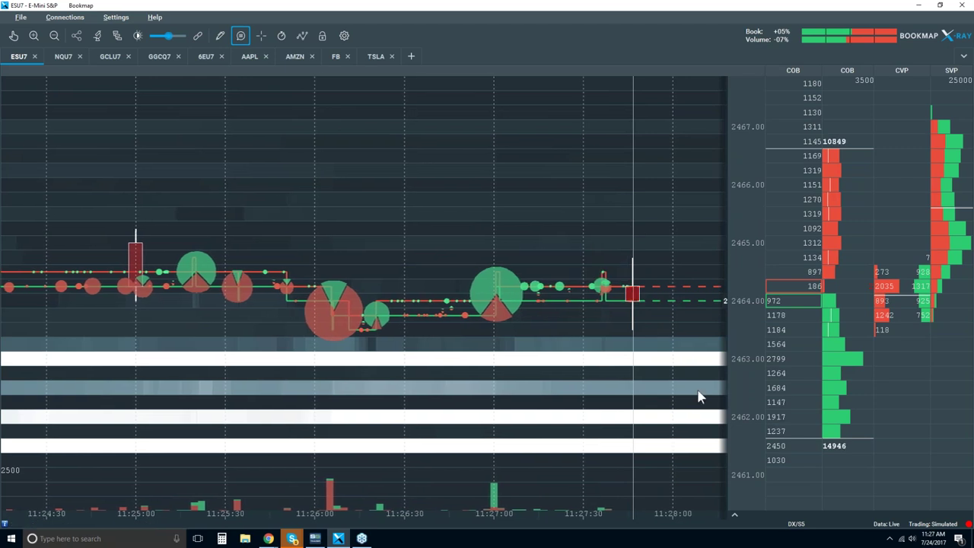
# - Examine the short liquidity band at 2463.75 just before 11:28 and the surrounding trades on thirty-second to two-minute scales
pyautogui.scroll(-4, 682, 361)
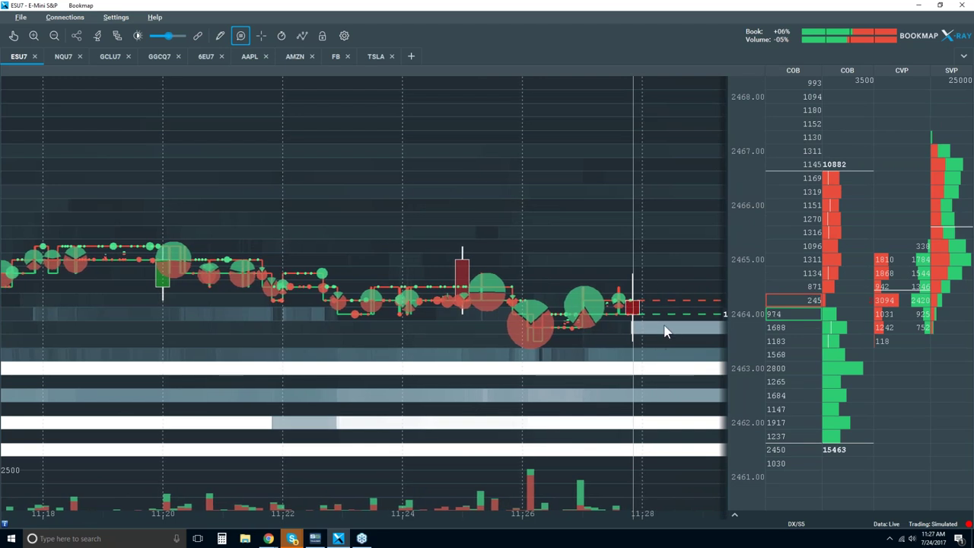
pyautogui.scroll(4, 652, 266)
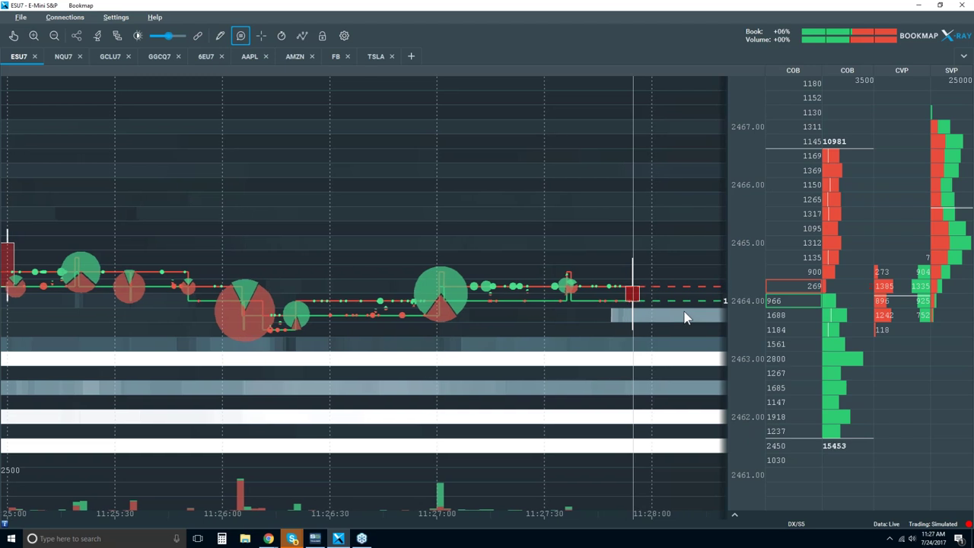
pyautogui.scroll(-2, 671, 317)
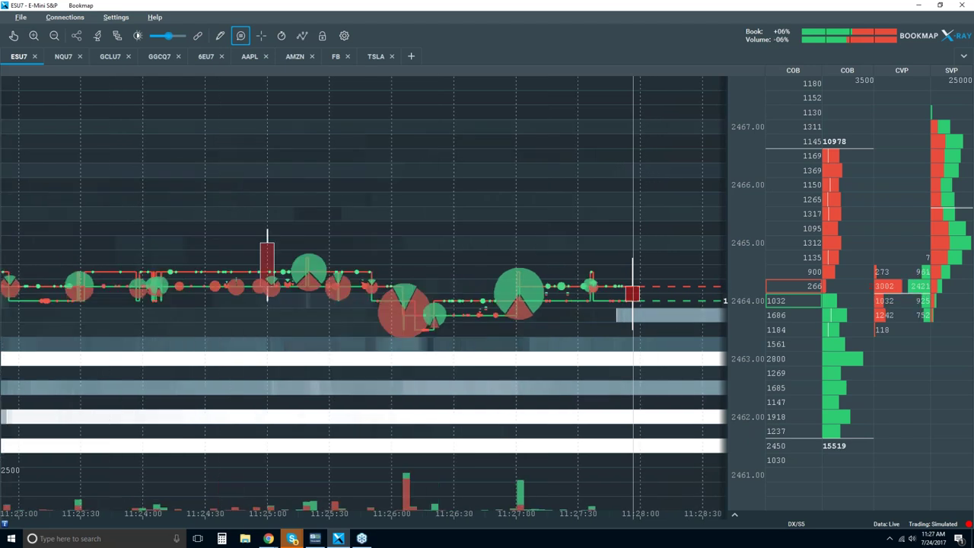
pyautogui.scroll(-3, 632, 297)
pyautogui.scroll(-1, 632, 300)
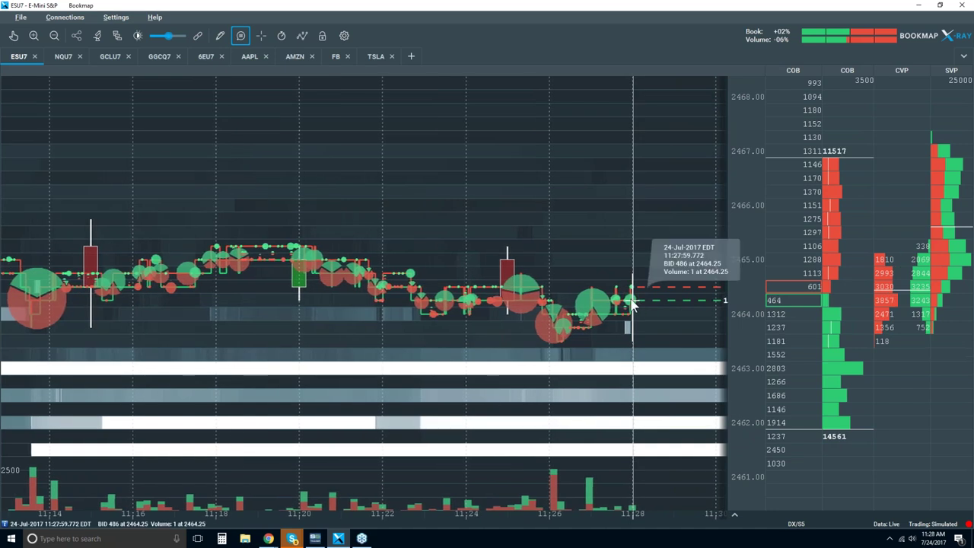
pyautogui.scroll(-2, 633, 300)
pyautogui.scroll(3, 607, 279)
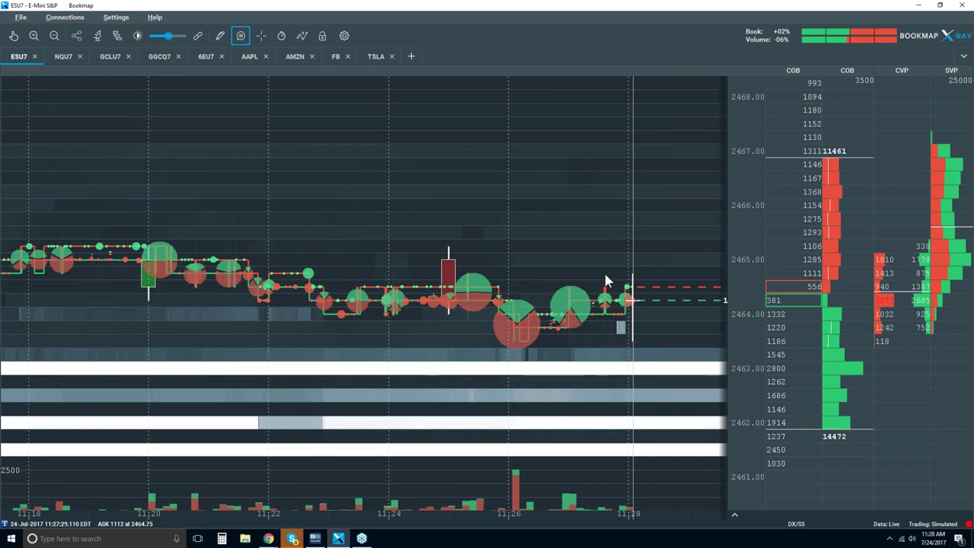
pyautogui.scroll(-1, 606, 280)
pyautogui.scroll(-2, 604, 279)
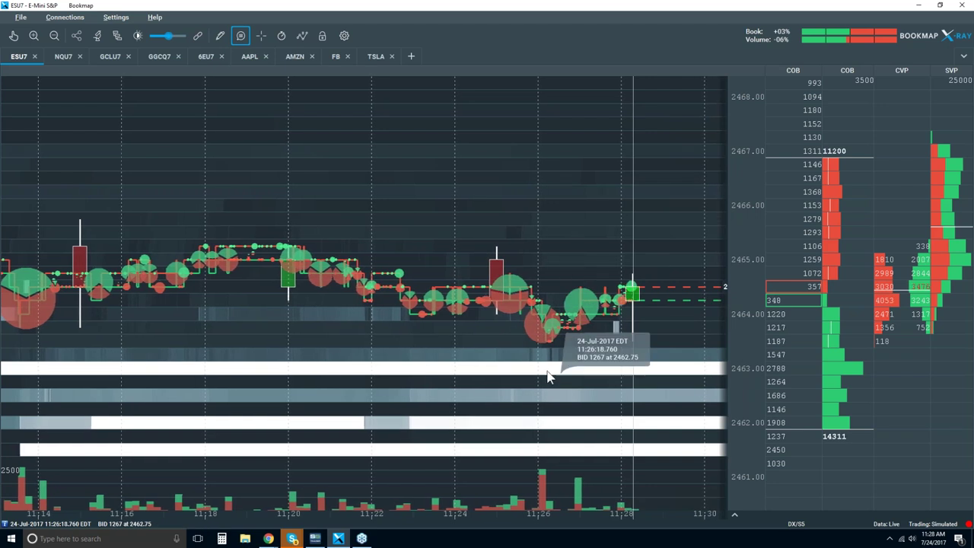
# - Show the Indicators on the chart and inspect their numbers around the large volume dot near 11:26
pyautogui.click(302, 37)
pyautogui.click(321, 169)
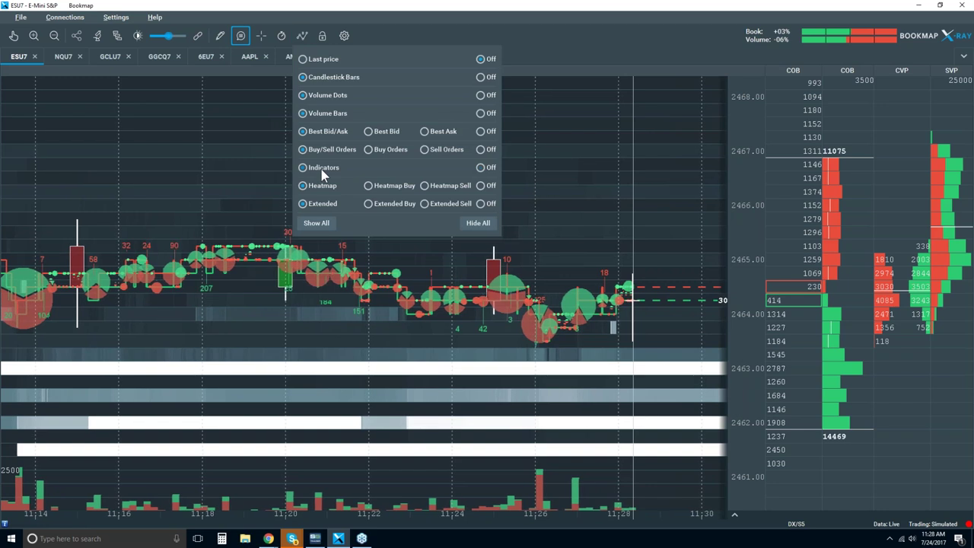
pyautogui.click(526, 141)
pyautogui.scroll(-2, 525, 141)
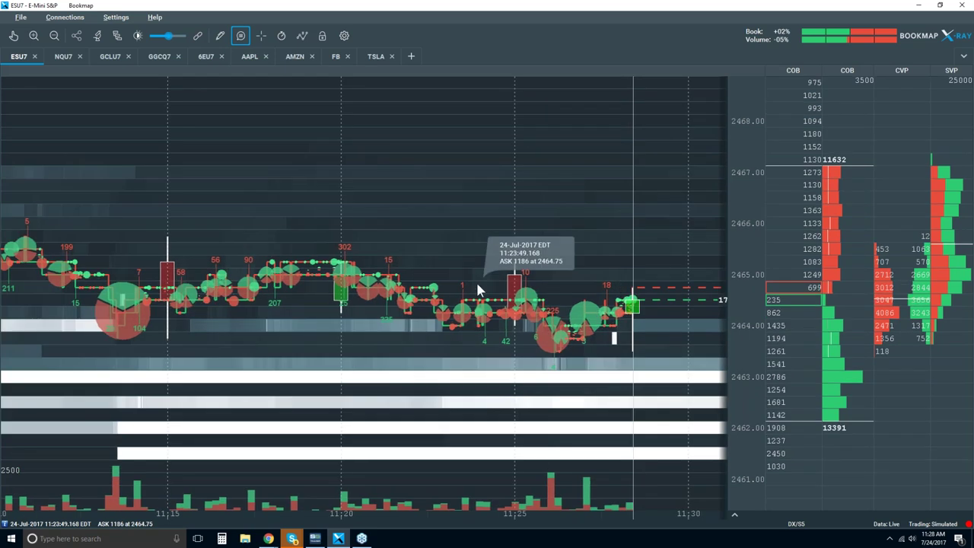
pyautogui.scroll(3, 554, 255)
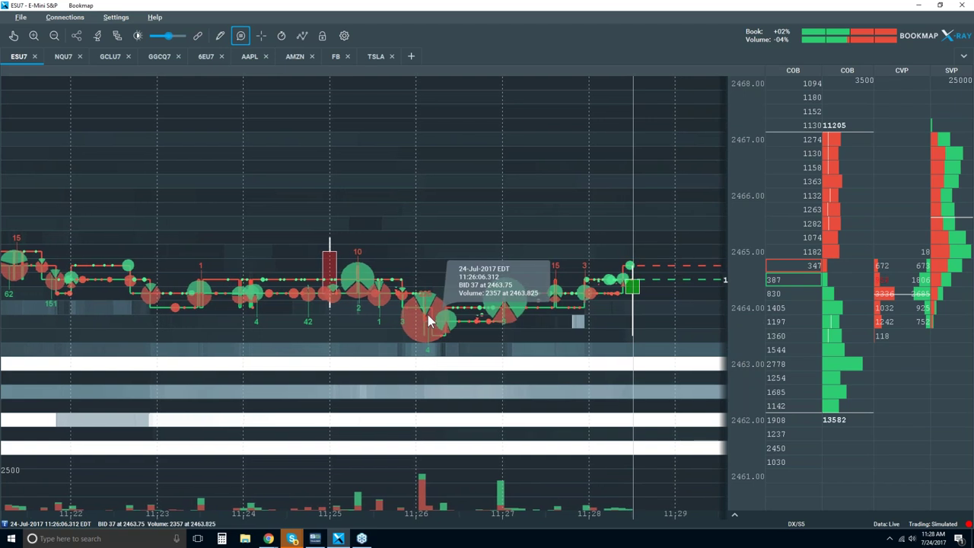
pyautogui.scroll(-2, 460, 228)
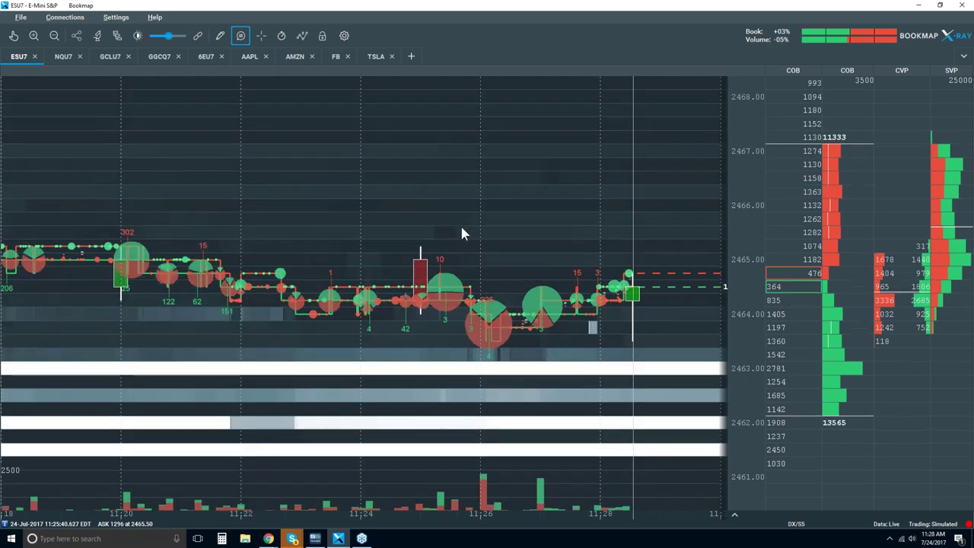
pyautogui.scroll(-2, 462, 232)
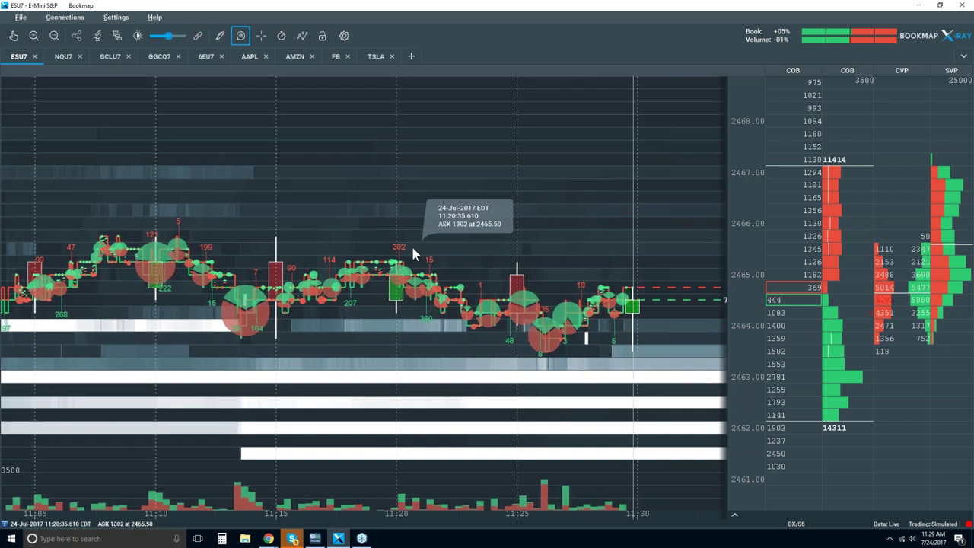
# - Review the volume dots and indicator numbers since 10:00 on a fifteen-minute scale and compare them with trading since 11:00
pyautogui.scroll(-5, 363, 275)
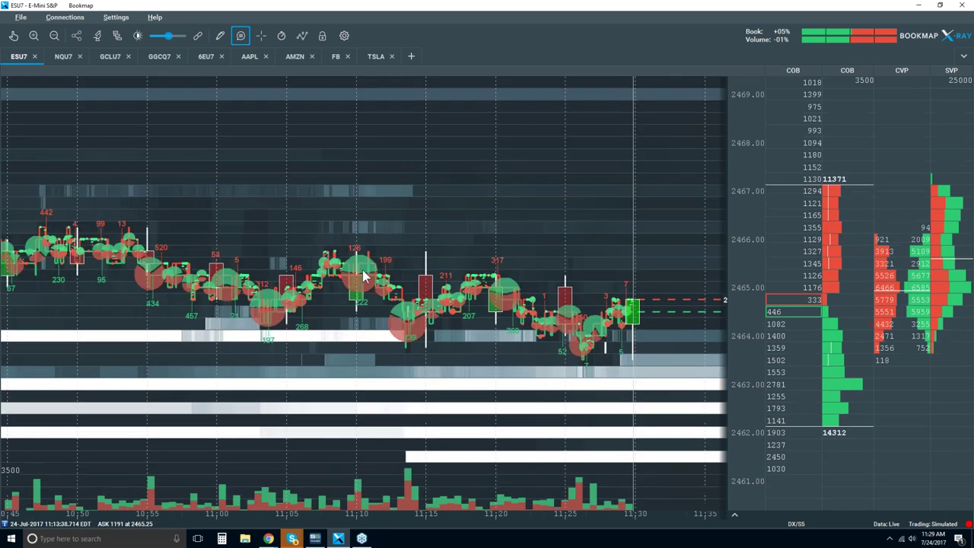
pyautogui.scroll(1, 363, 275)
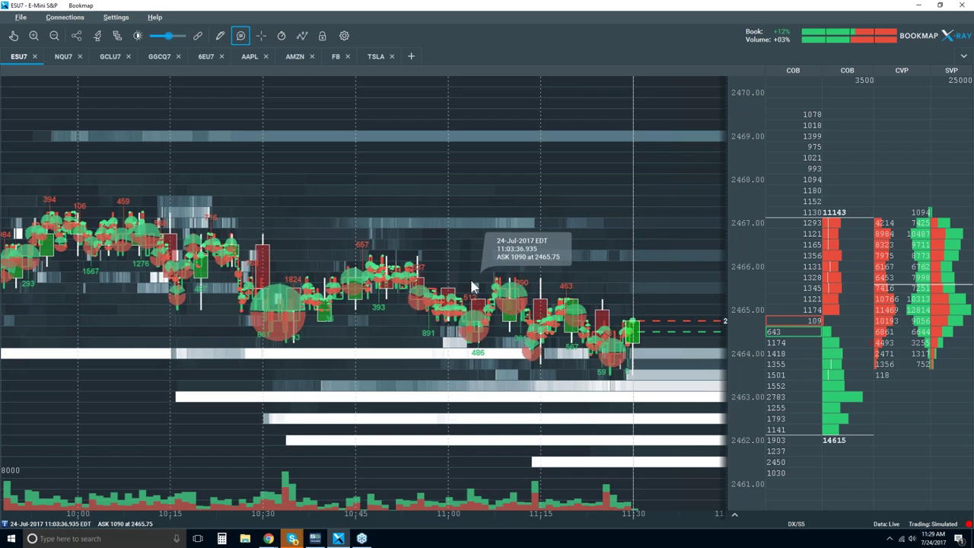
pyautogui.scroll(2, 487, 277)
pyautogui.scroll(1, 356, 318)
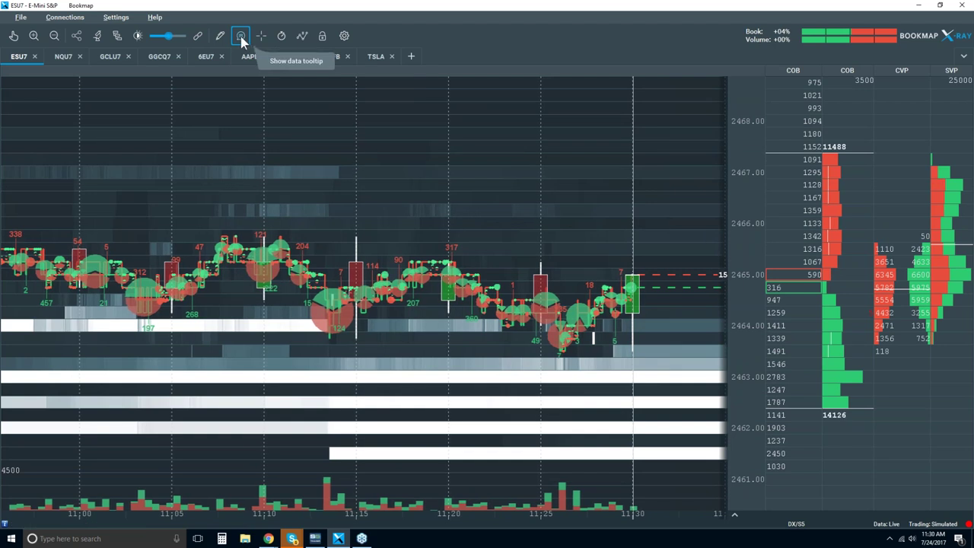
# - Hide the Candlestick Bars so only the volume dots, indicators and heatmap overlay the price since about 10:50
pyautogui.click(302, 35)
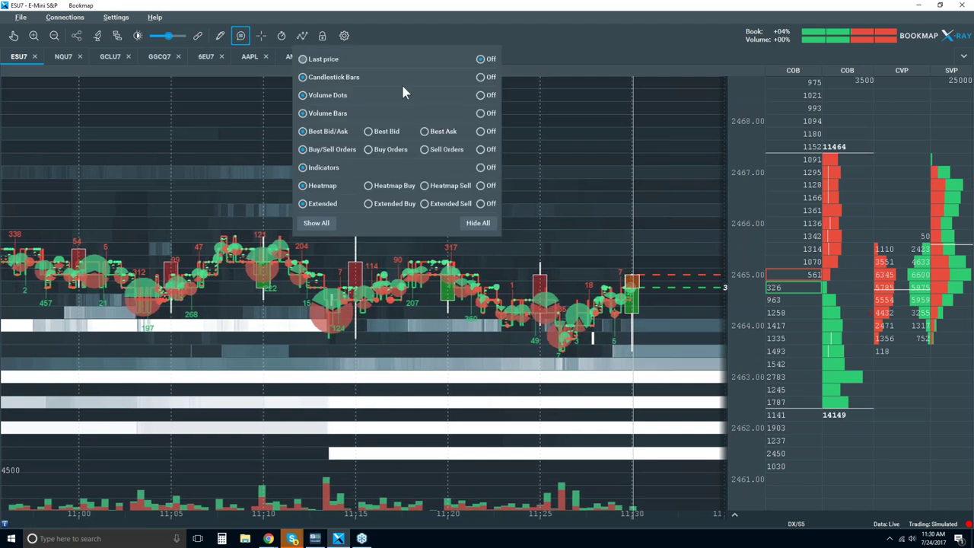
pyautogui.click(485, 79)
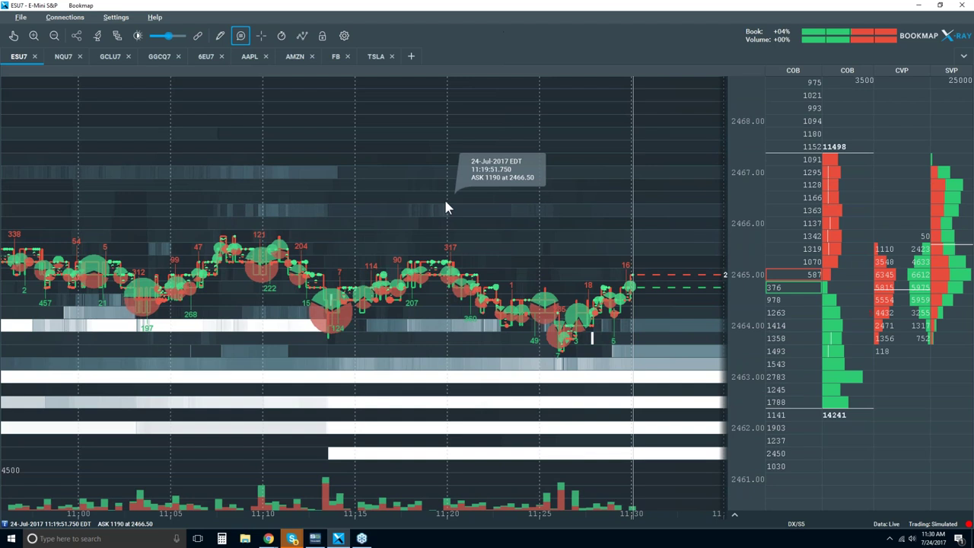
pyautogui.scroll(-1, 445, 202)
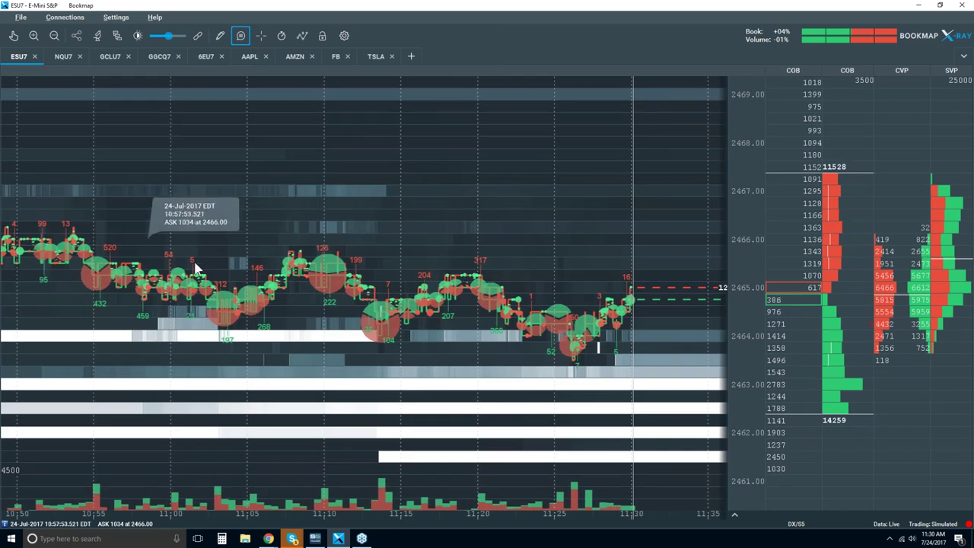
# - Break down the volume dots around 11:03 to a ten-second scale and compare them with the fifteen-minute view
pyautogui.scroll(5, 236, 304)
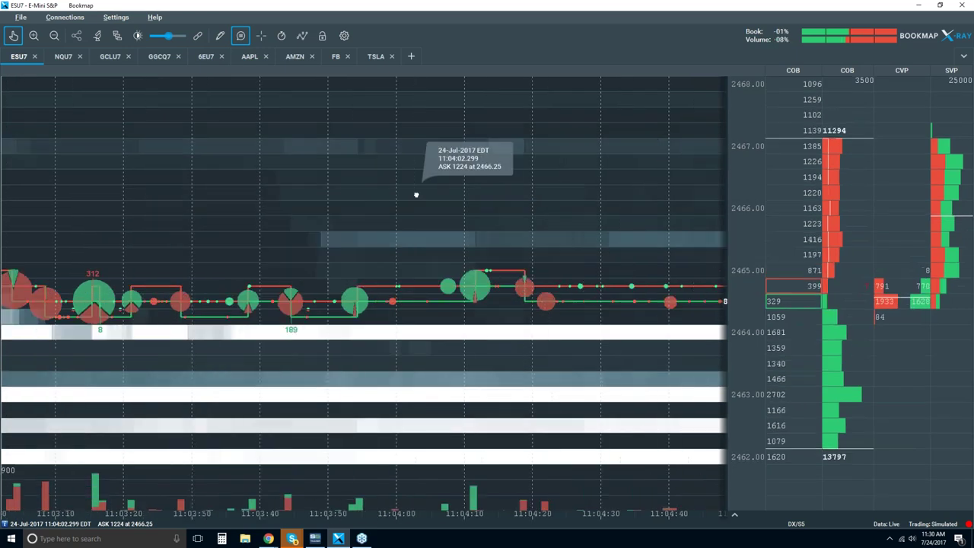
pyautogui.scroll(-3, 508, 202)
pyautogui.scroll(-6, 508, 202)
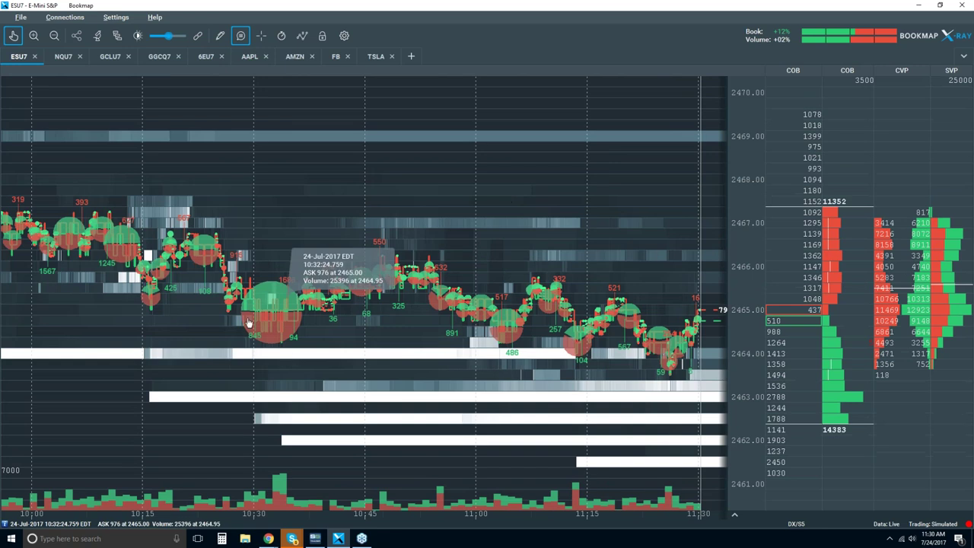
# - Break down the large 10:32 volume dot and inspect the individual trades and liquidity from 10:30 to 10:35
pyautogui.scroll(7, 259, 304)
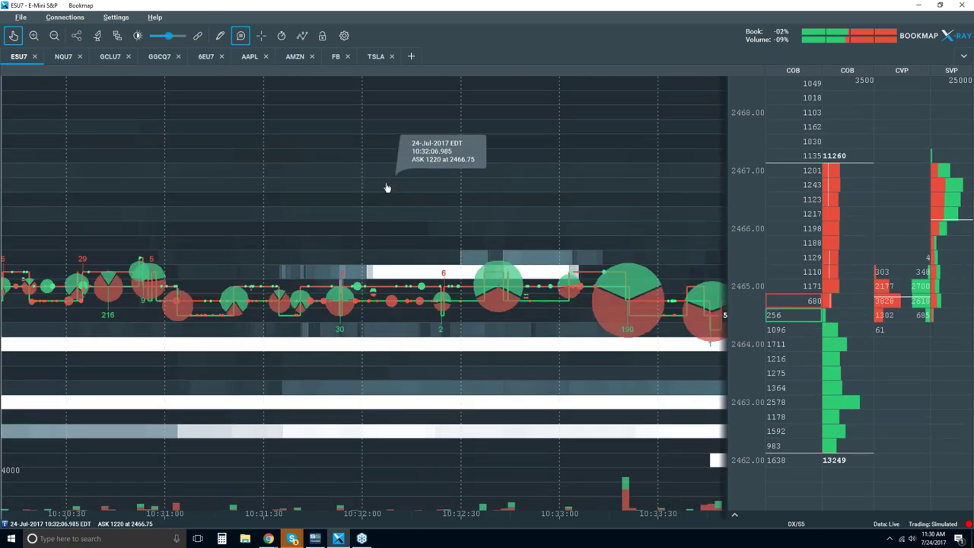
pyautogui.moveTo(648, 240); pyautogui.dragTo(506, 226)
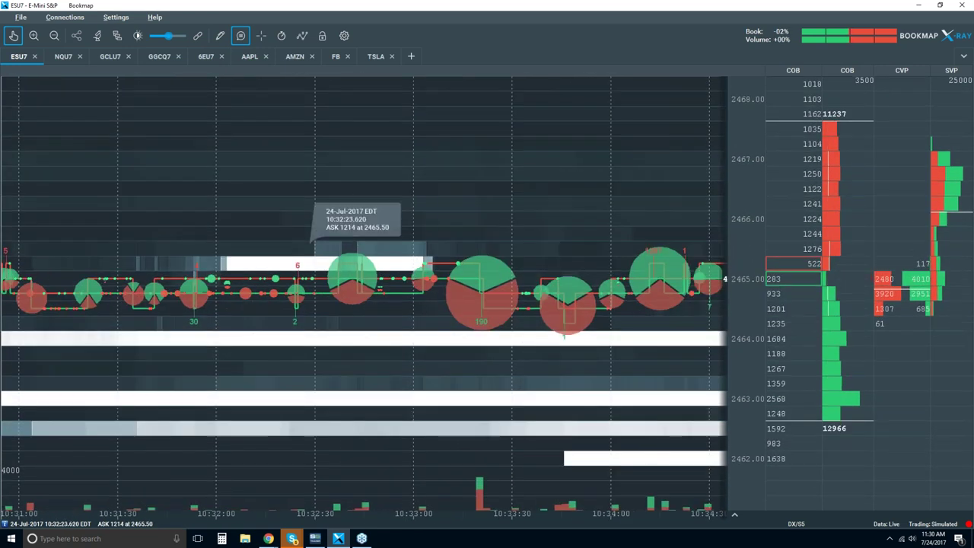
pyautogui.moveTo(308, 226); pyautogui.dragTo(455, 233)
pyautogui.scroll(-1, 519, 235)
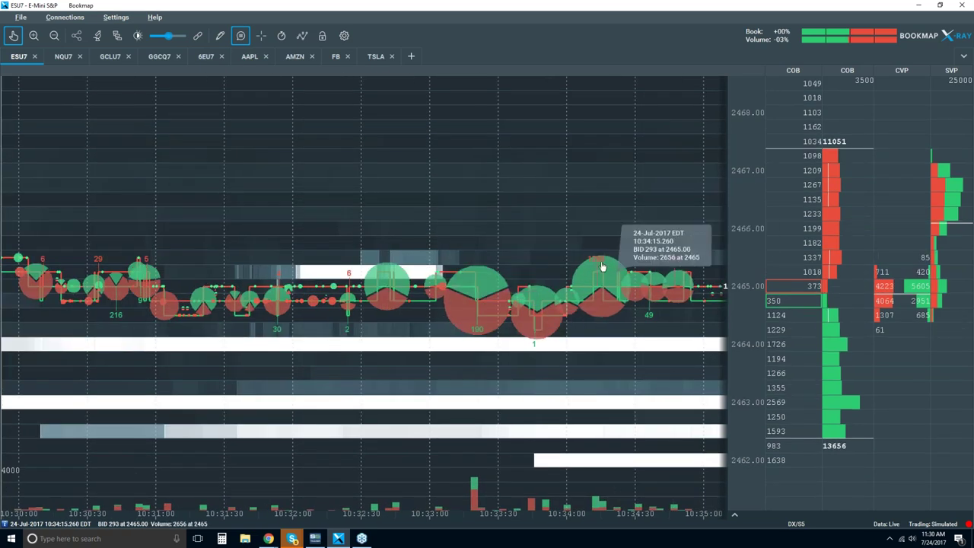
pyautogui.scroll(-5, 598, 271)
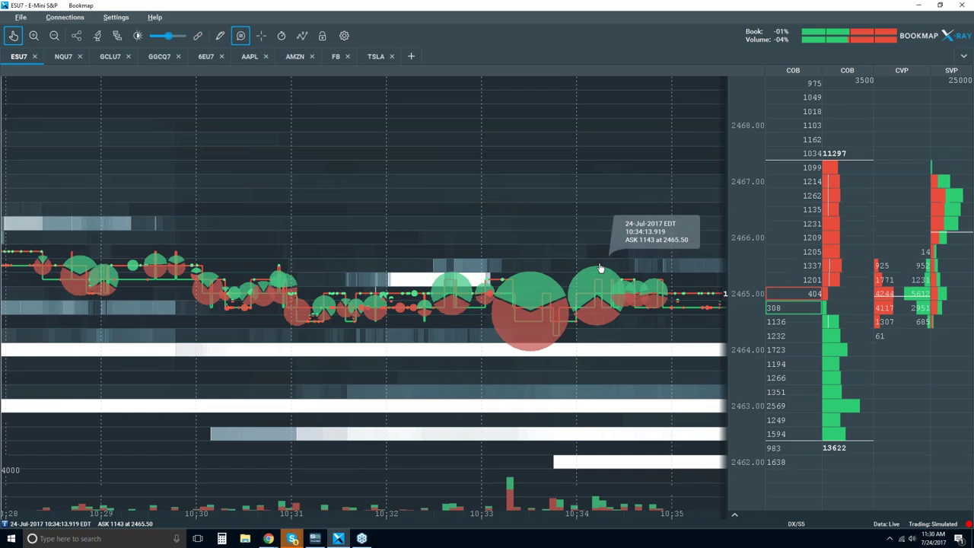
pyautogui.scroll(-5, 598, 272)
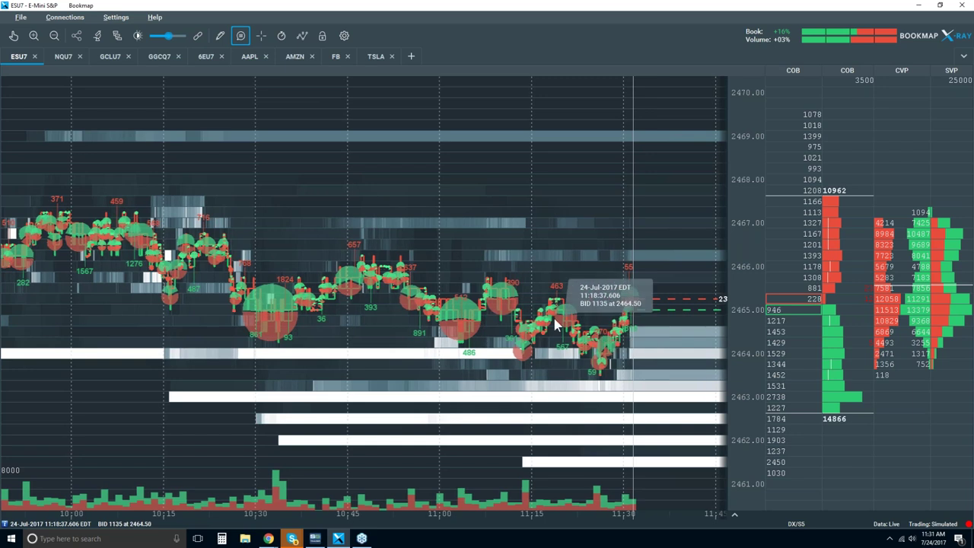
# - Turn off the data tooltip and examine the price path since 10:00 on a fifteen-minute time scale
pyautogui.click(240, 37)
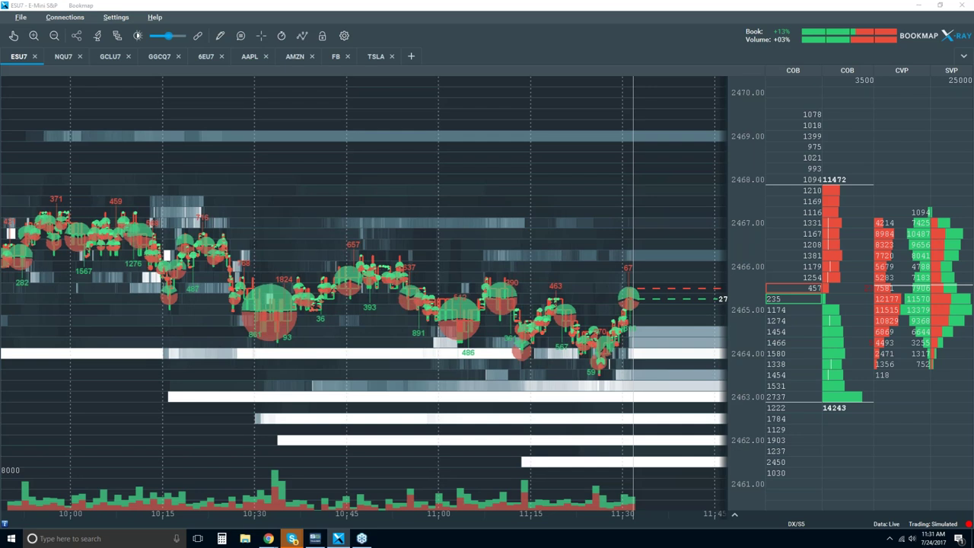
pyautogui.scroll(-1, 559, 231)
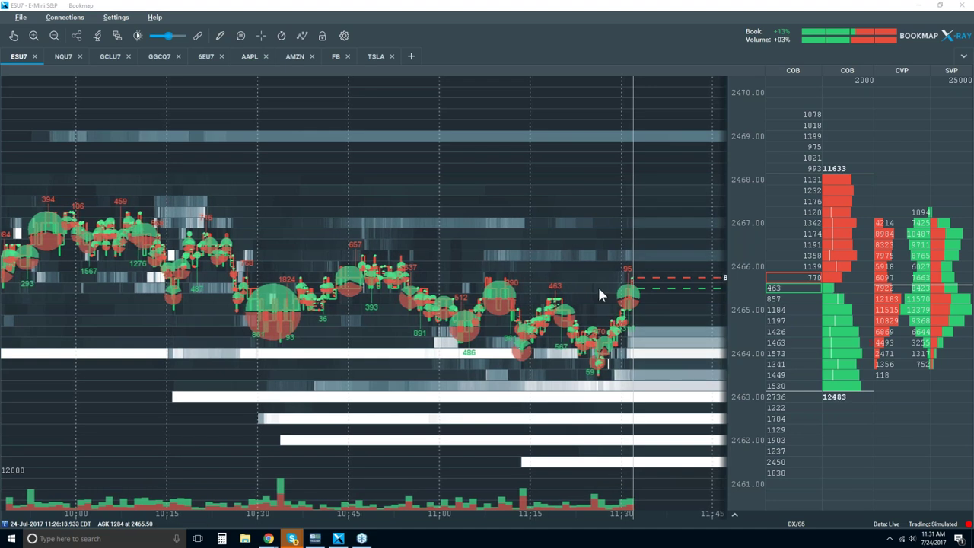
pyautogui.scroll(3, 598, 291)
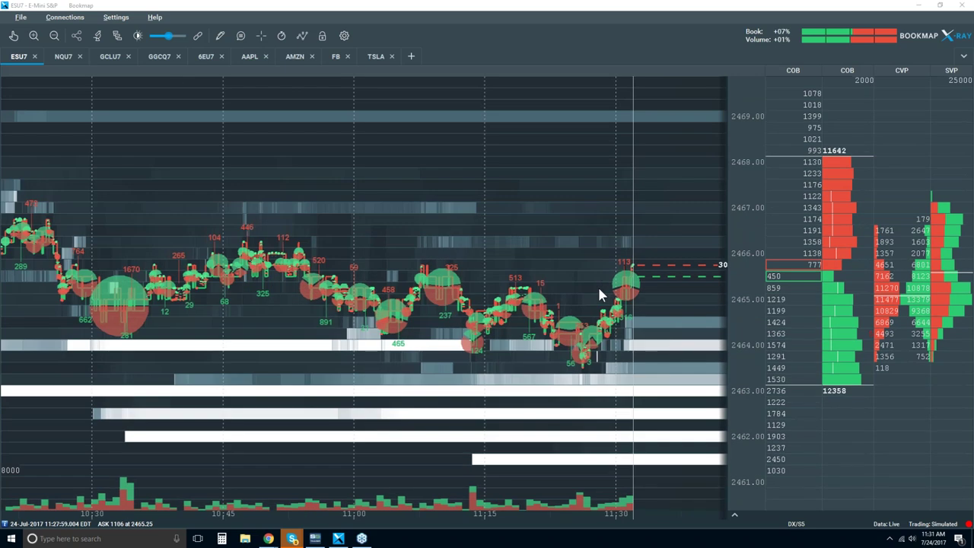
pyautogui.scroll(-3, 599, 290)
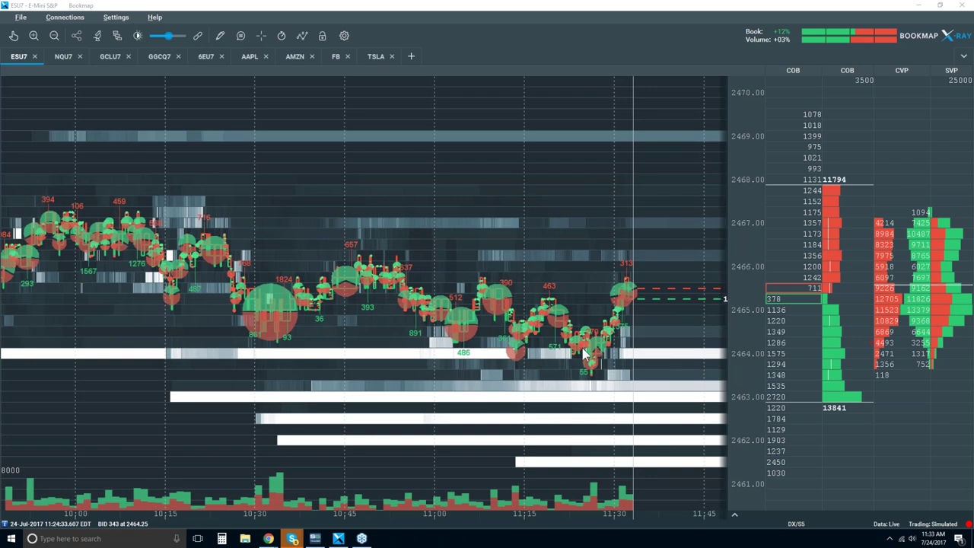
# - Draw a descending extended ray across the price highs, from about 10:10 near 2467.25 through about 10:55 near 2466.00
pyautogui.click(220, 35)
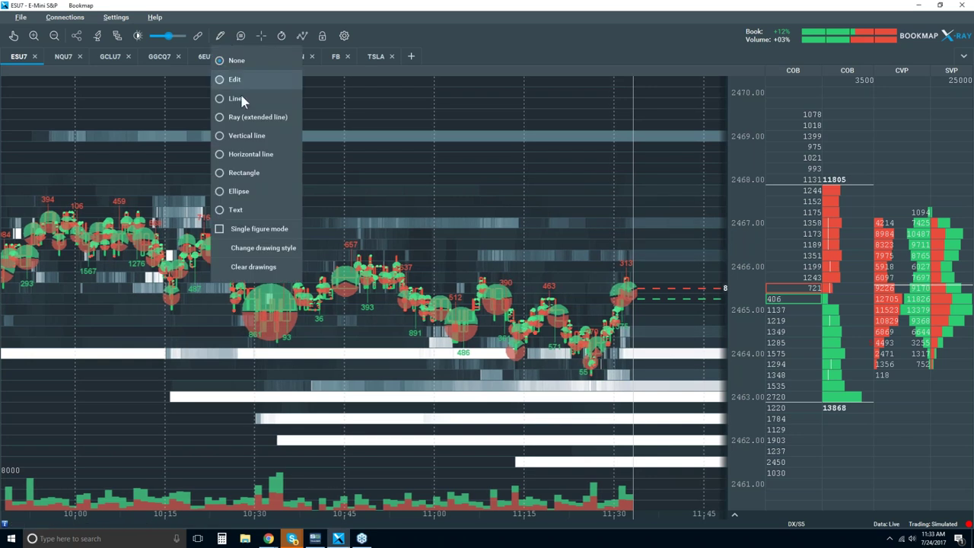
pyautogui.click(251, 116)
pyautogui.click(135, 210)
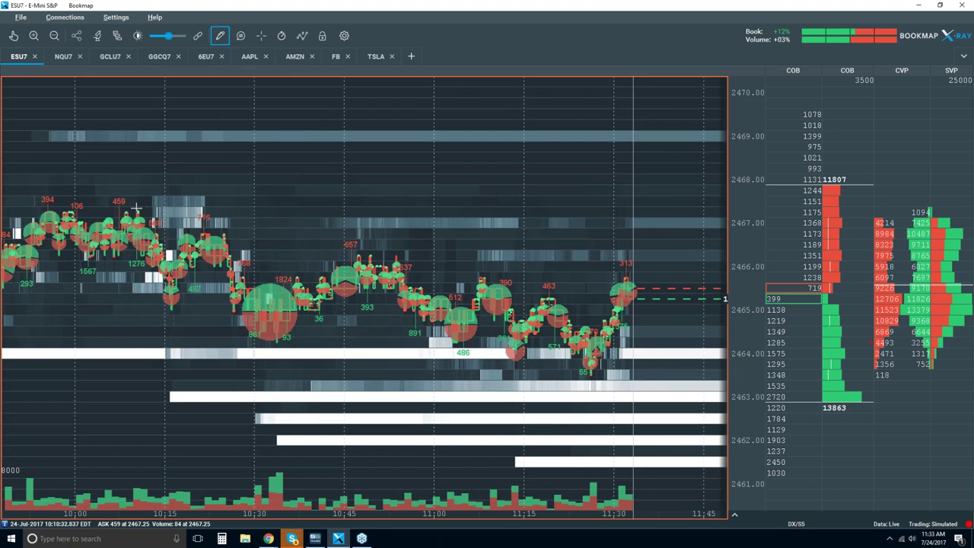
pyautogui.click(409, 261)
# - Draw a second descending extended ray under the lows, from about 10:14 near 2465.00 through about 10:50, and leave drawing mode
pyautogui.click(219, 36)
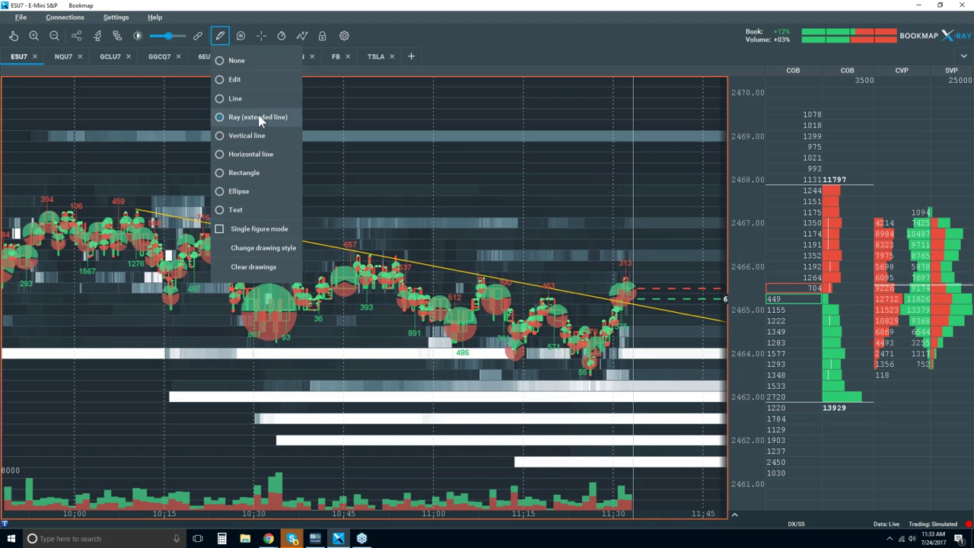
pyautogui.click(160, 307)
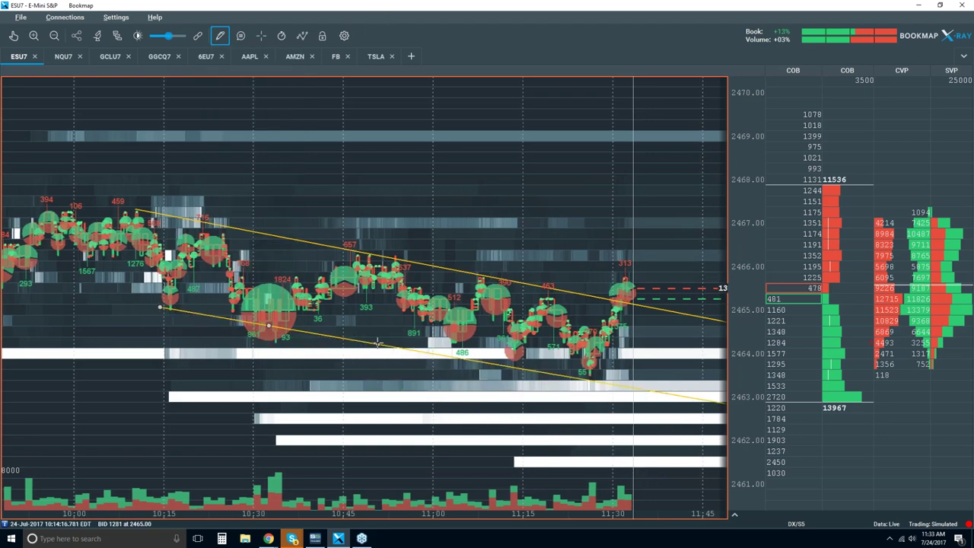
pyautogui.click(376, 344)
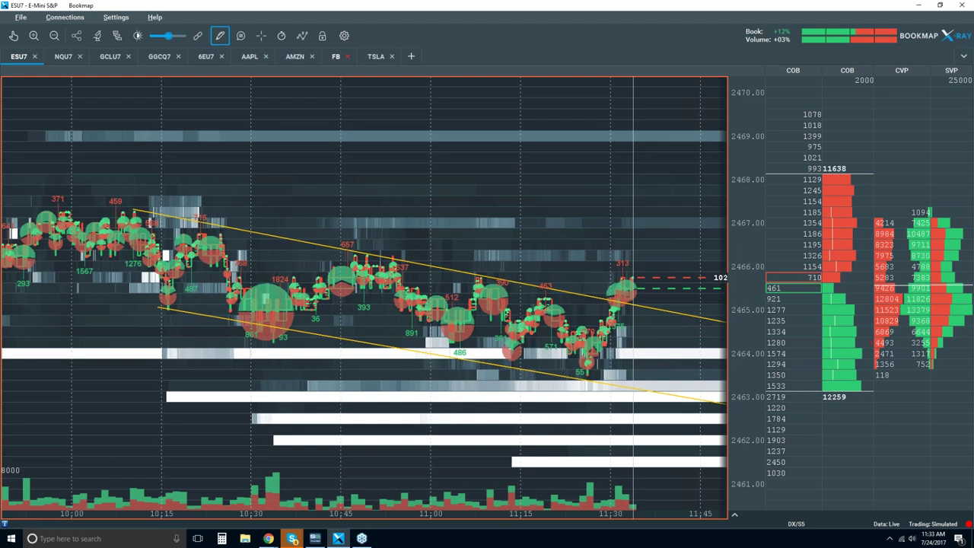
pyautogui.click(219, 36)
pyautogui.click(236, 60)
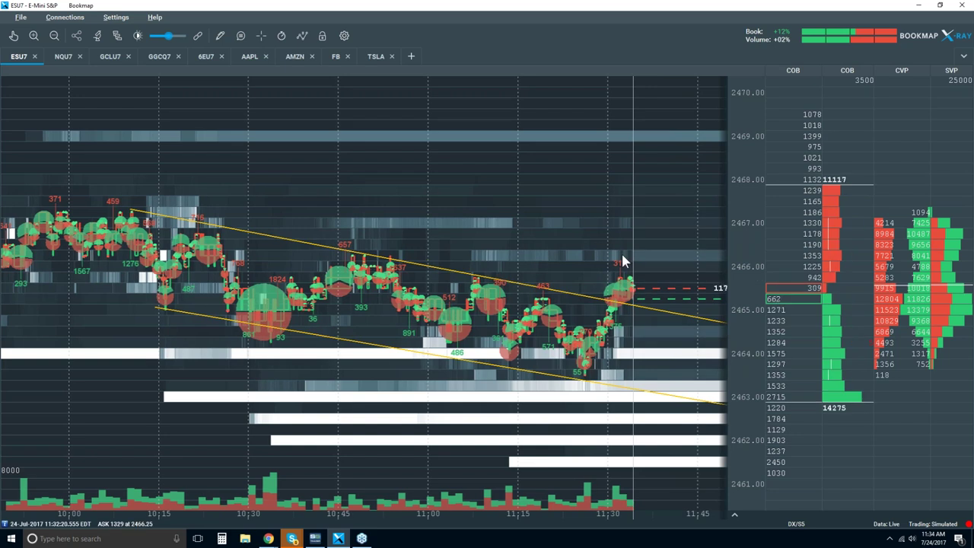
# - Retry the S5 Trader connection, and cancel the remaining login prompt
pyautogui.scroll(5, 603, 220)
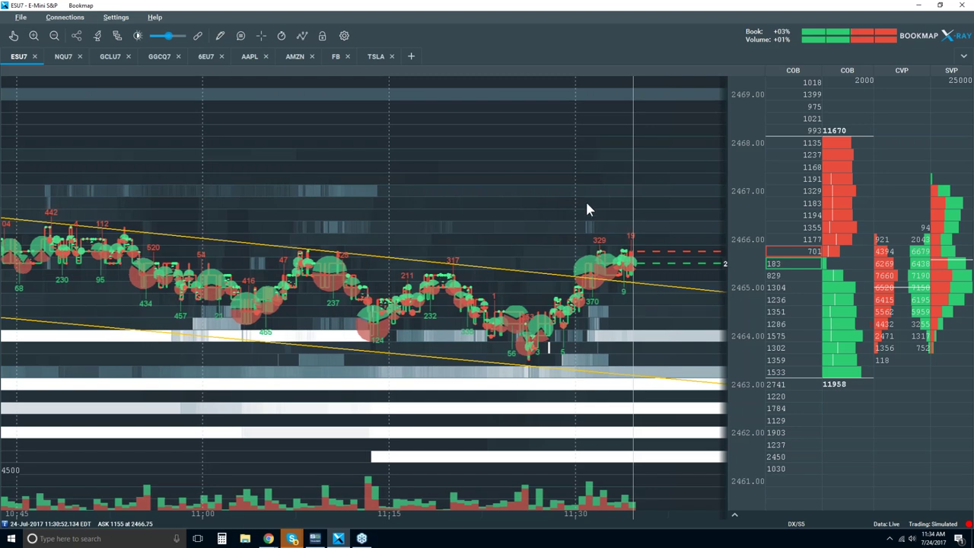
pyautogui.scroll(-3, 555, 204)
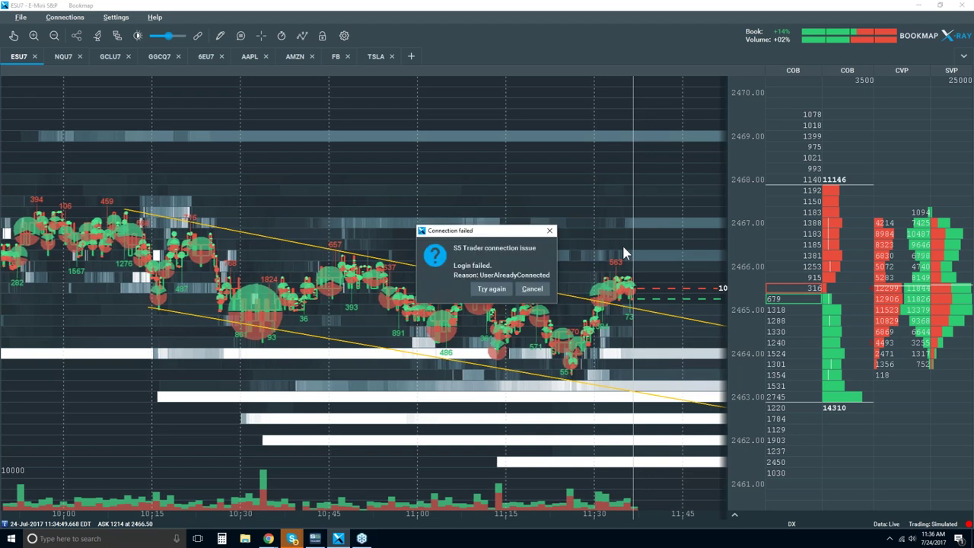
pyautogui.click(492, 289)
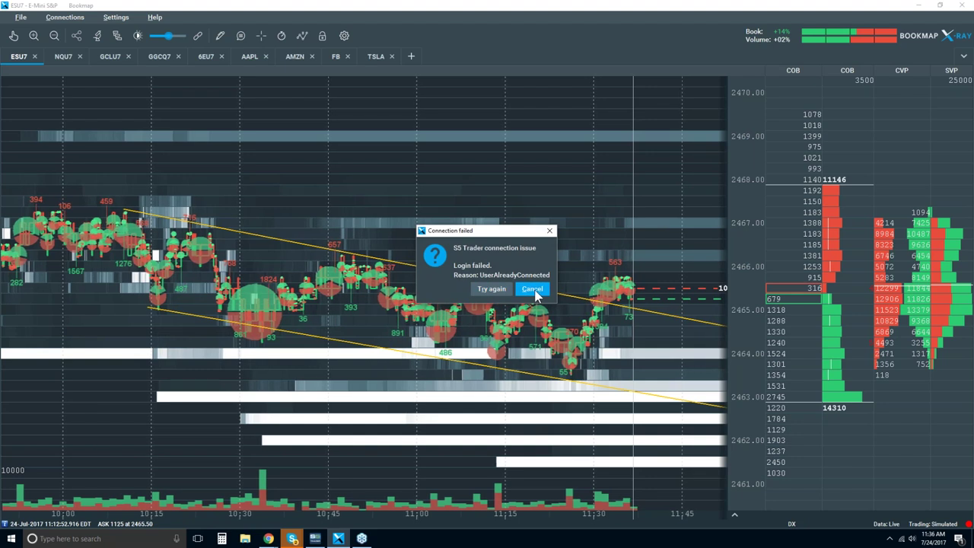
pyautogui.click(532, 289)
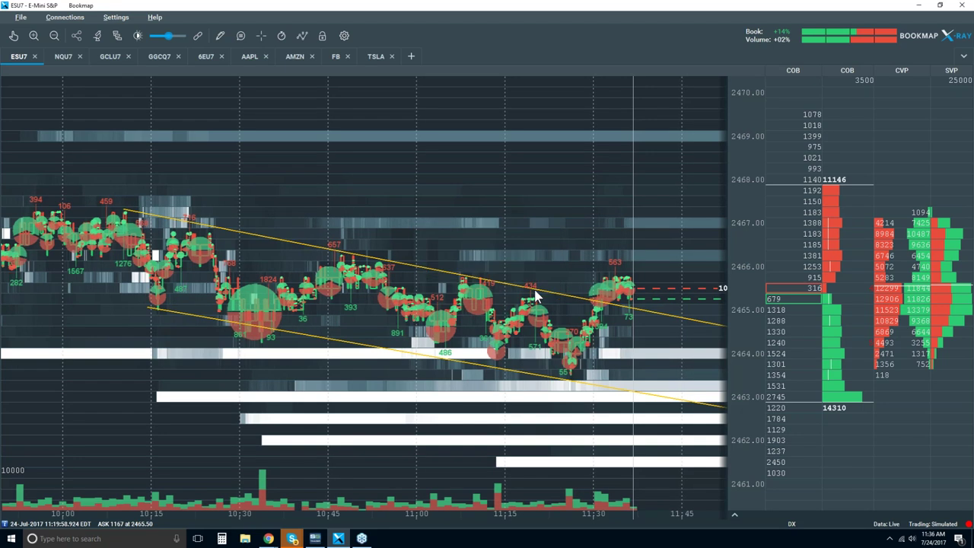
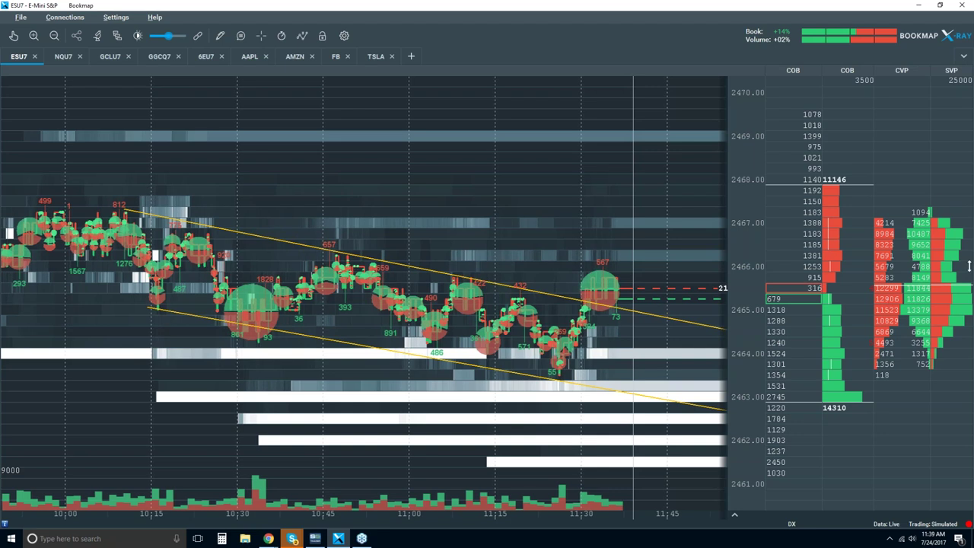
# - Review the CVP column's data options, including Chart Range Accumulated and Volume
pyautogui.rightClick(893, 178)
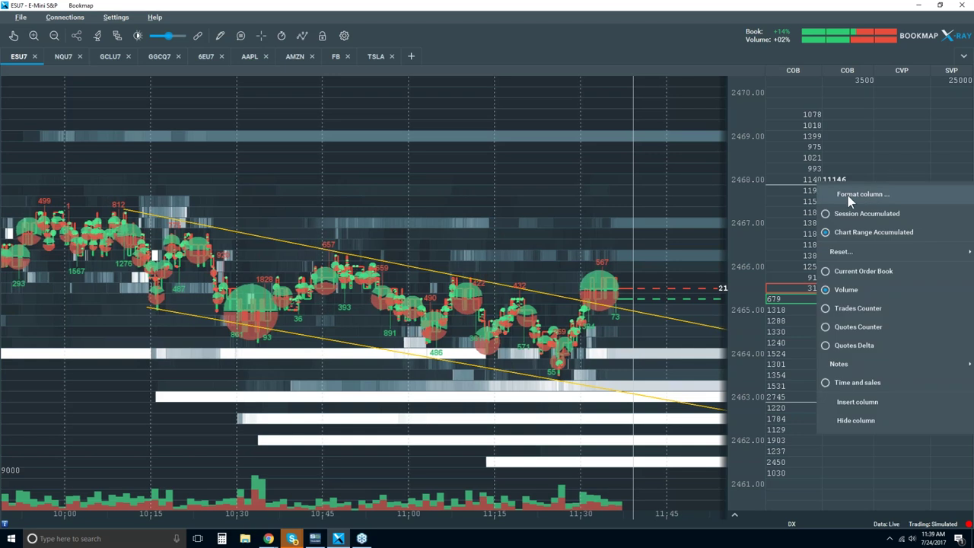
pyautogui.click(856, 233)
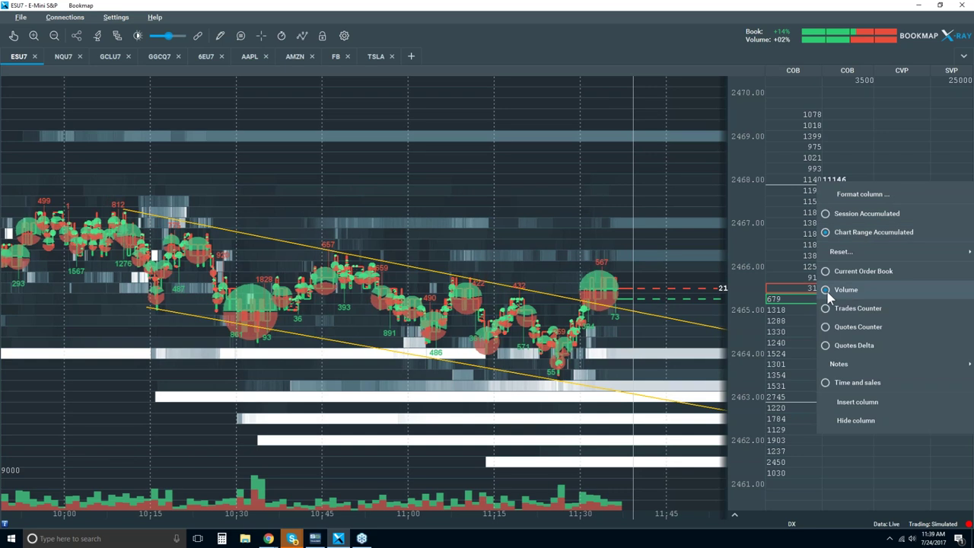
pyautogui.click(828, 291)
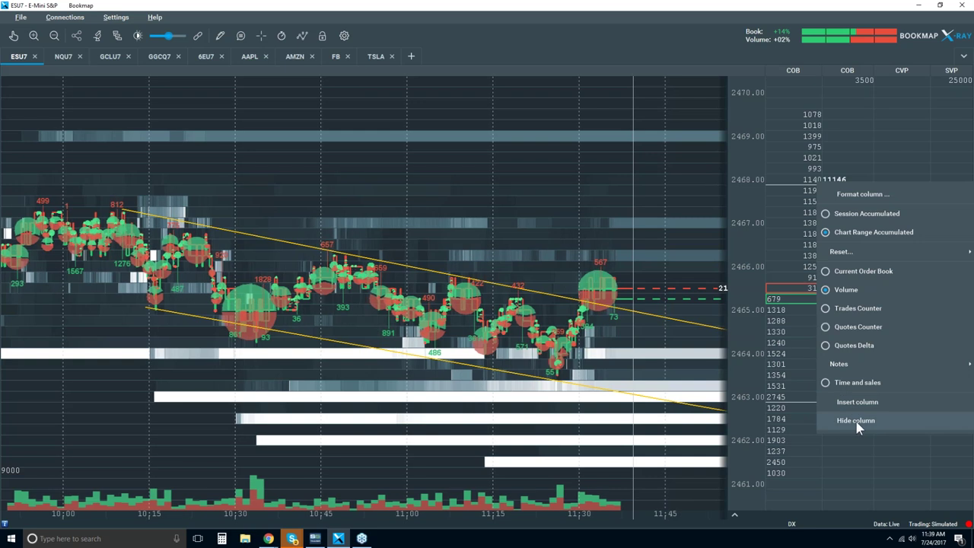
pyautogui.click(839, 293)
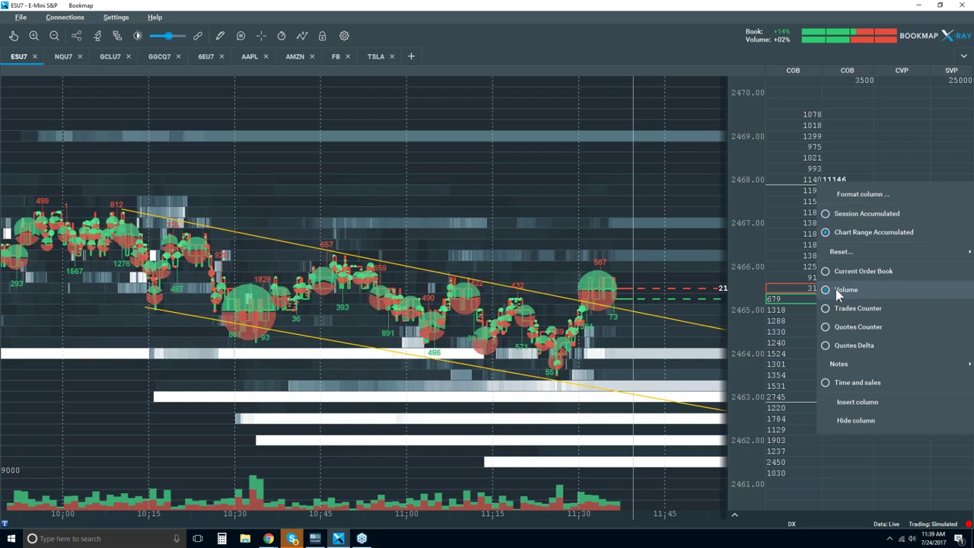
pyautogui.click(861, 236)
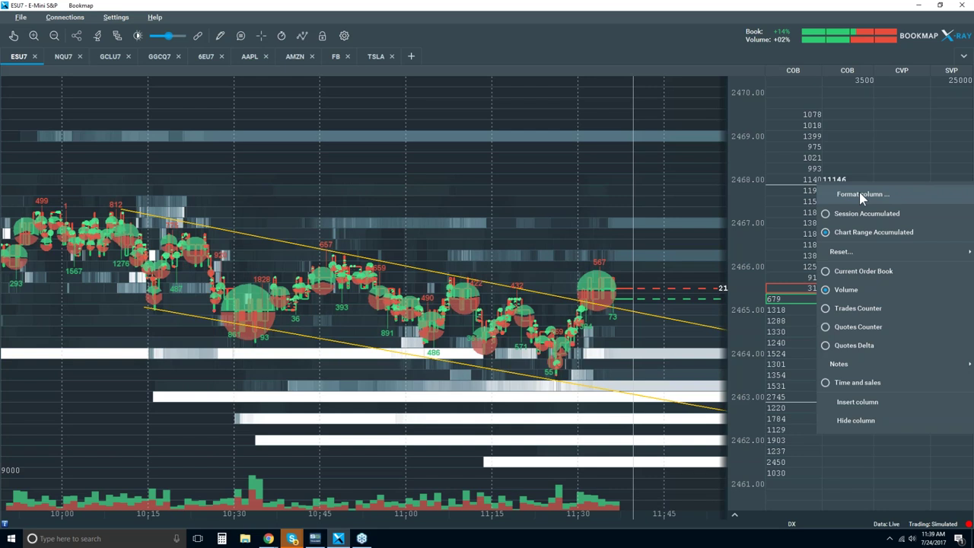
# - Try the CVP column's Bars & Numbers format without Split Display, and restore the split view
pyautogui.click(862, 195)
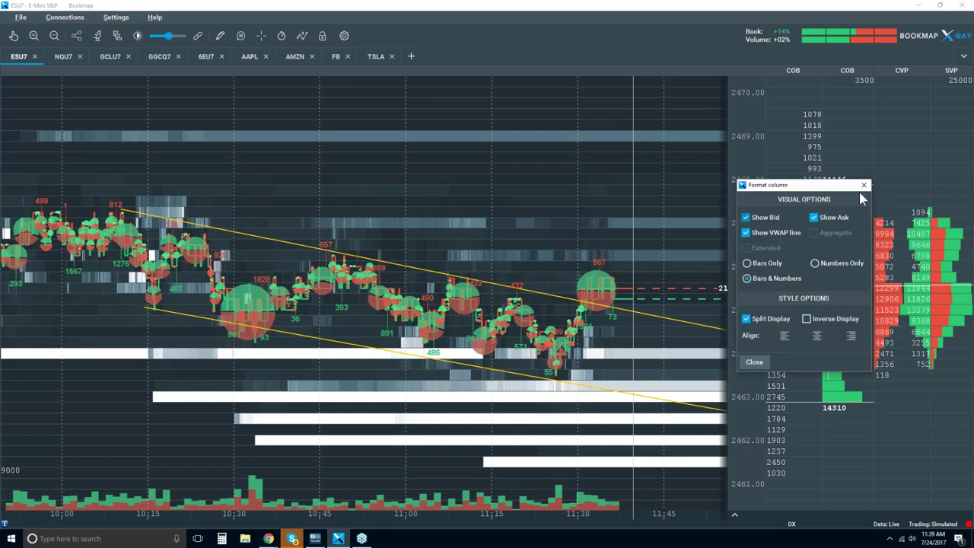
pyautogui.click(774, 280)
pyautogui.click(746, 318)
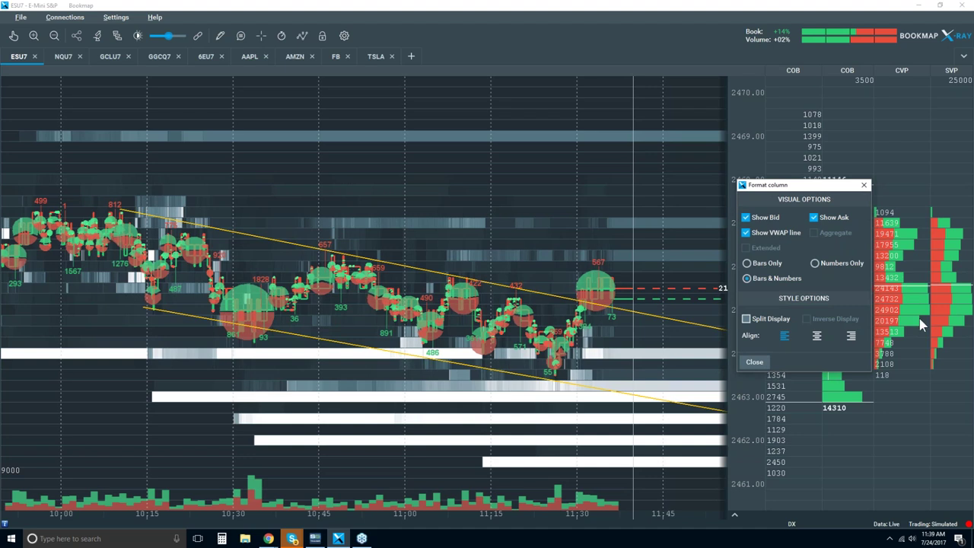
pyautogui.click(747, 319)
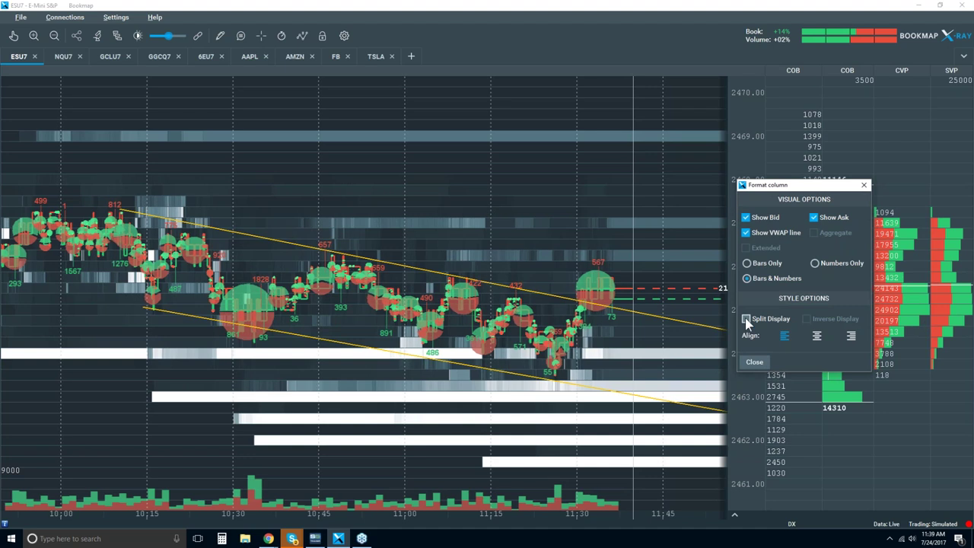
pyautogui.click(753, 362)
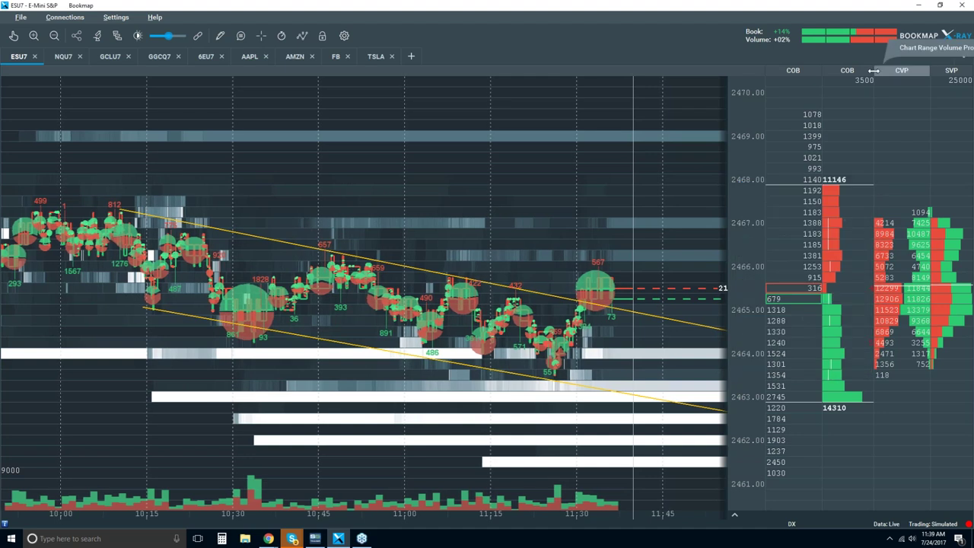
# - Widen the CVP column, check its reset options, and reset its accumulated volume with the reset-on-double-click function
pyautogui.moveTo(873, 70); pyautogui.dragTo(858, 70)
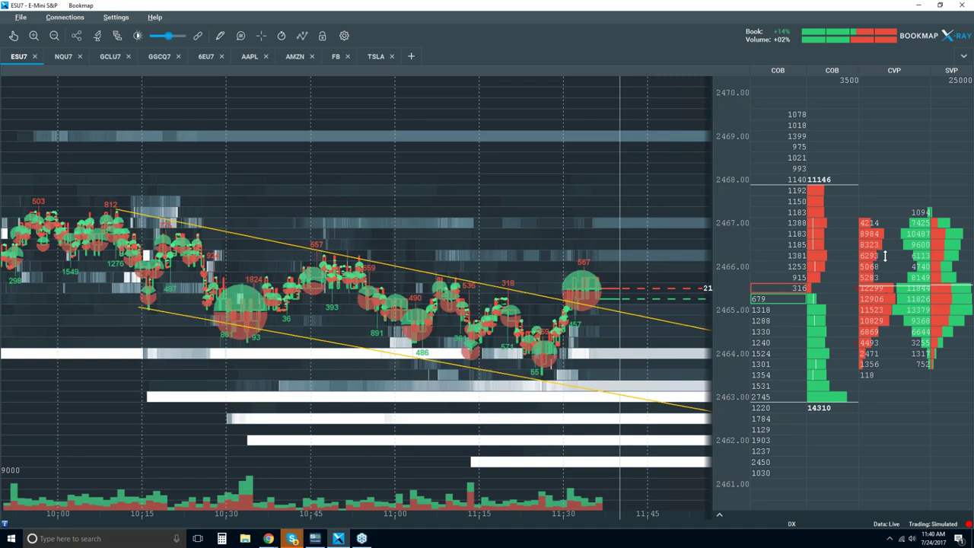
pyautogui.rightClick(885, 256)
pyautogui.moveTo(867, 331)
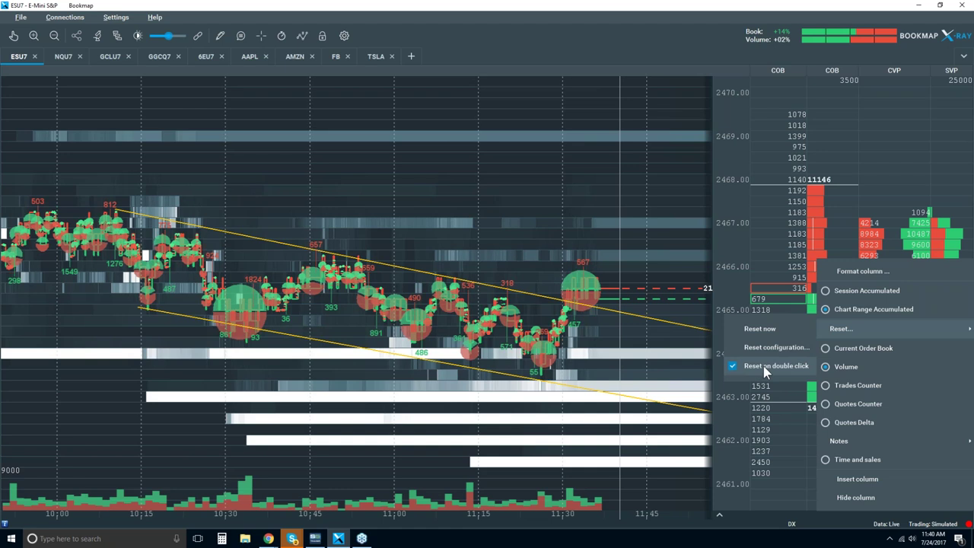
pyautogui.click(890, 205)
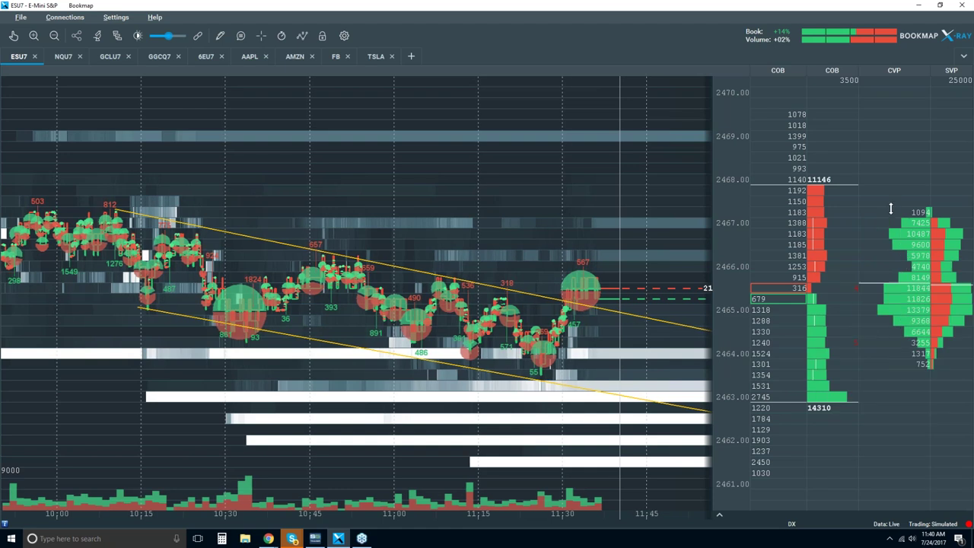
pyautogui.doubleClick(891, 207)
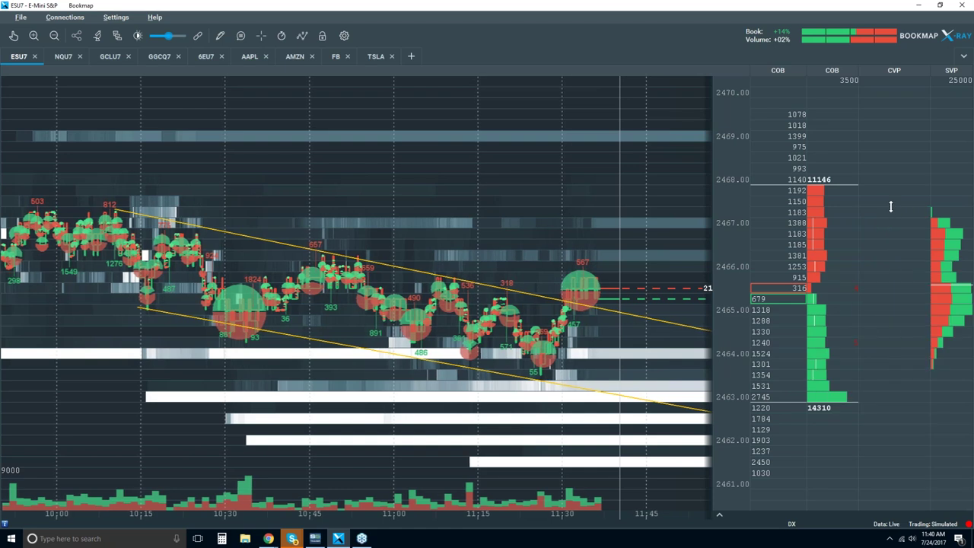
# - Restore the cleared volume profile by switching the column to Session Accumulated and back to Chart Range Accumulated
pyautogui.rightClick(891, 206)
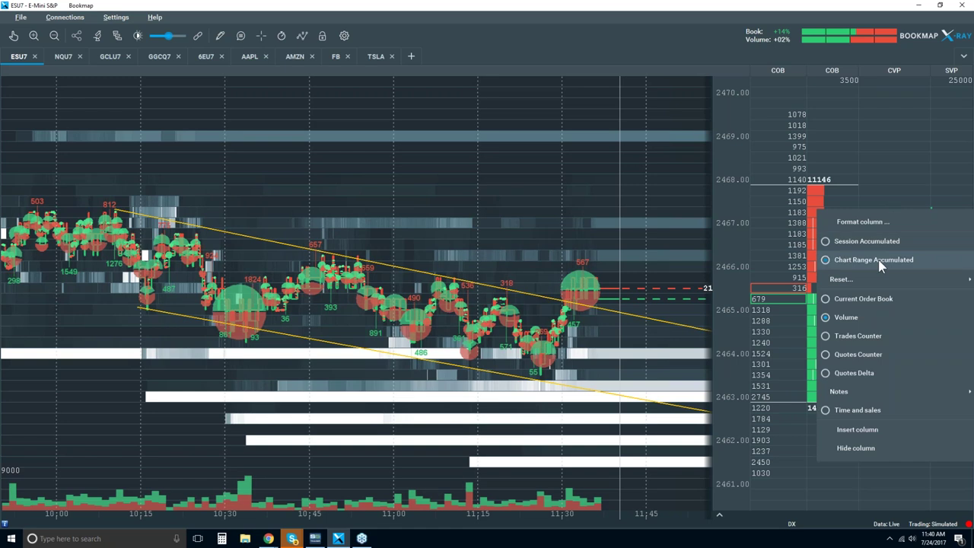
pyautogui.click(837, 241)
pyautogui.rightClick(887, 227)
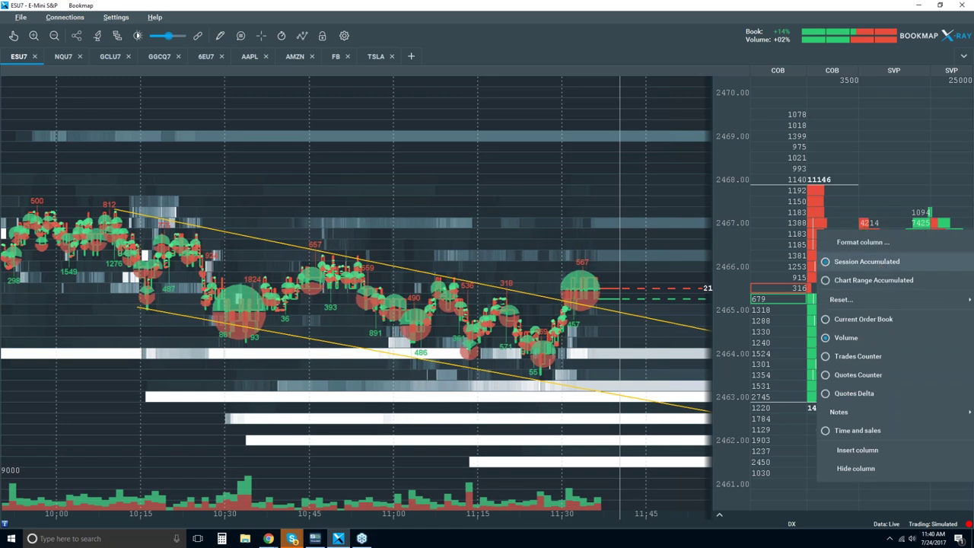
pyautogui.click(895, 281)
# - Schedule automatic resets of the CVP column every 1 minute in its reset configuration
pyautogui.rightClick(885, 184)
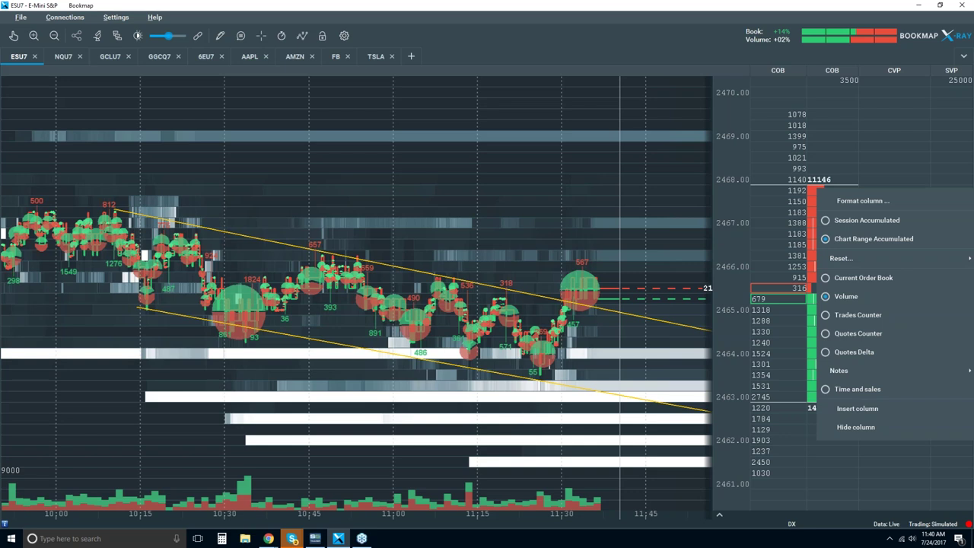
pyautogui.moveTo(886, 259)
pyautogui.click(775, 277)
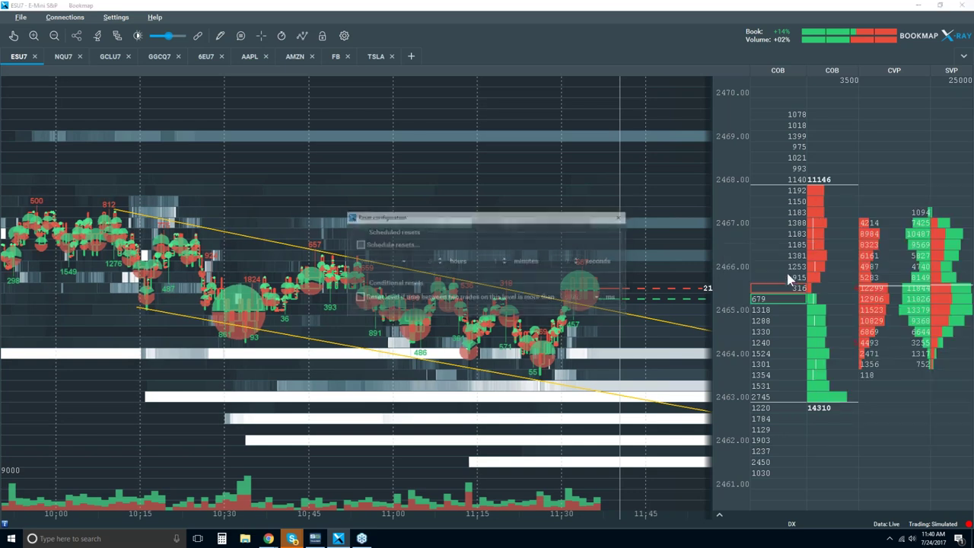
pyautogui.click(403, 246)
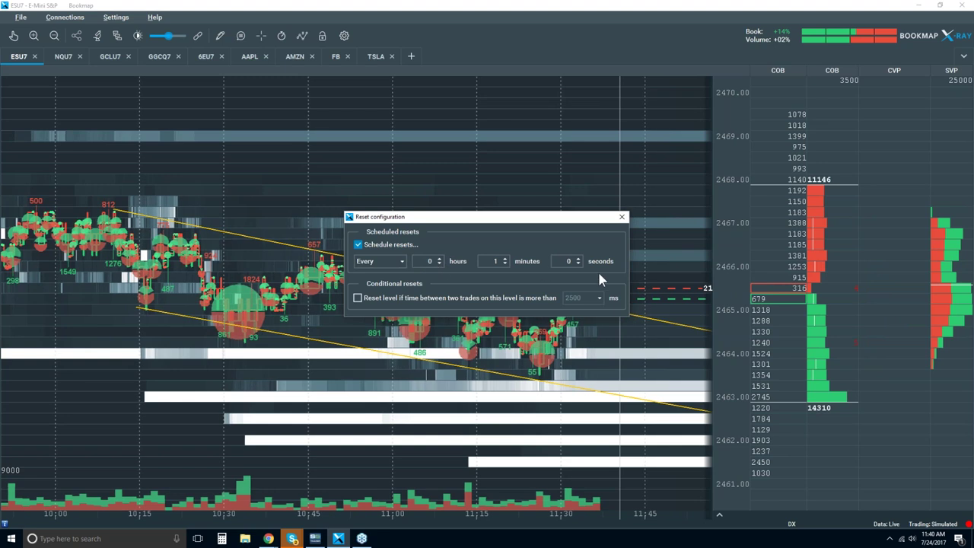
pyautogui.click(397, 261)
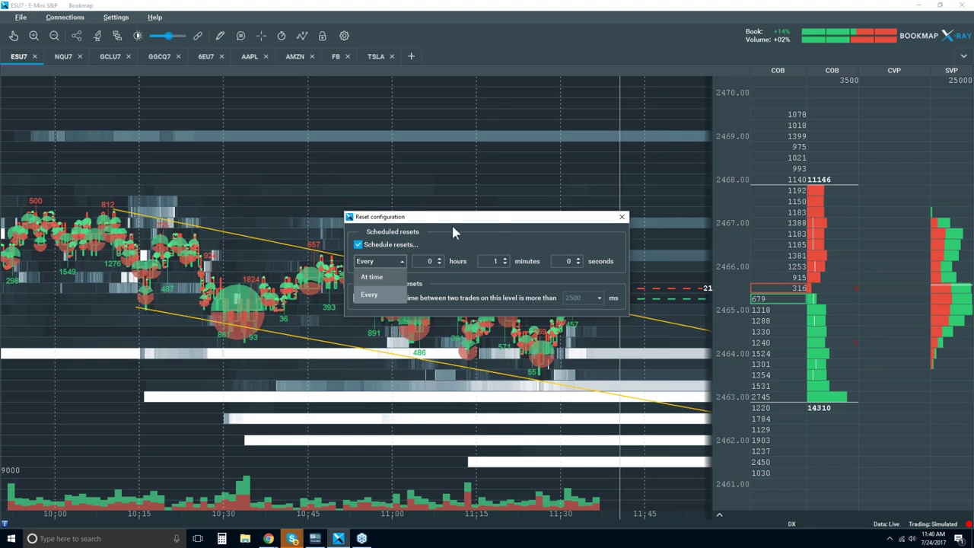
pyautogui.click(494, 240)
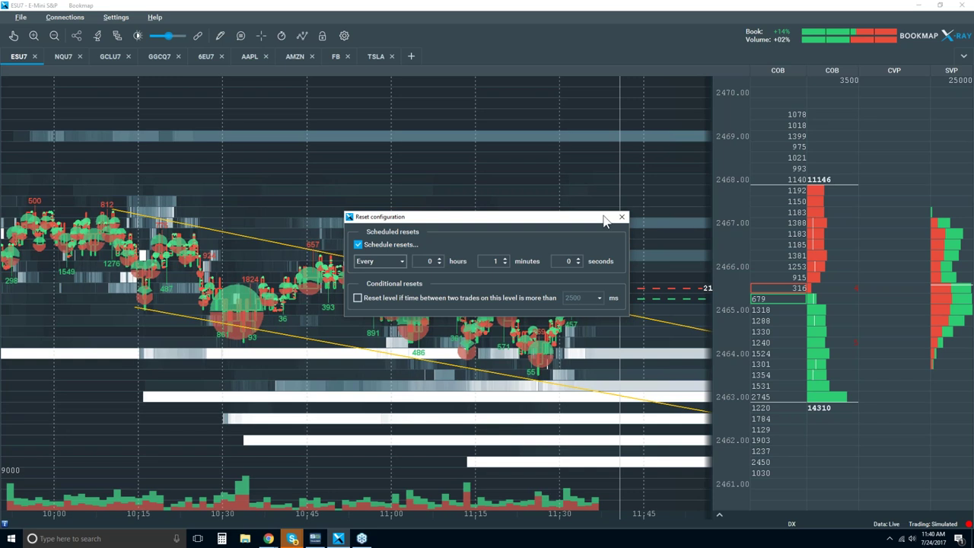
pyautogui.moveTo(604, 219); pyautogui.dragTo(570, 176)
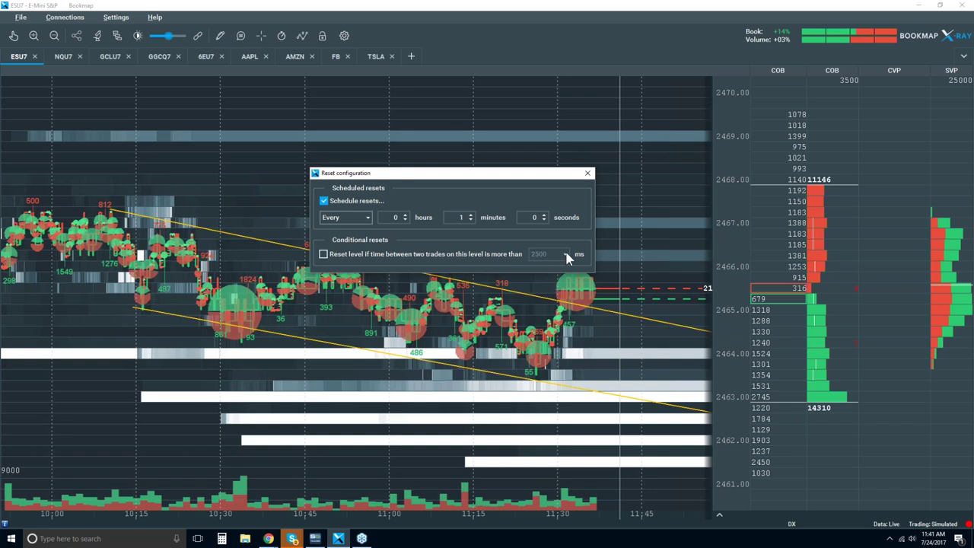
# - Try the conditional level reset for trades more than 2500 ms apart, turn it off, and close the reset configuration
pyautogui.click(323, 254)
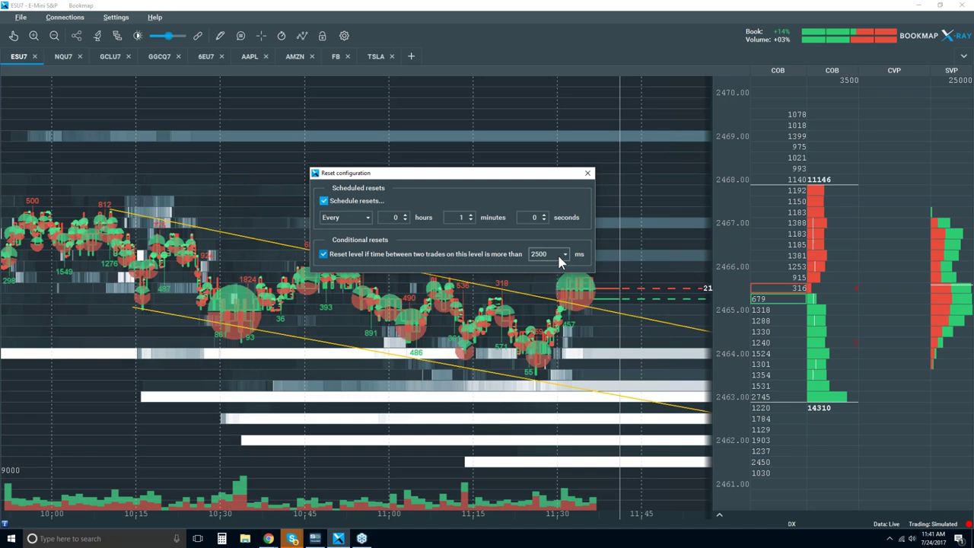
pyautogui.click(565, 253)
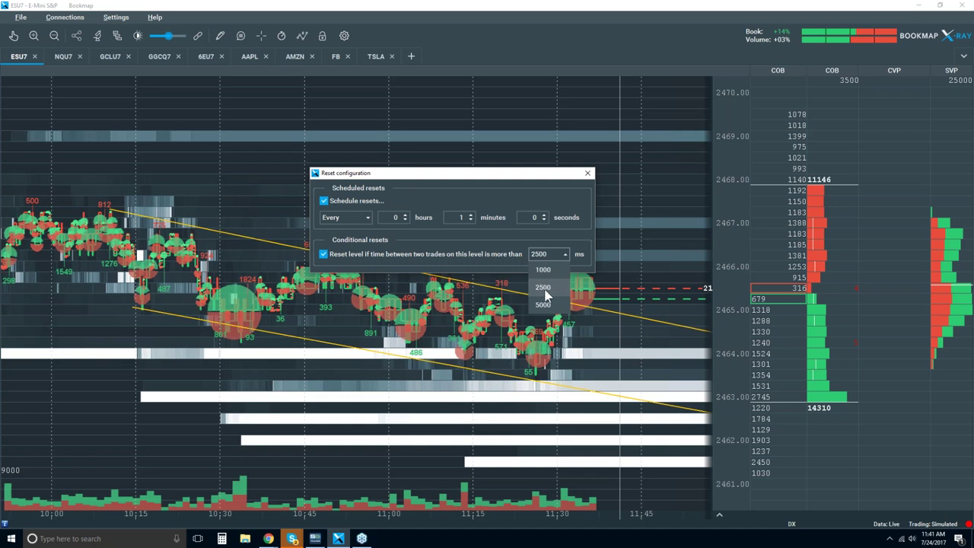
pyautogui.click(511, 276)
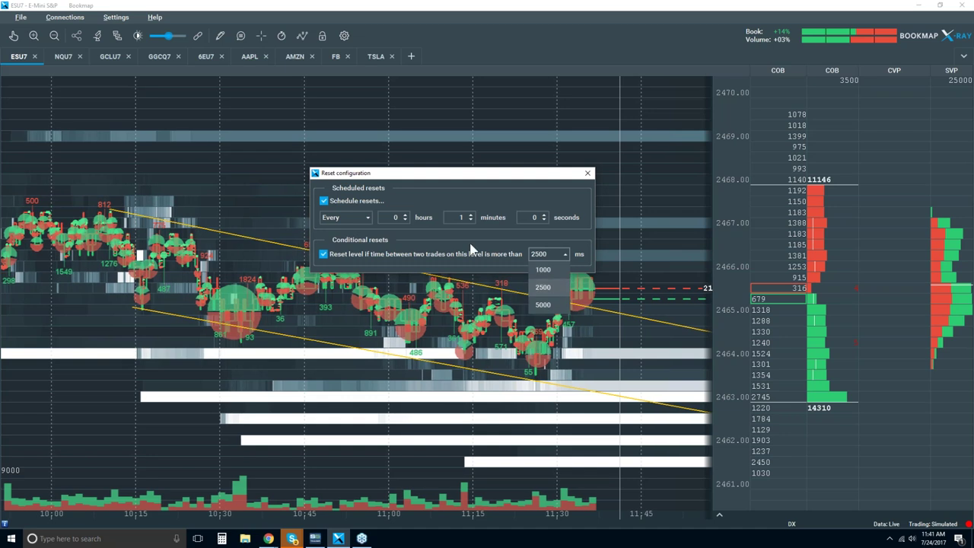
pyautogui.click(323, 255)
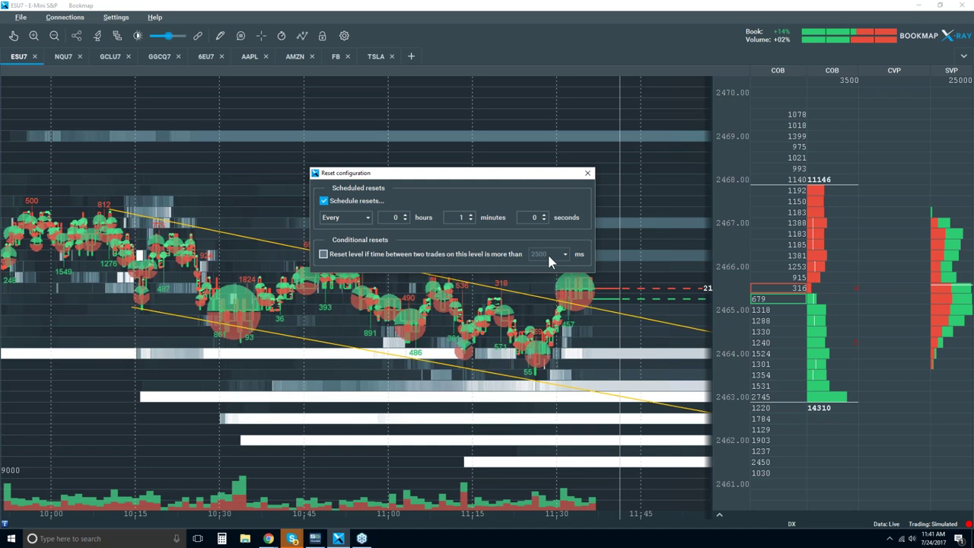
pyautogui.click(590, 175)
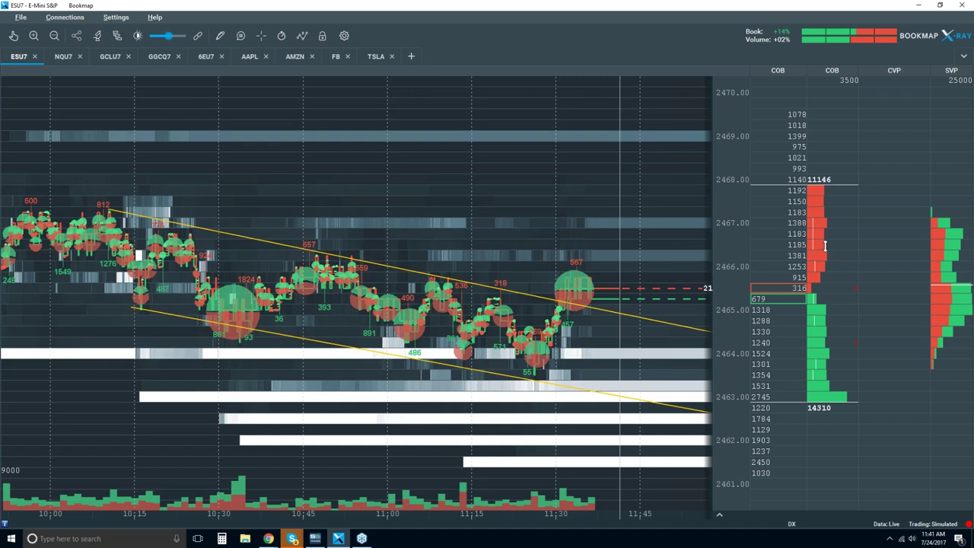
pyautogui.scroll(-1, 531, 244)
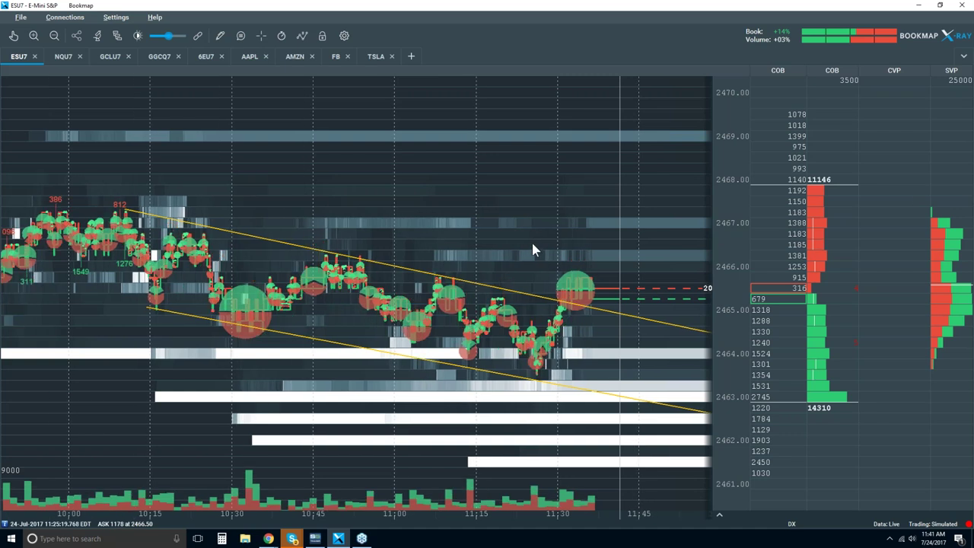